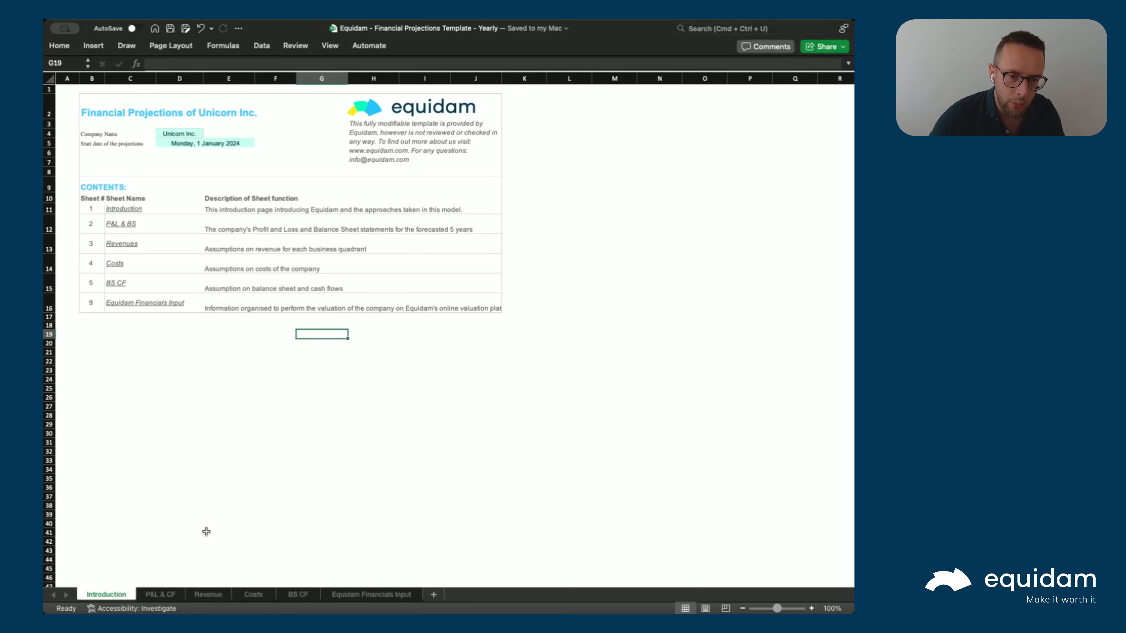
Look through the P&L & CF, Revenue, Costs, BS CF and Equidam Financials Input sheets of the projections template.
{"action": "left_click", "coordinate": [172, 596]}
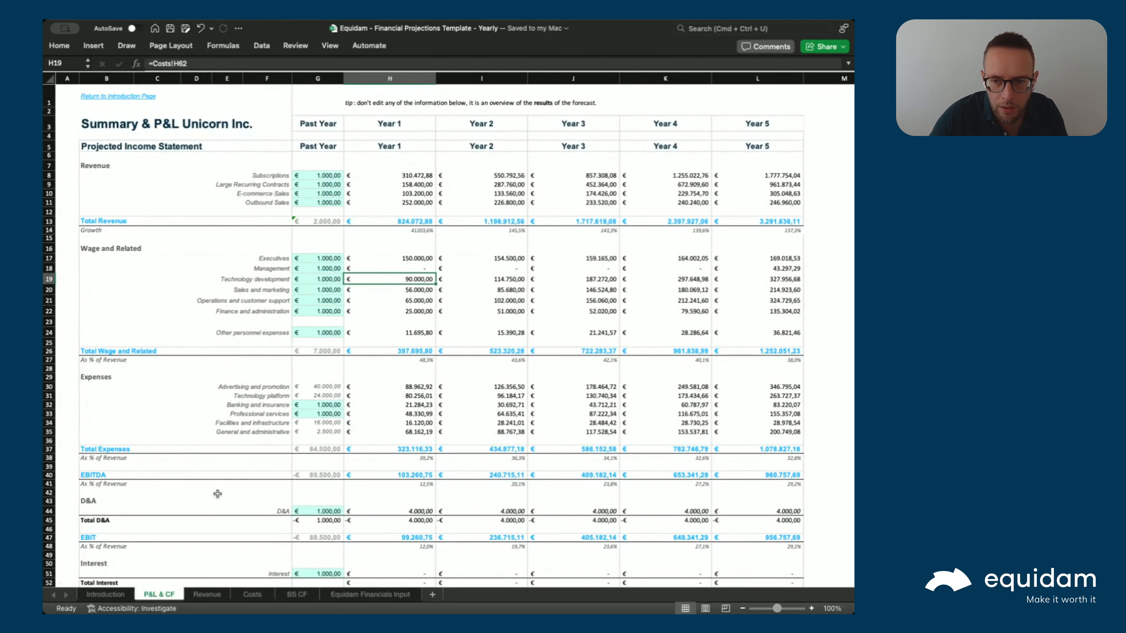
{"action": "left_click", "coordinate": [204, 596]}
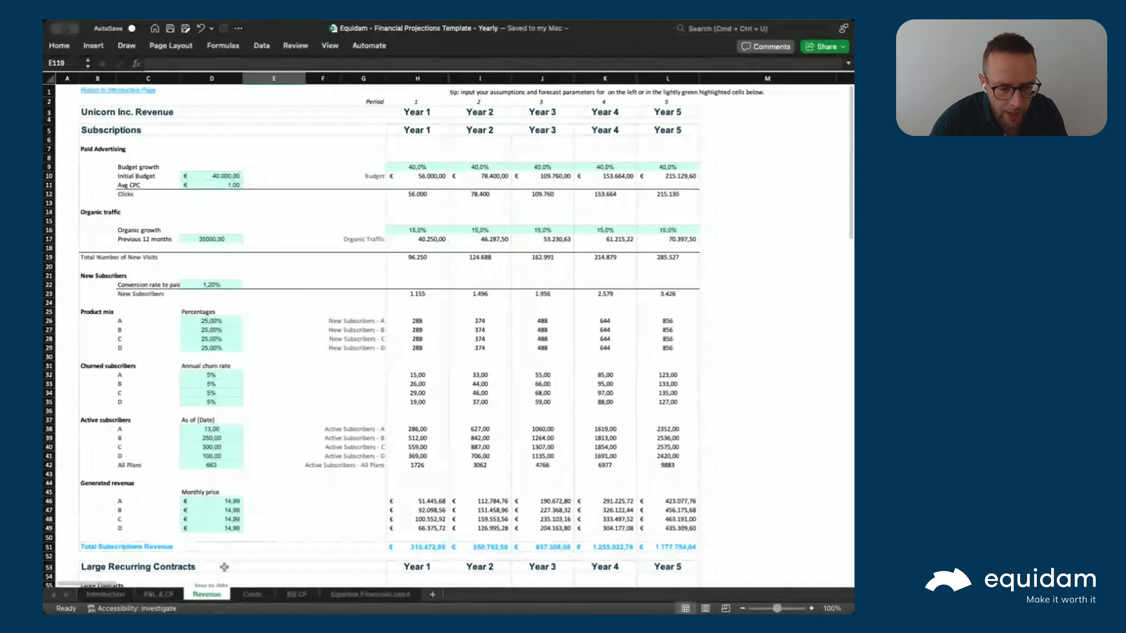
{"action": "left_click", "coordinate": [245, 597]}
{"action": "left_click", "coordinate": [296, 597]}
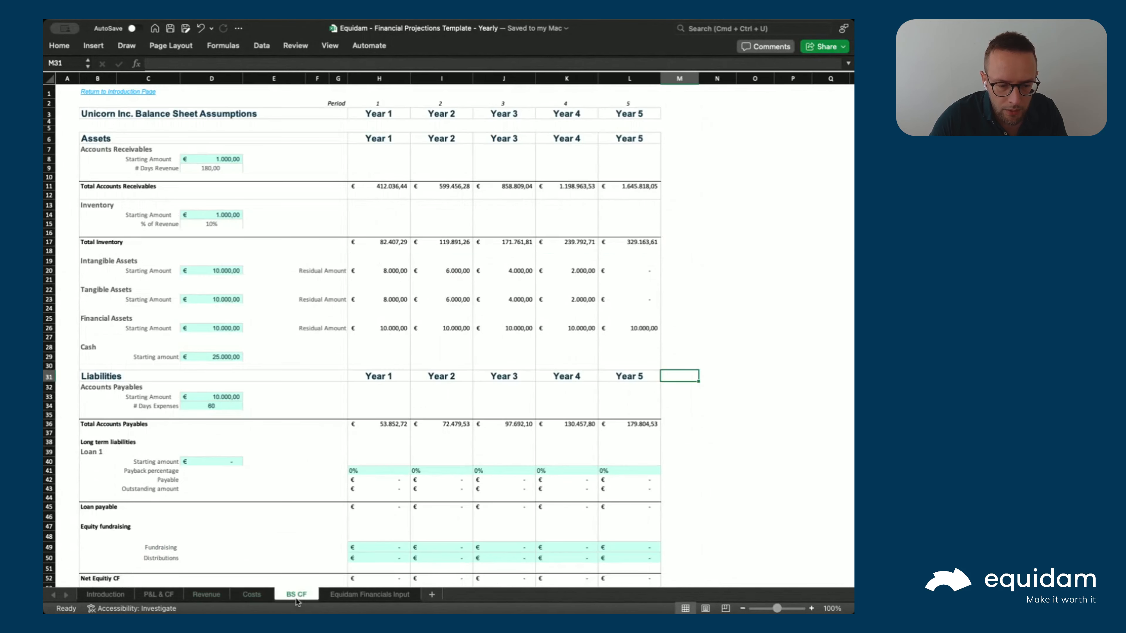
{"action": "left_click", "coordinate": [351, 595]}
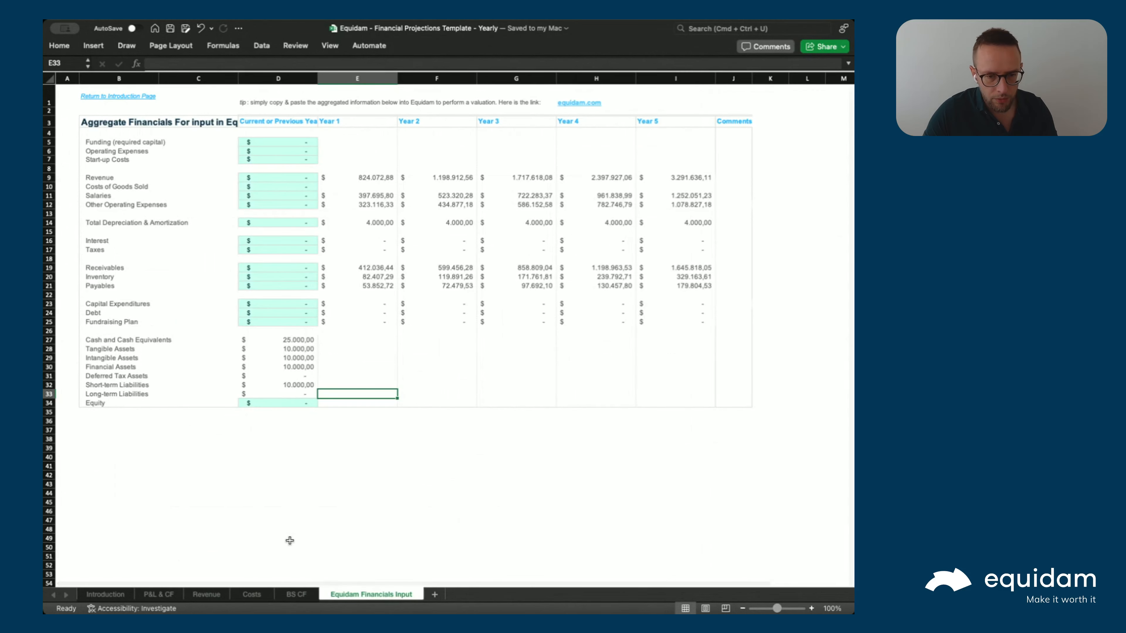
Review the Revenue sheet's section headings in order: Subscriptions, Large Recurring Contracts, E-commerce Sales and Outbound Sales.
{"action": "left_click", "coordinate": [207, 595]}
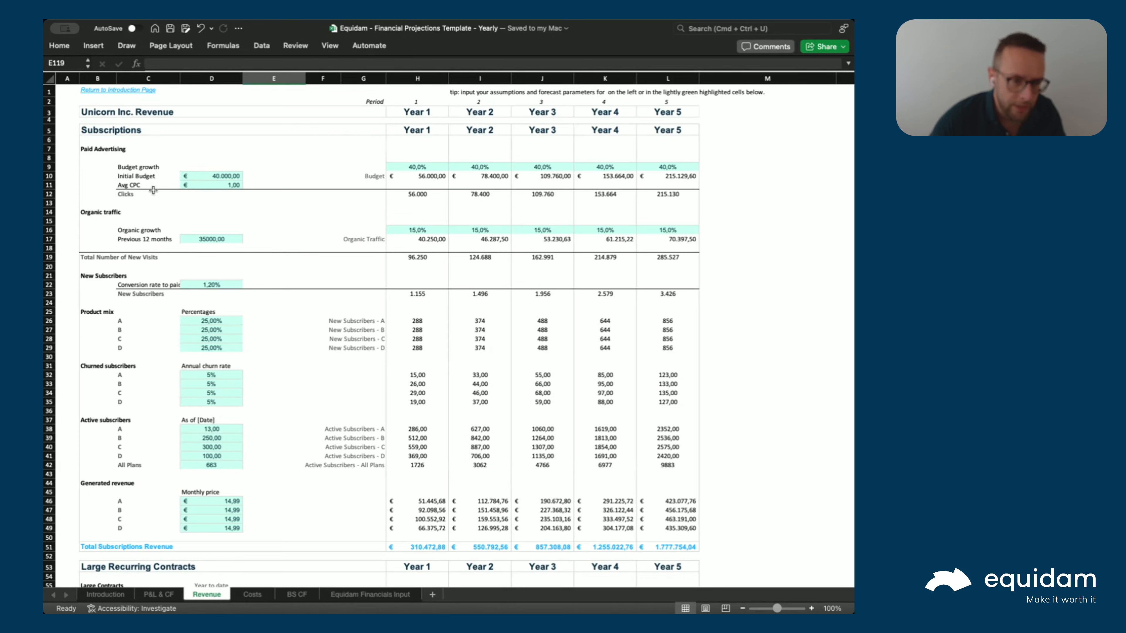
{"action": "scroll", "coordinate": [153, 190], "scroll_direction": "down", "scroll_amount": 1}
{"action": "left_click", "coordinate": [110, 129]}
{"action": "scroll", "coordinate": [119, 311], "scroll_direction": "down", "scroll_amount": 5}
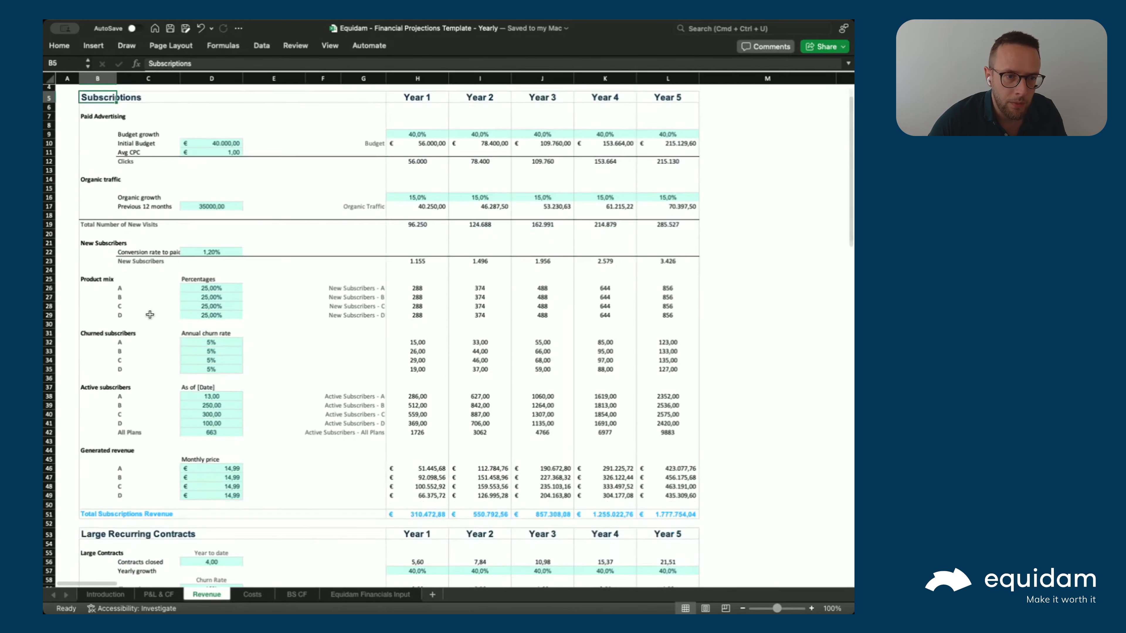
{"action": "left_click", "coordinate": [102, 483]}
{"action": "scroll", "coordinate": [106, 486], "scroll_direction": "down", "scroll_amount": 4}
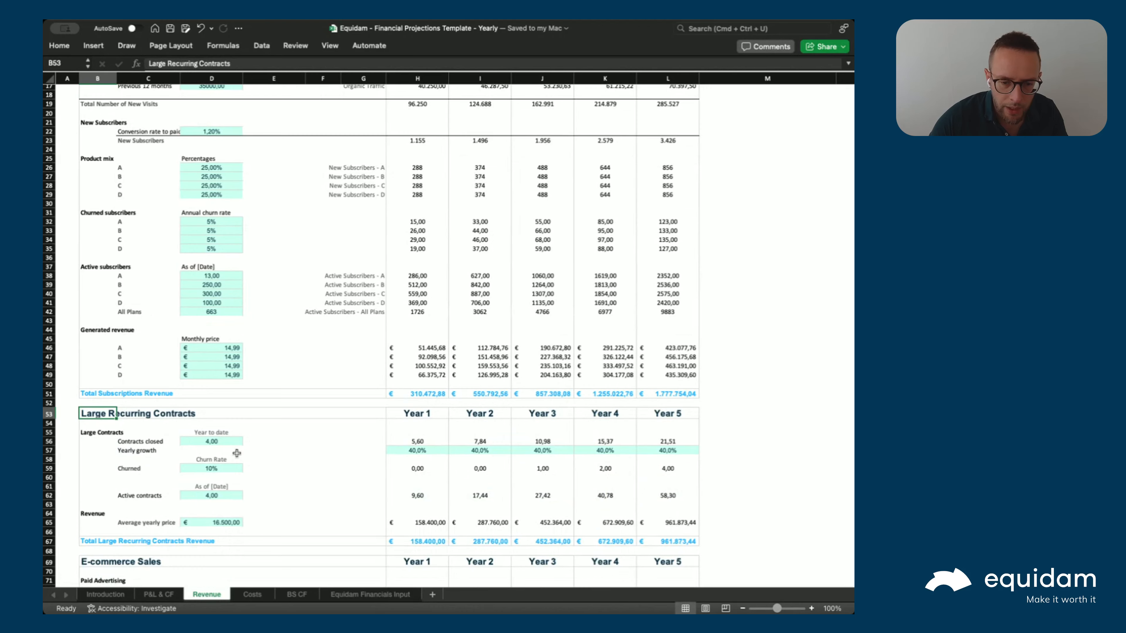
{"action": "scroll", "coordinate": [210, 457], "scroll_direction": "down", "scroll_amount": 1}
{"action": "scroll", "coordinate": [210, 457], "scroll_direction": "down", "scroll_amount": 2}
{"action": "left_click", "coordinate": [100, 540]}
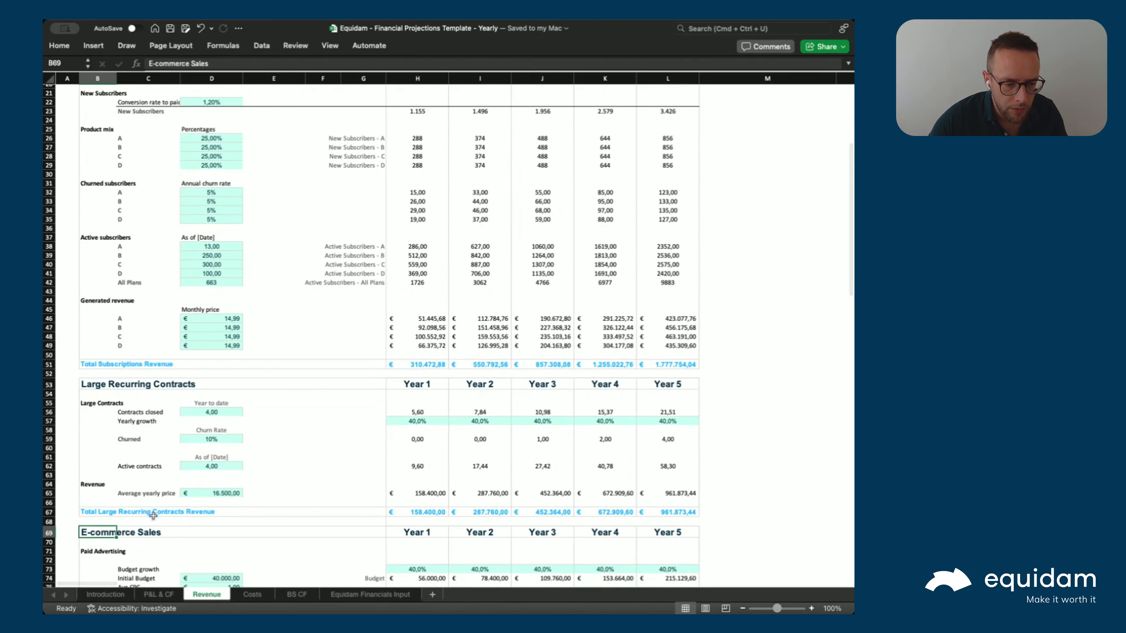
{"action": "scroll", "coordinate": [238, 501], "scroll_direction": "down", "scroll_amount": 5}
{"action": "scroll", "coordinate": [238, 501], "scroll_direction": "down", "scroll_amount": 10}
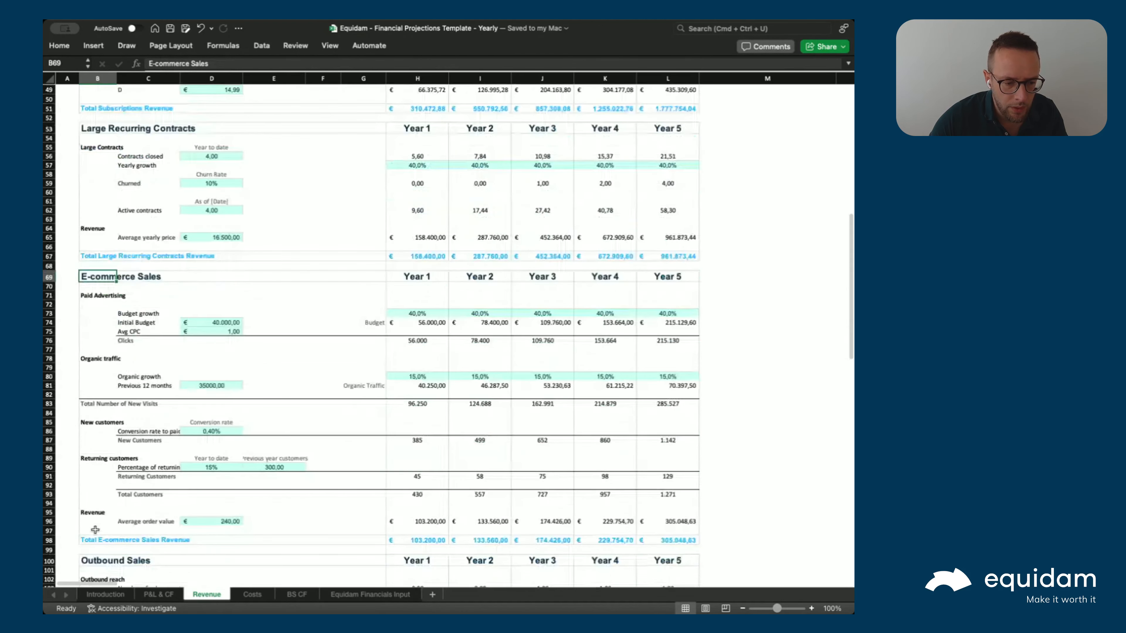
{"action": "left_click", "coordinate": [106, 470]}
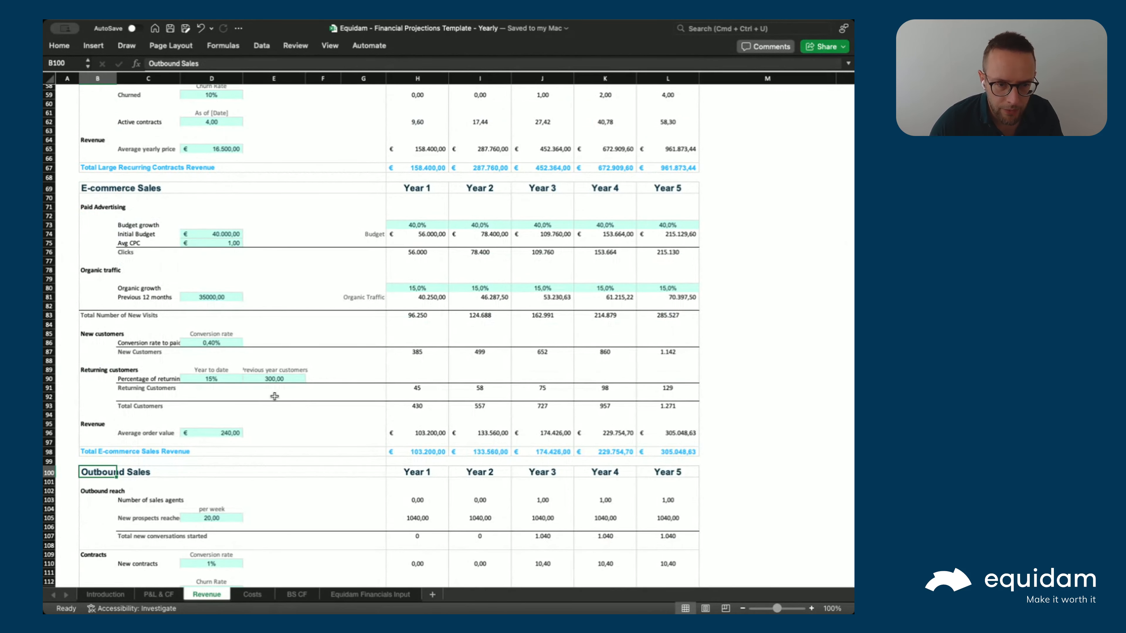
Examine the whole E-commerce Sales block in rows 69 to 99 and the Total Revenue row beneath Outbound Sales.
{"action": "scroll", "coordinate": [422, 293], "scroll_direction": "up", "scroll_amount": 3}
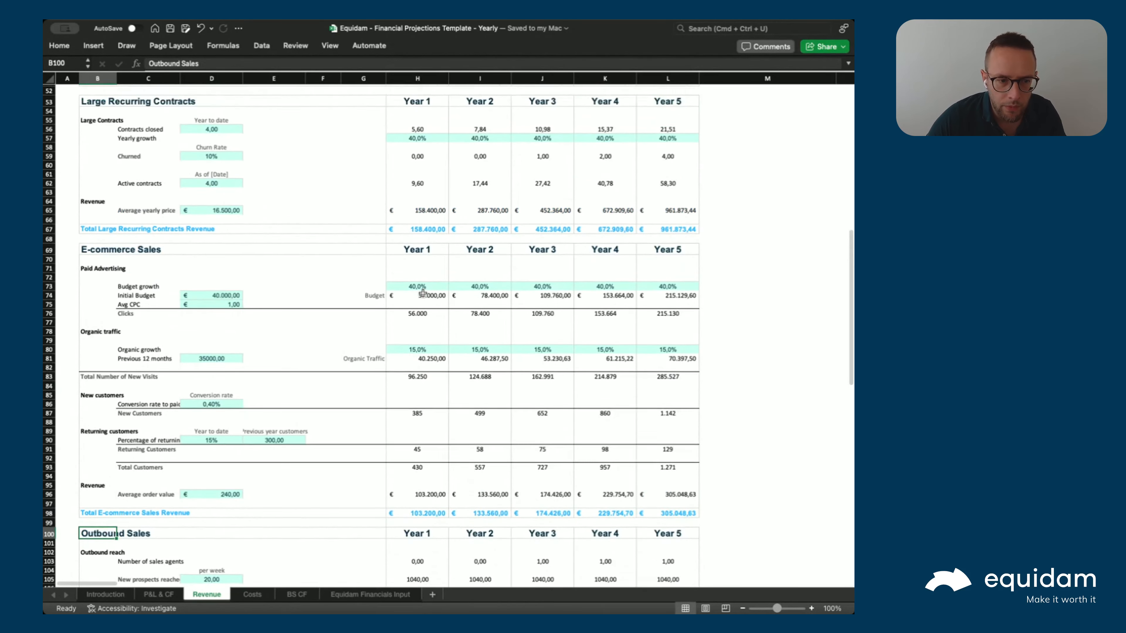
{"action": "scroll", "coordinate": [422, 293], "scroll_direction": "up", "scroll_amount": 1}
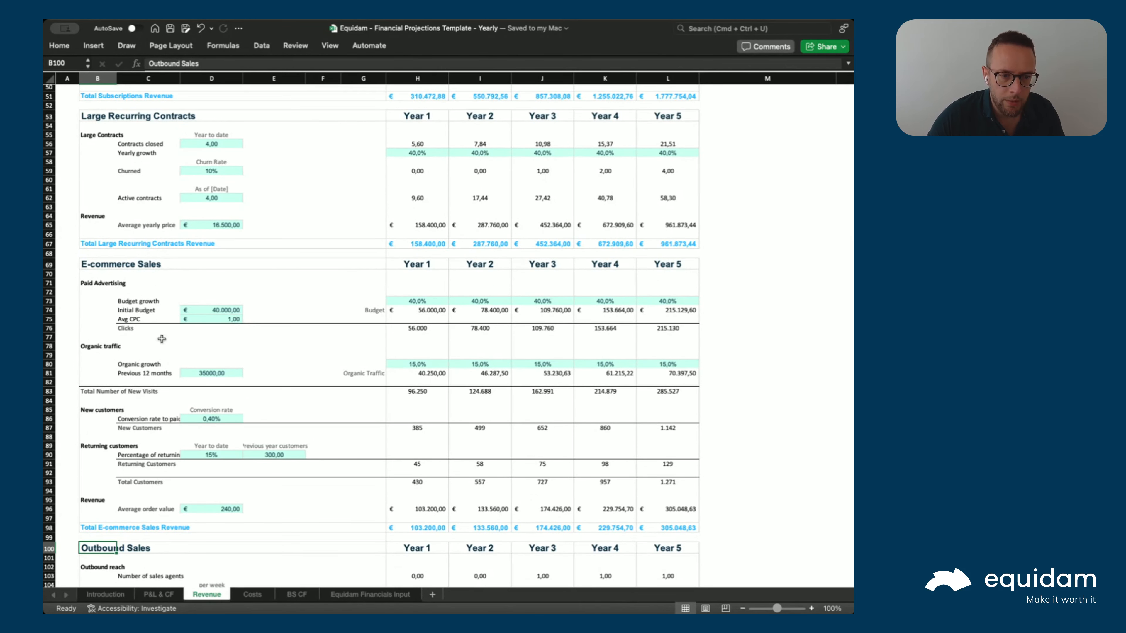
{"action": "scroll", "coordinate": [157, 337], "scroll_direction": "down", "scroll_amount": 3}
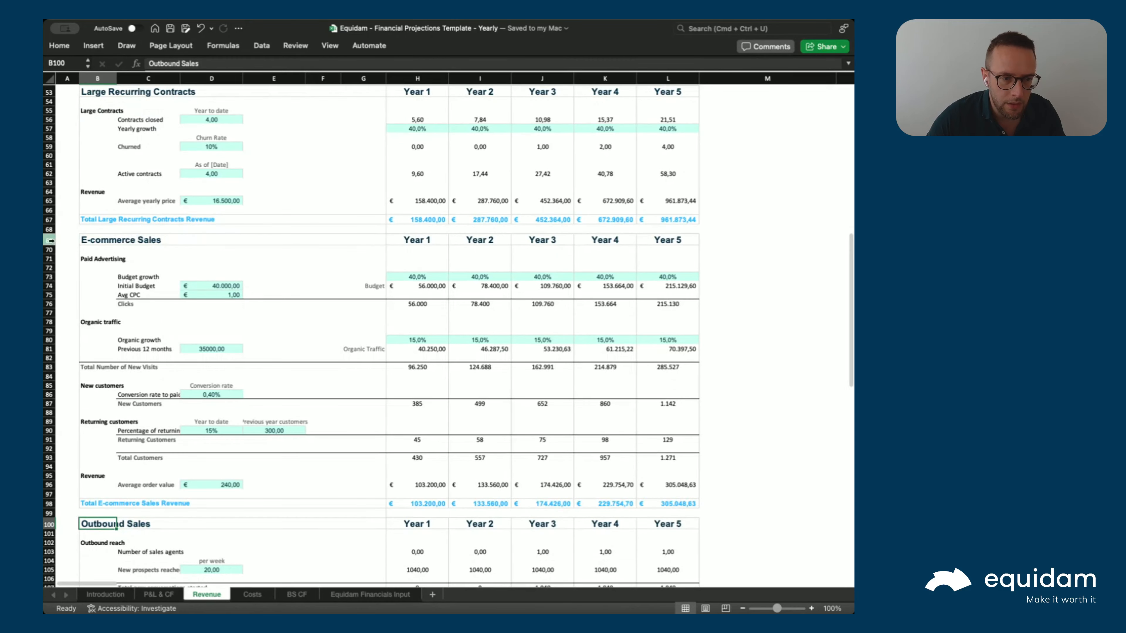
{"action": "left_click_drag", "start_coordinate": [49, 240], "coordinate": [49, 513]}
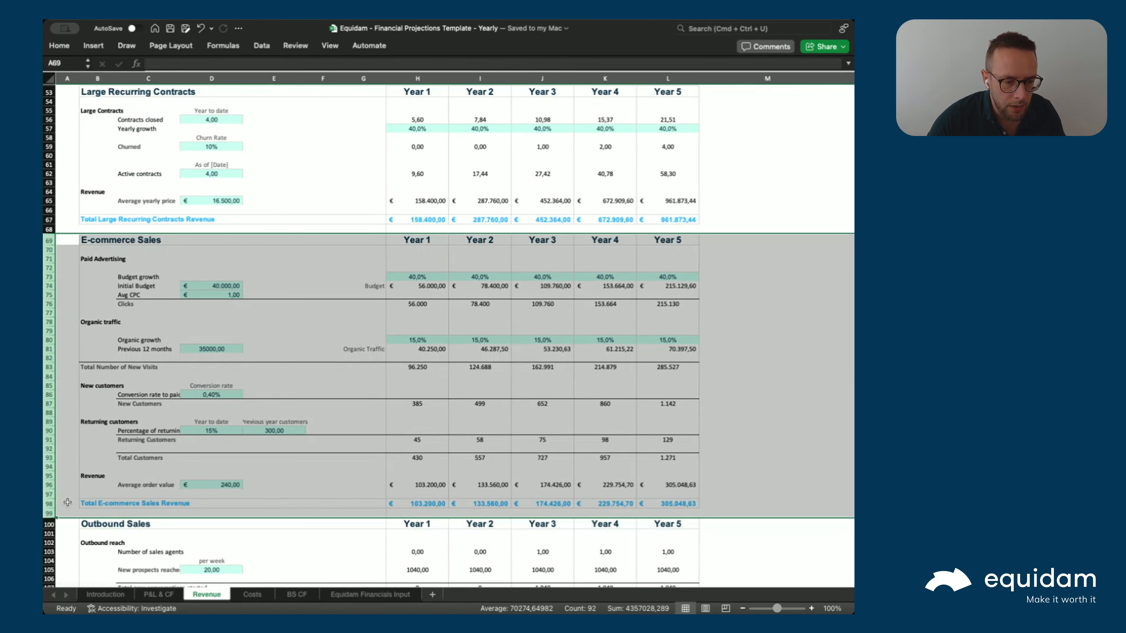
{"action": "scroll", "coordinate": [269, 465], "scroll_direction": "down", "scroll_amount": 8}
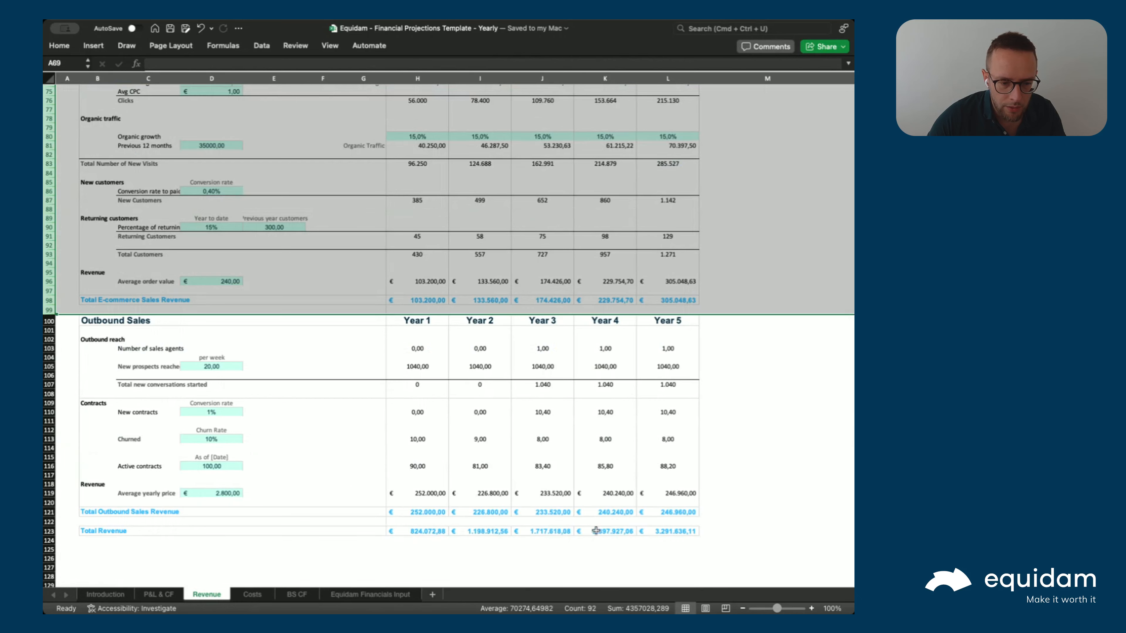
{"action": "scroll", "coordinate": [415, 316], "scroll_direction": "up", "scroll_amount": 1}
{"action": "scroll", "coordinate": [414, 316], "scroll_direction": "up", "scroll_amount": 6}
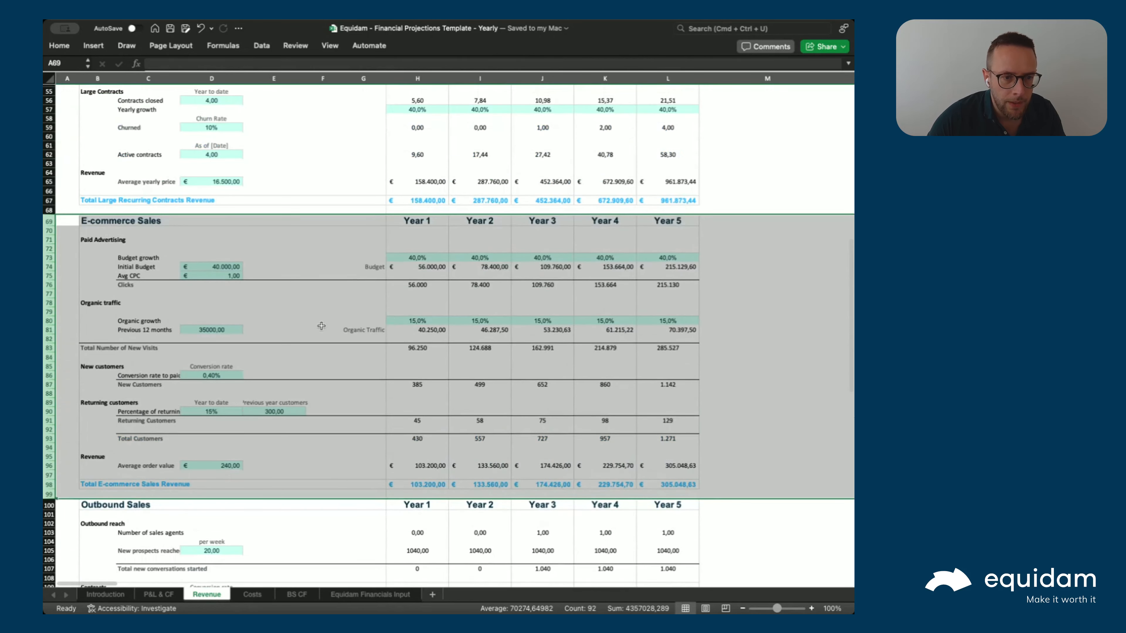
{"action": "left_click", "coordinate": [321, 328]}
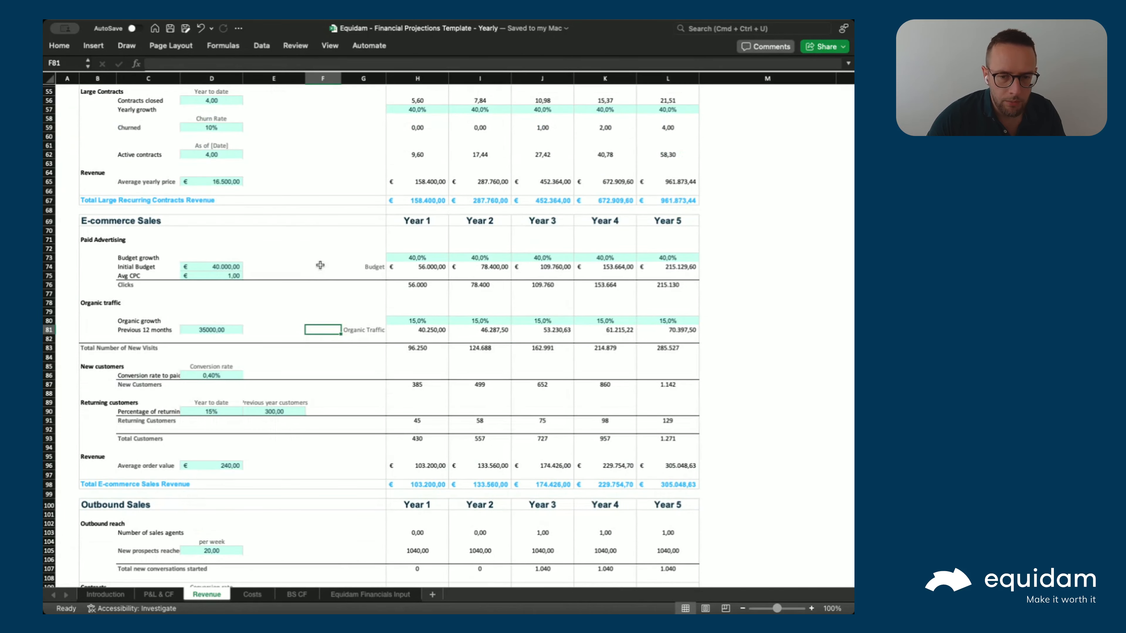
Examine the Organic traffic and total visits rows in the Subscriptions section, and the Year 3 New Subscribers formula.
{"action": "scroll", "coordinate": [305, 250], "scroll_direction": "up", "scroll_amount": 10}
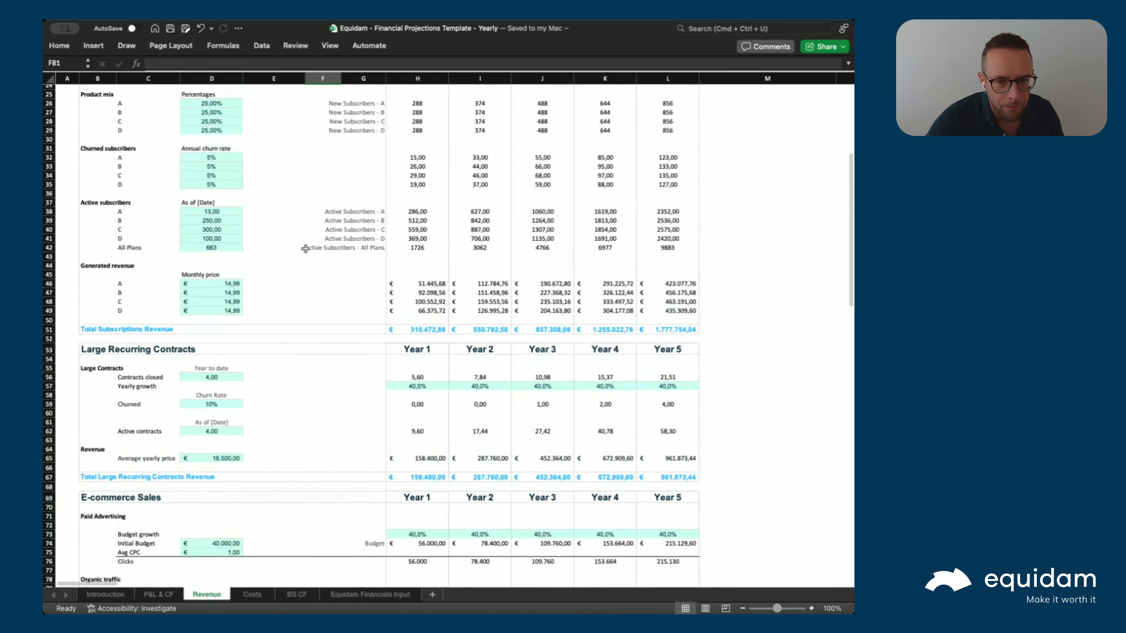
{"action": "scroll", "coordinate": [305, 249], "scroll_direction": "up", "scroll_amount": 8}
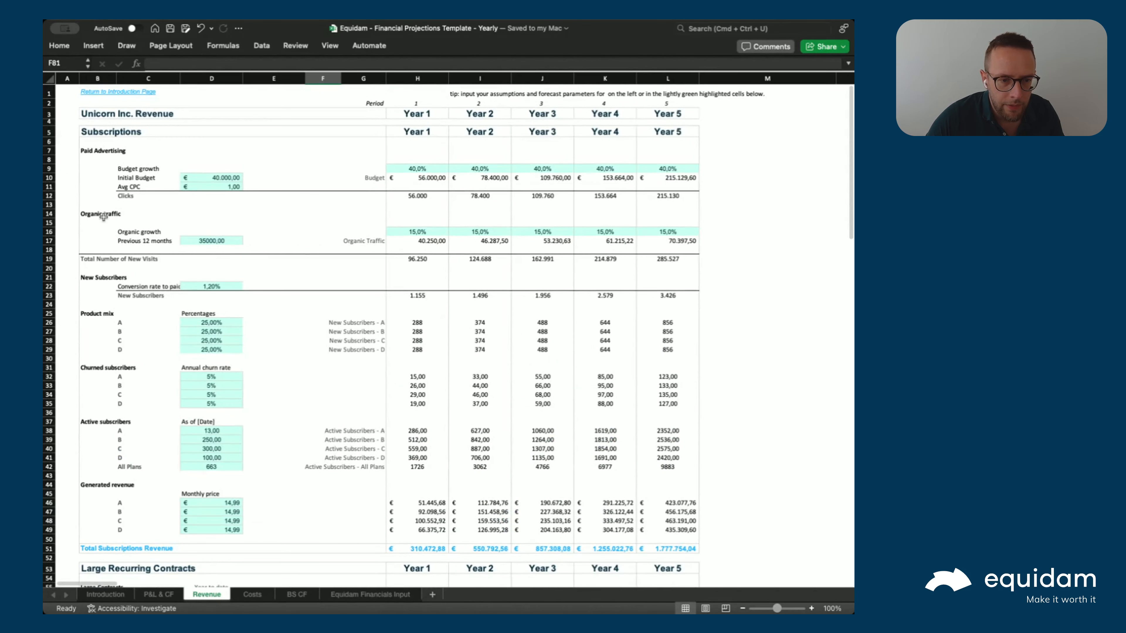
{"action": "left_click_drag", "start_coordinate": [103, 217], "coordinate": [665, 266]}
{"action": "left_click", "coordinate": [544, 294]}
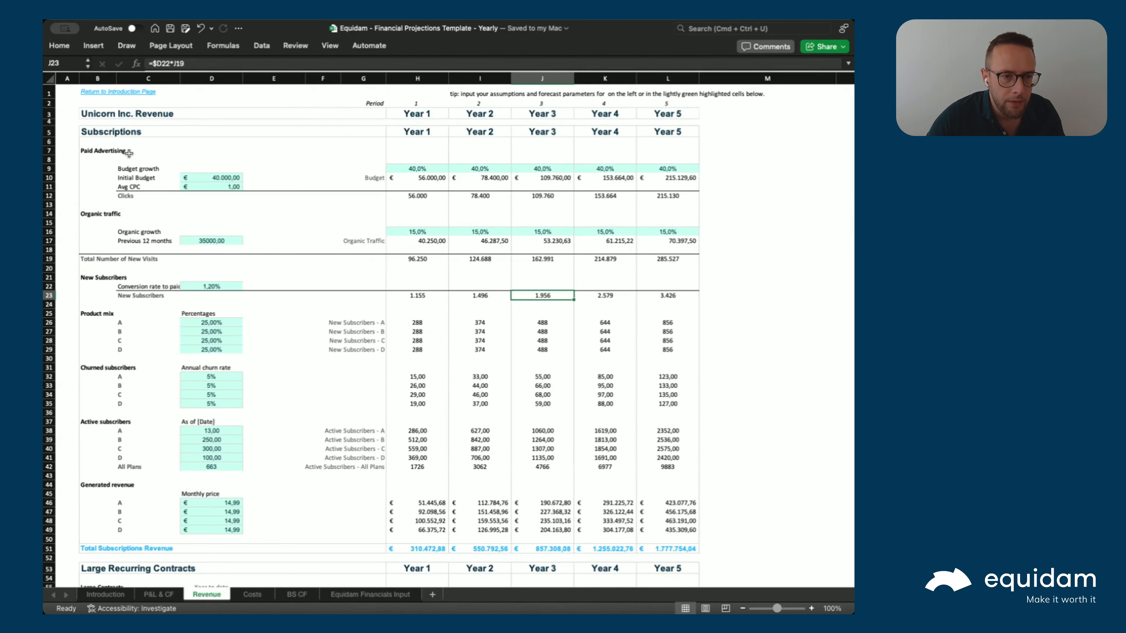
Try renaming the Paid Advertising heading in the Subscriptions section as TV Advertising, and undo the rename.
{"action": "left_click", "coordinate": [95, 152]}
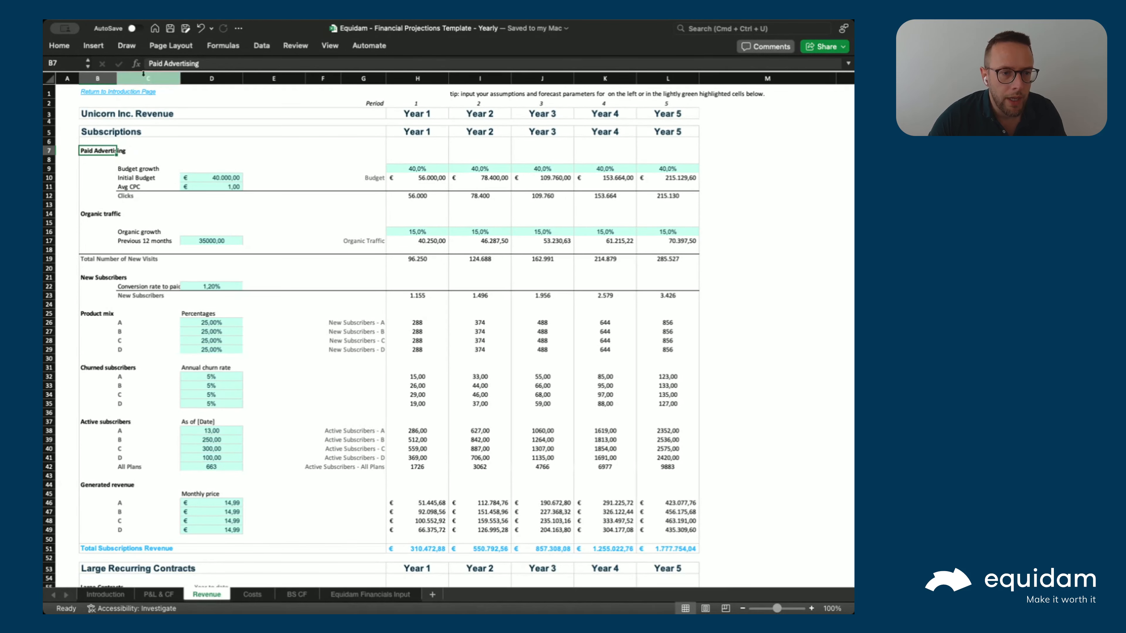
{"action": "left_click_drag", "start_coordinate": [149, 64], "coordinate": [160, 79]}
{"action": "type", "text": "TV"}
{"action": "key", "text": "Return"}
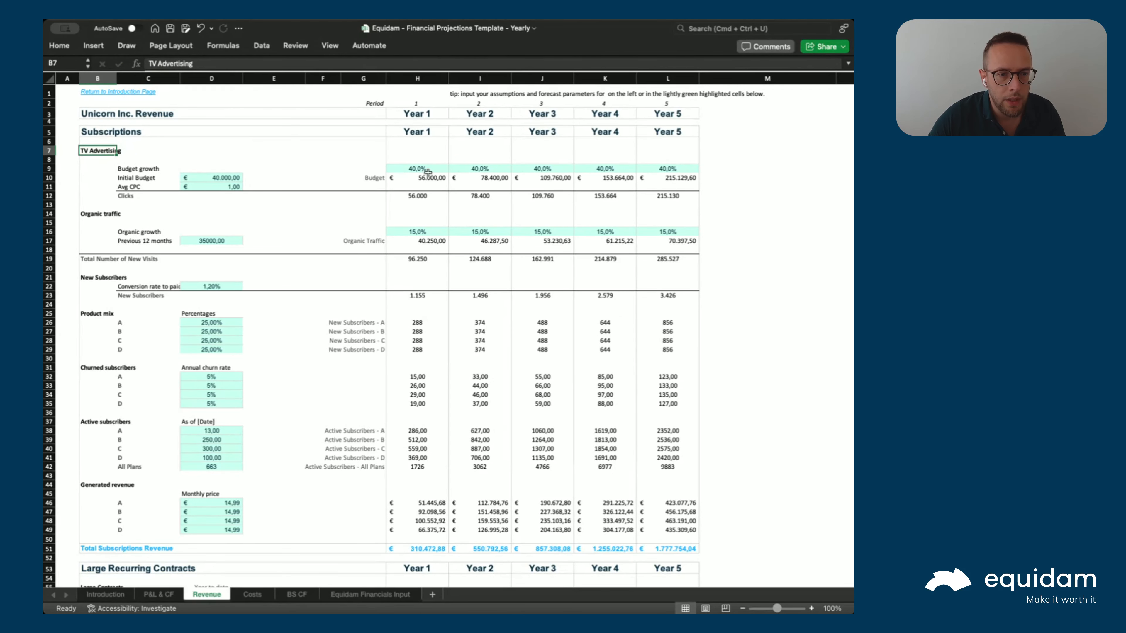
{"action": "key", "text": "super+z"}
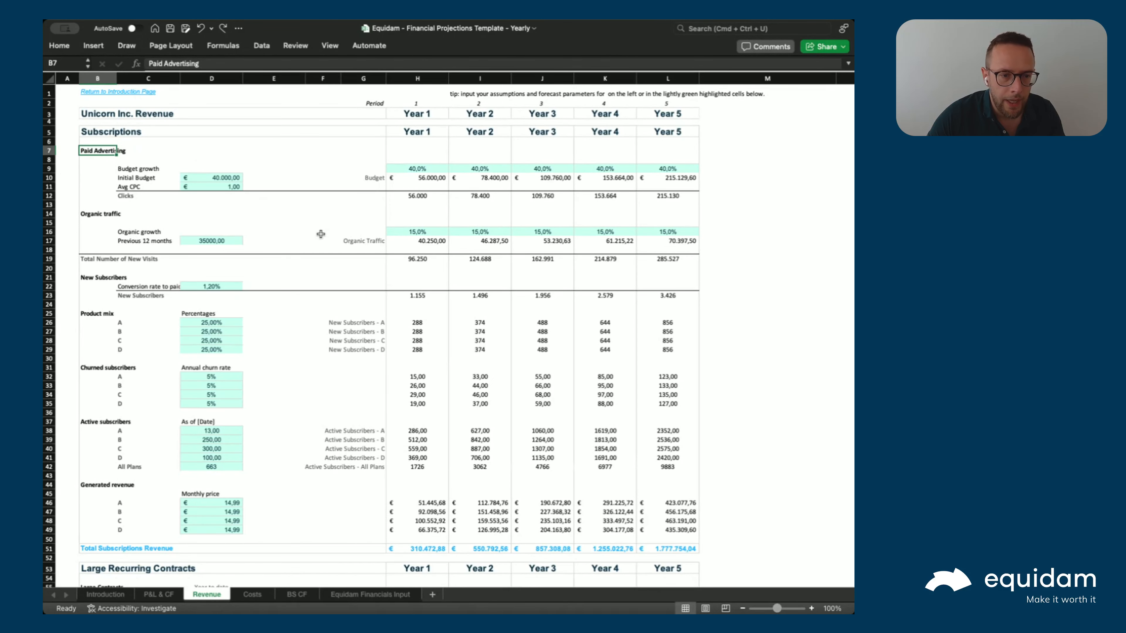
Examine the Total Number of New Visits, the conversion rate to paid and the yearly New Subscribers in Subscriptions.
{"action": "left_click_drag", "start_coordinate": [95, 261], "coordinate": [646, 261]}
{"action": "scroll", "coordinate": [127, 289], "scroll_direction": "down", "scroll_amount": 1}
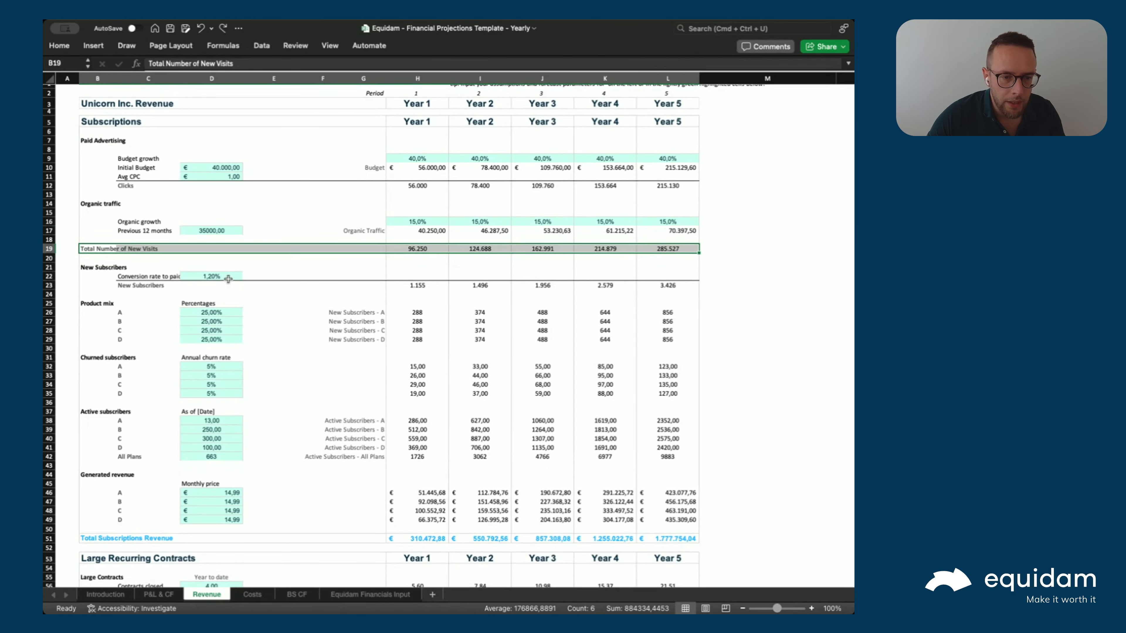
{"action": "left_click", "coordinate": [228, 277]}
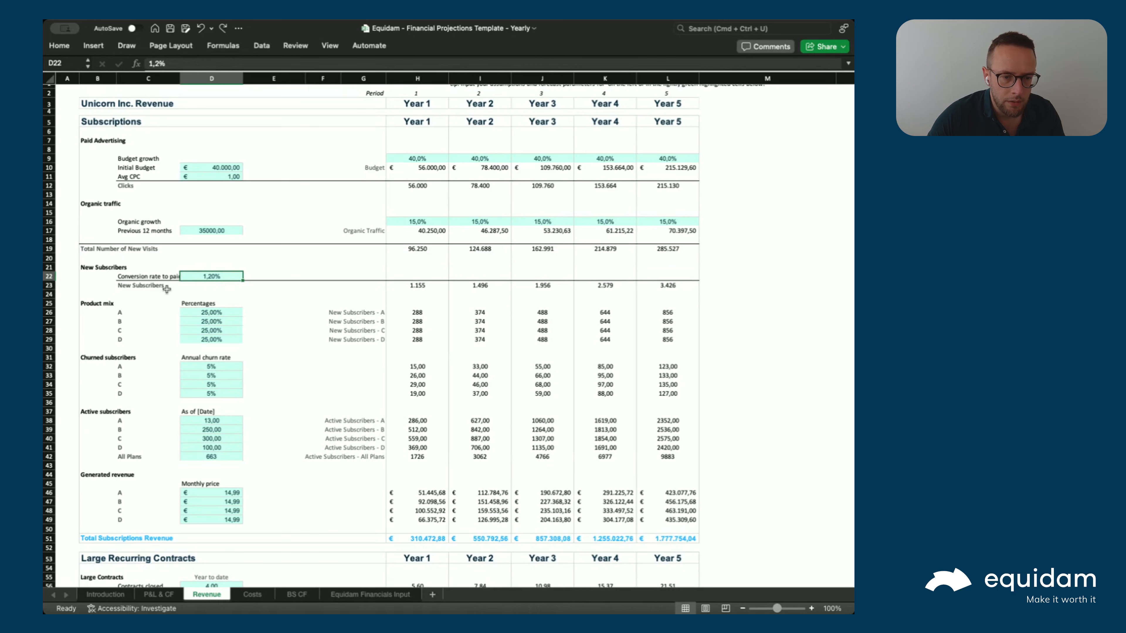
{"action": "left_click_drag", "start_coordinate": [132, 287], "coordinate": [665, 287]}
{"action": "left_click", "coordinate": [425, 304]}
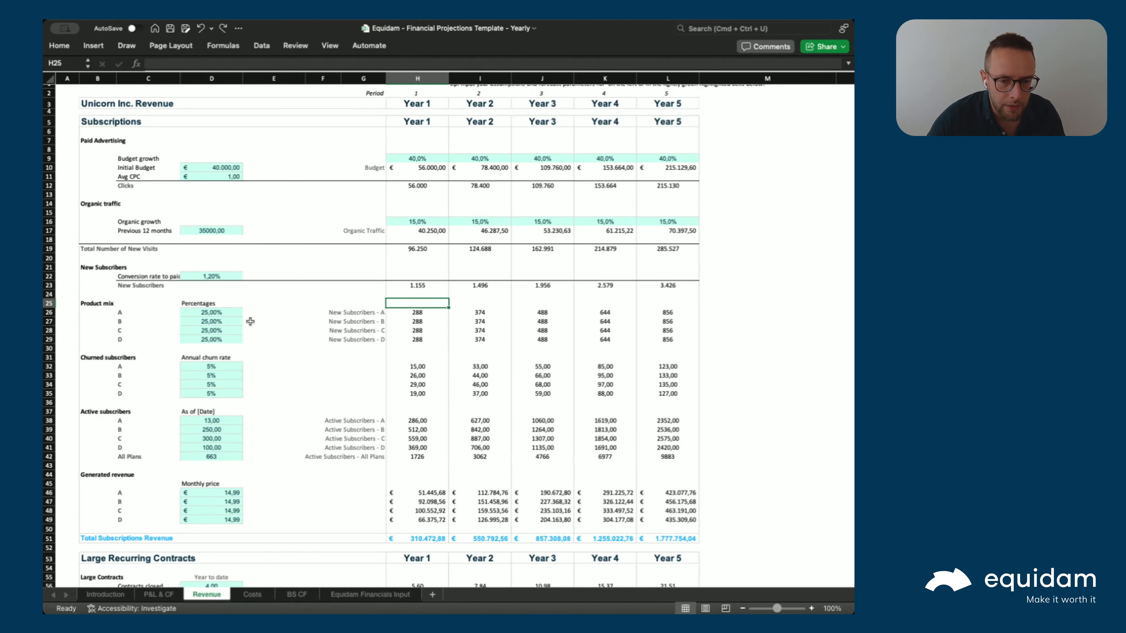
Examine how the product mix percentages split the Year 1 new subscribers across products A to D.
{"action": "scroll", "coordinate": [252, 324], "scroll_direction": "down", "scroll_amount": 1}
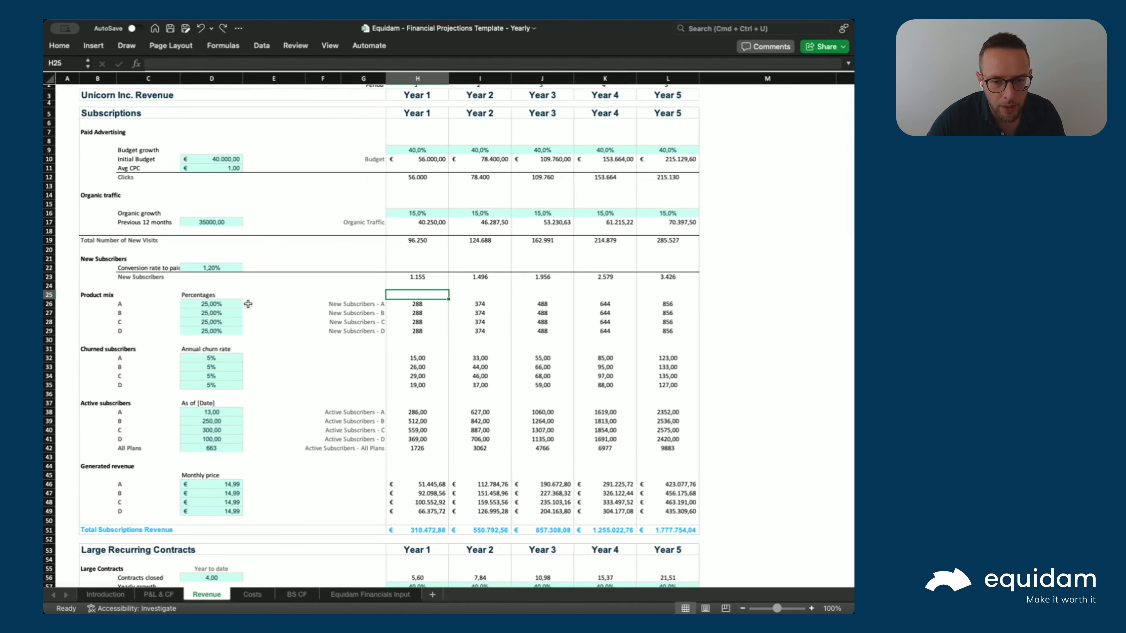
{"action": "left_click", "coordinate": [396, 277]}
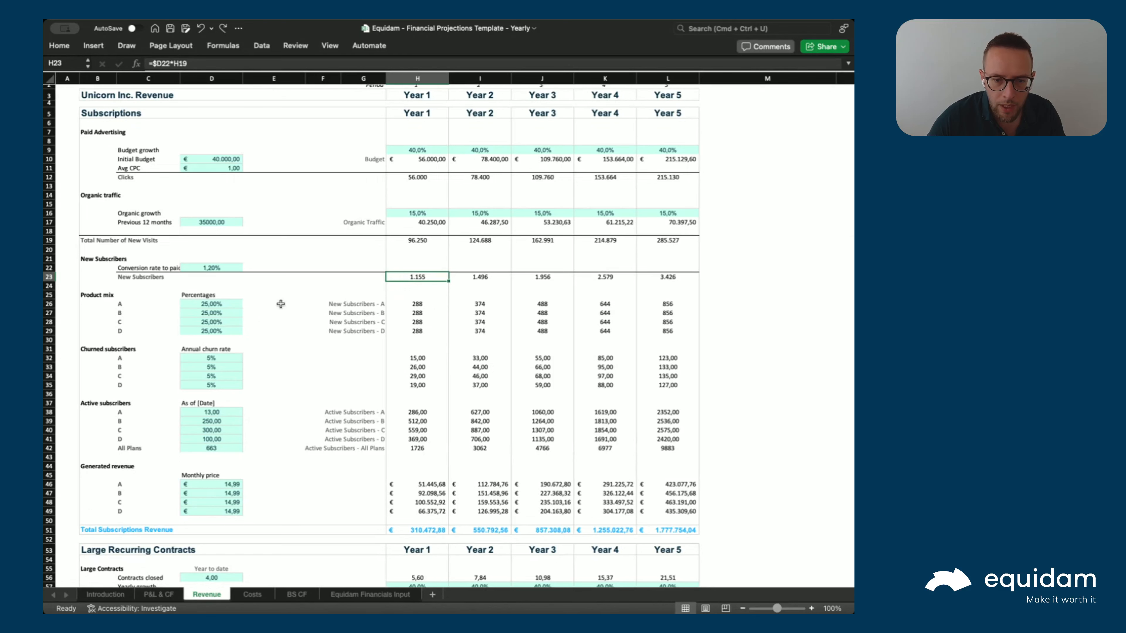
{"action": "left_click_drag", "start_coordinate": [407, 306], "coordinate": [408, 331]}
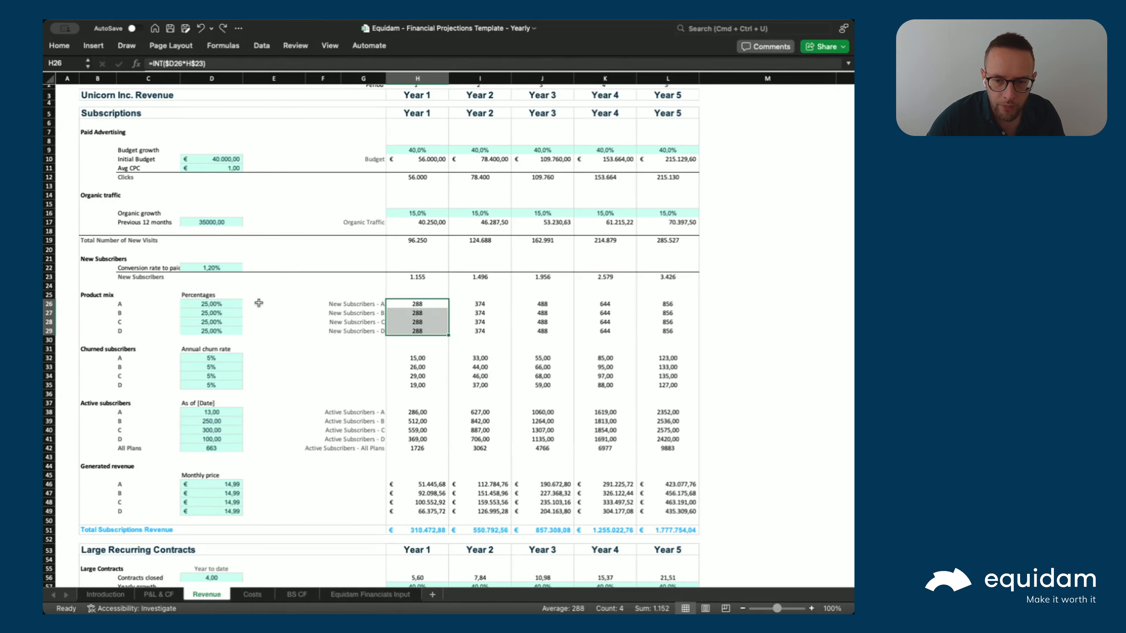
{"action": "left_click_drag", "start_coordinate": [219, 304], "coordinate": [230, 330]}
{"action": "left_click", "coordinate": [296, 322]}
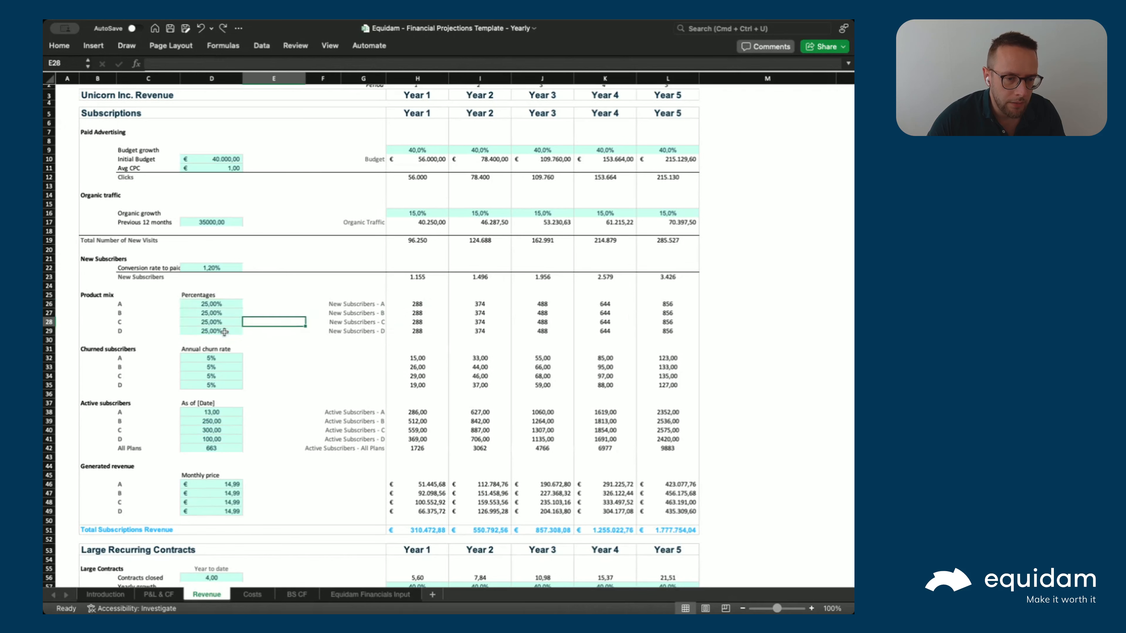
Set the Subscriptions product mix percentages to 10% for product D and 40% for product C.
{"action": "left_click", "coordinate": [226, 331]}
{"action": "type", "text": "10%"}
{"action": "key", "text": "Return"}
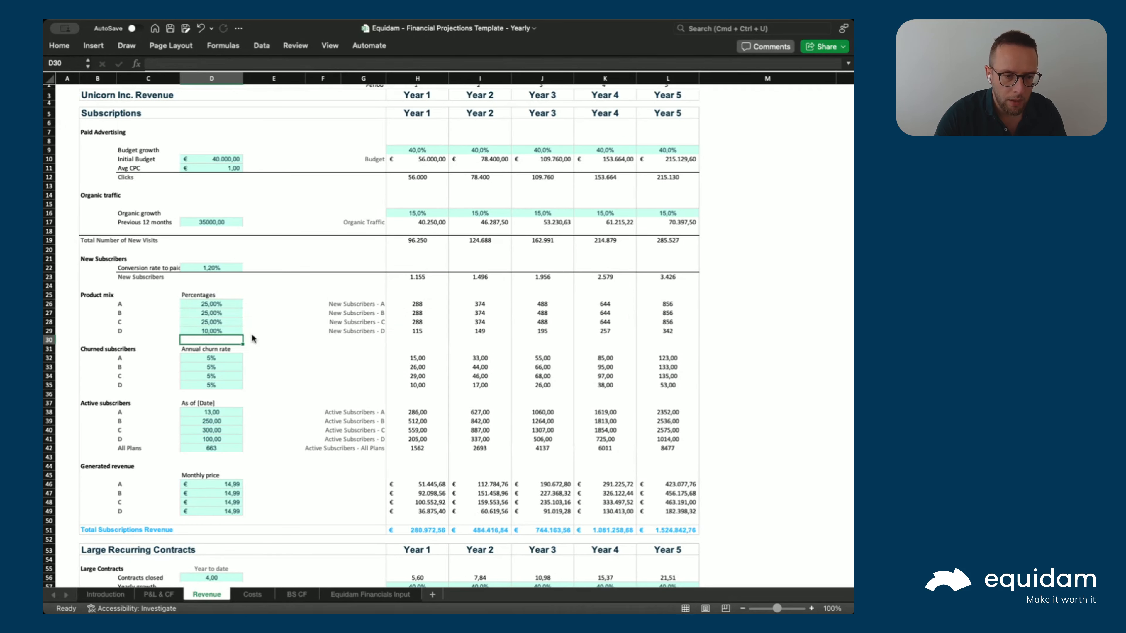
{"action": "key", "text": "Up"}
{"action": "key", "text": "Up"}
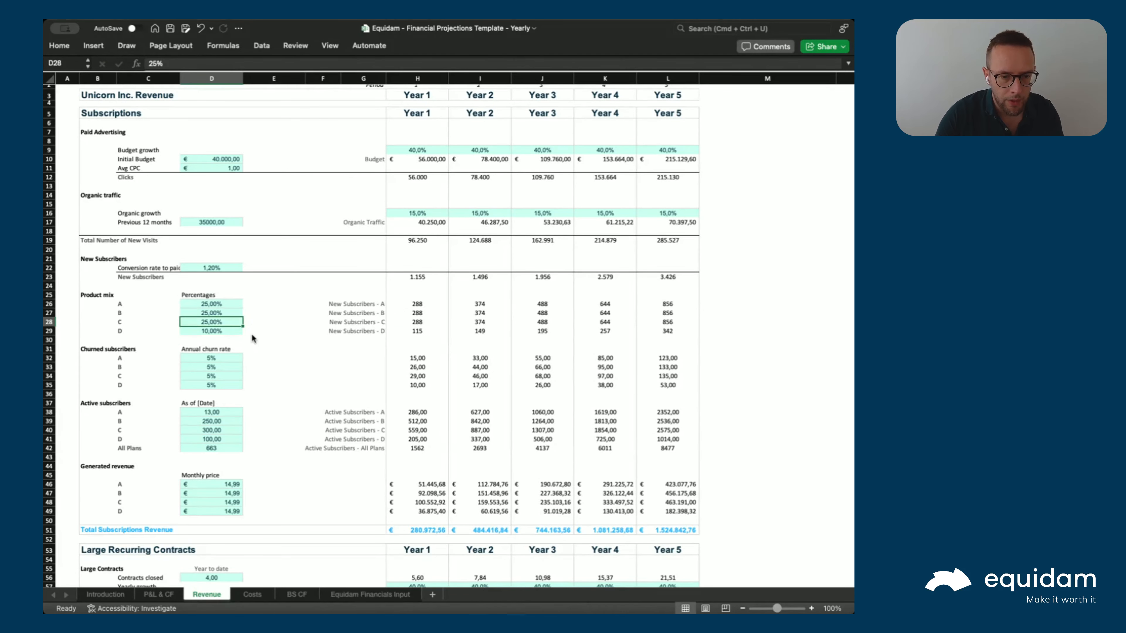
{"action": "type", "text": "40"}
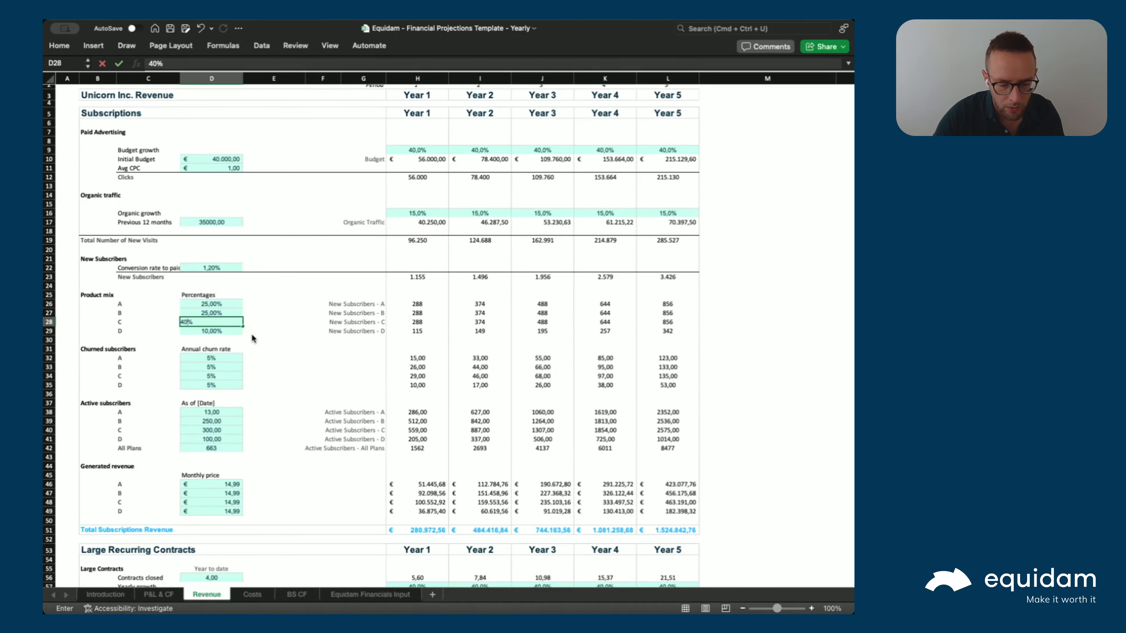
{"action": "key", "text": "Return"}
Check the new subscriber calculations for product C in Year 1 and Year 2.
{"action": "key", "text": "Right"}
{"action": "key", "text": "Right"}
{"action": "left_click", "coordinate": [252, 333]}
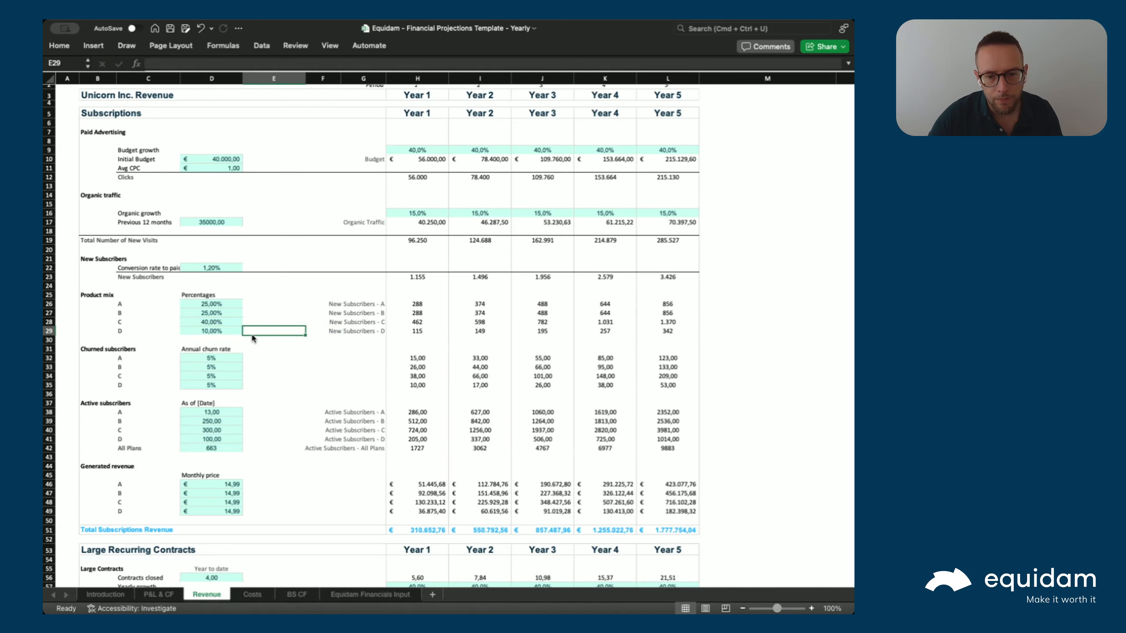
{"action": "left_click", "coordinate": [414, 322]}
{"action": "key", "text": "Right"}
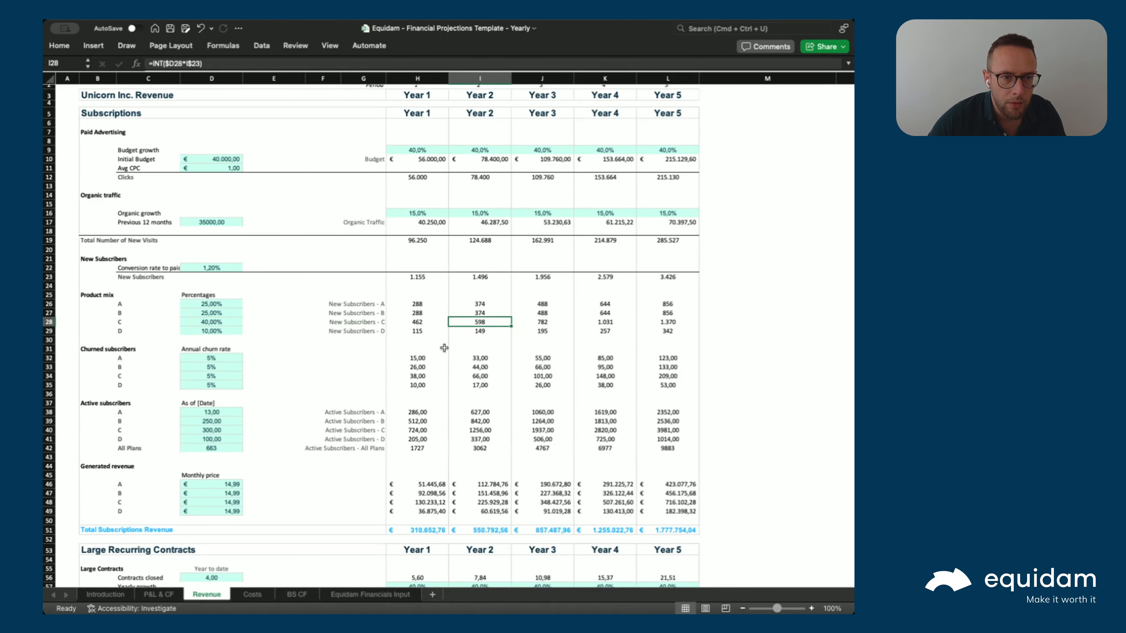
Check the new subscriber formulas for products C and D across Years 2 to 4.
{"action": "key", "text": "Right"}
{"action": "key", "text": "Left"}
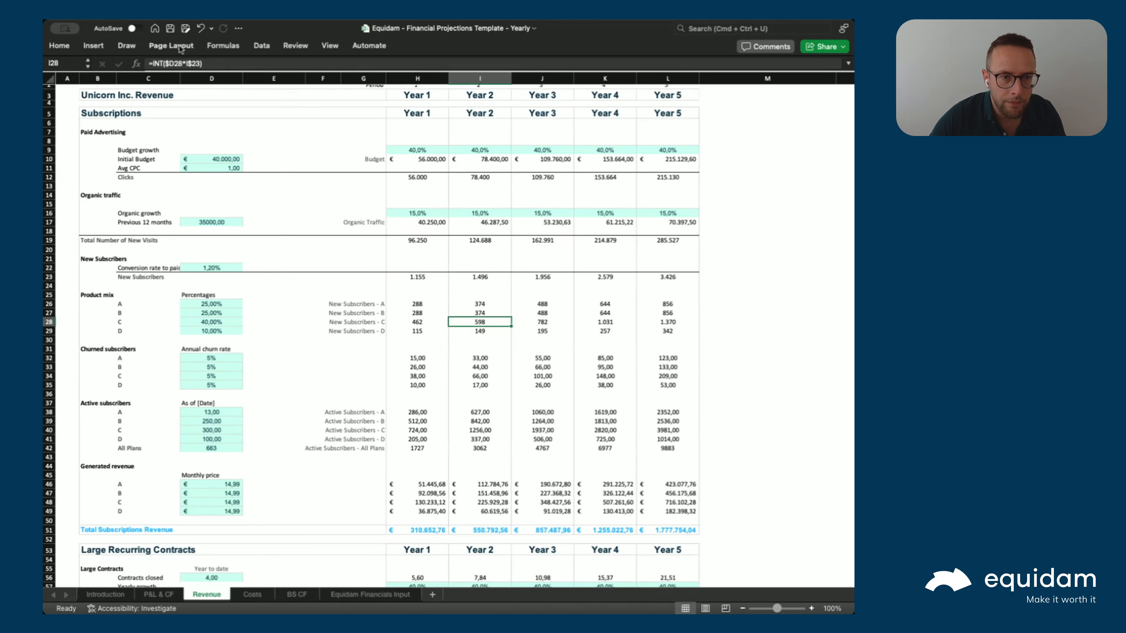
{"action": "key", "text": "F2"}
{"action": "key", "text": "Escape"}
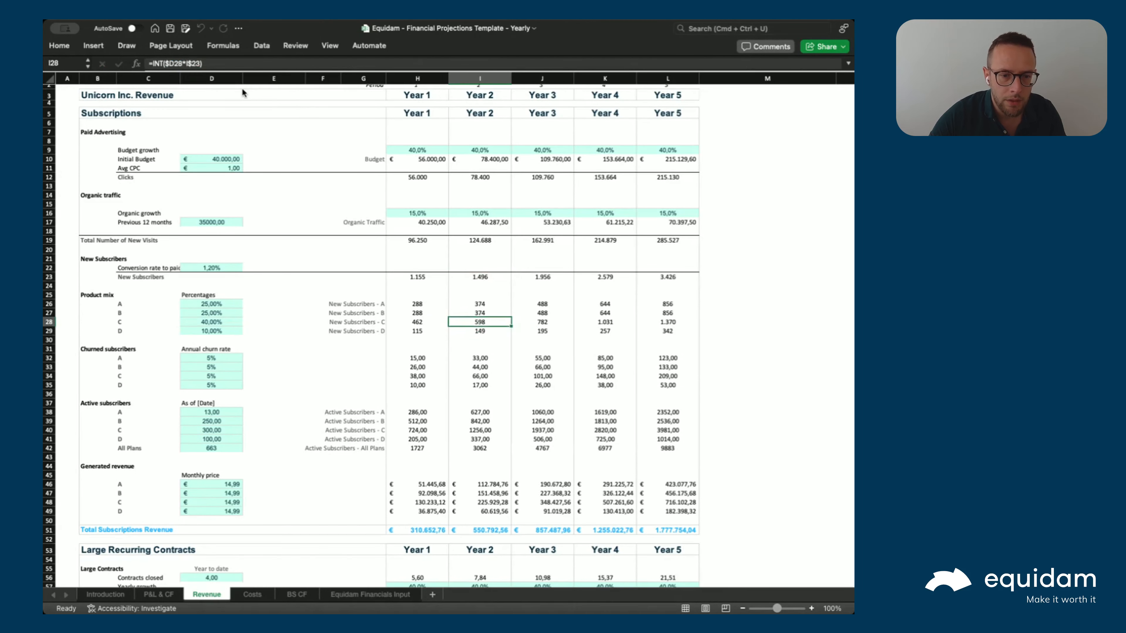
{"action": "key", "text": "Right"}
{"action": "key", "text": "Right"}
{"action": "key", "text": "Down"}
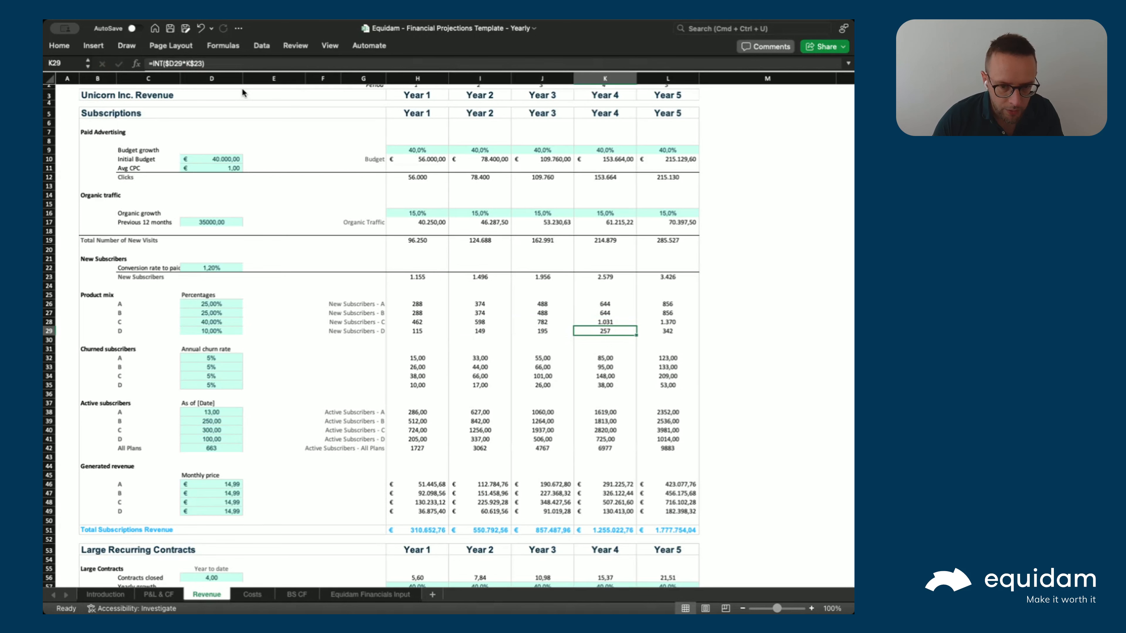
{"action": "key", "text": "Left"}
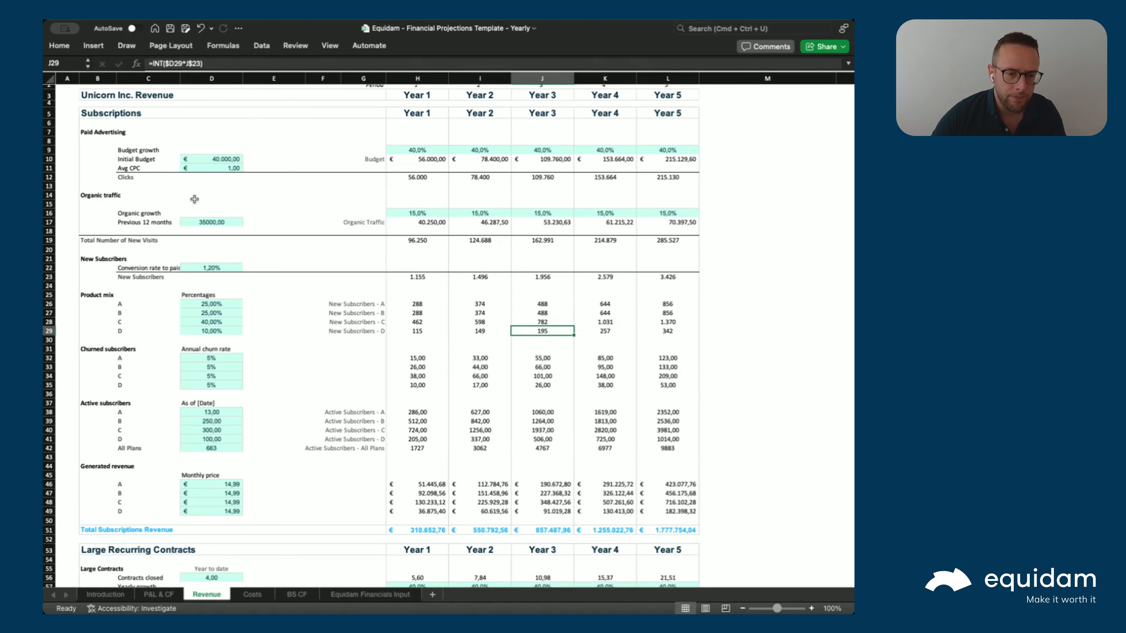
Examine the Churned subscribers block, including its annual churn rates and the Year 3 churn formula for product C.
{"action": "scroll", "coordinate": [279, 282], "scroll_direction": "down", "scroll_amount": 2}
{"action": "scroll", "coordinate": [296, 306], "scroll_direction": "down", "scroll_amount": 2}
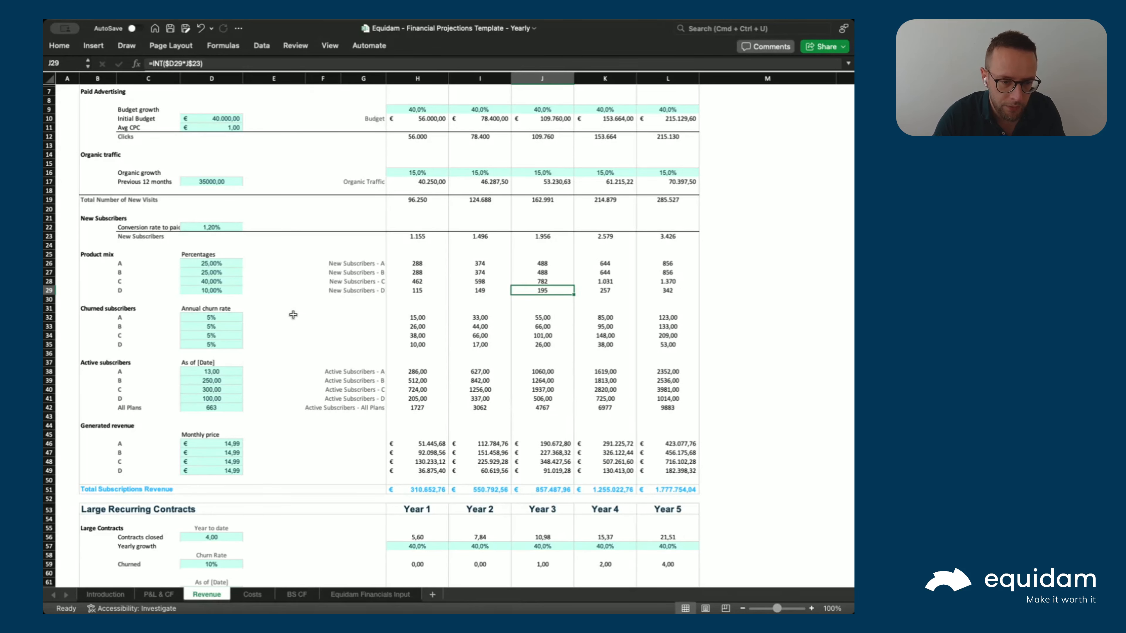
{"action": "key", "text": "Down"}
{"action": "key", "text": "Down"}
{"action": "key", "text": "Down"}
{"action": "key", "text": "Down"}
{"action": "key", "text": "Down"}
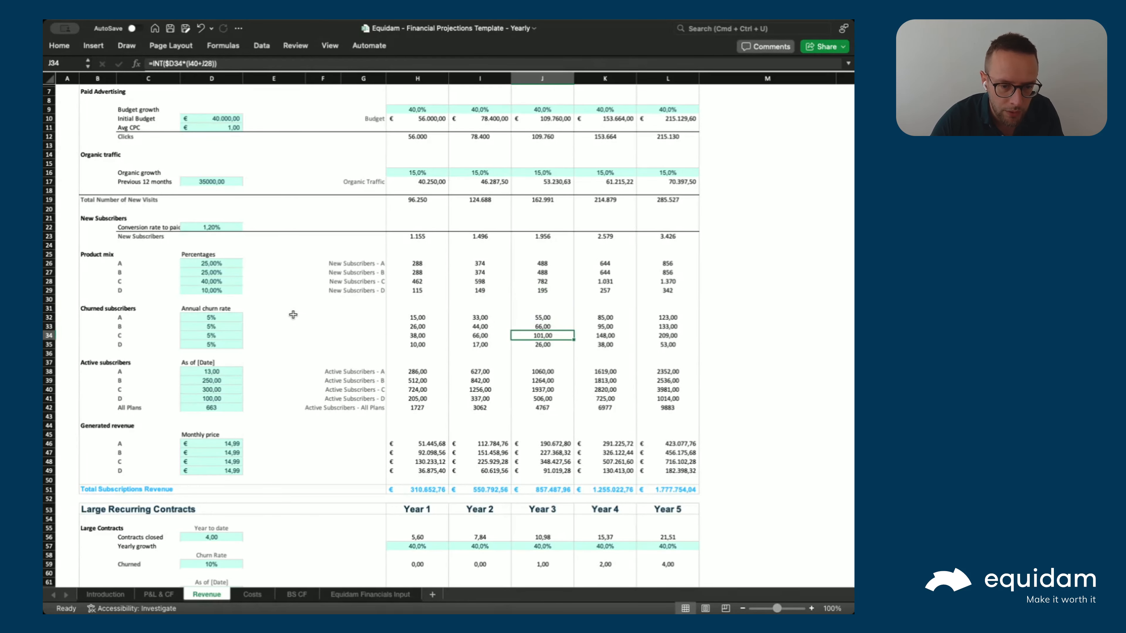
{"action": "scroll", "coordinate": [298, 359], "scroll_direction": "down", "scroll_amount": 1}
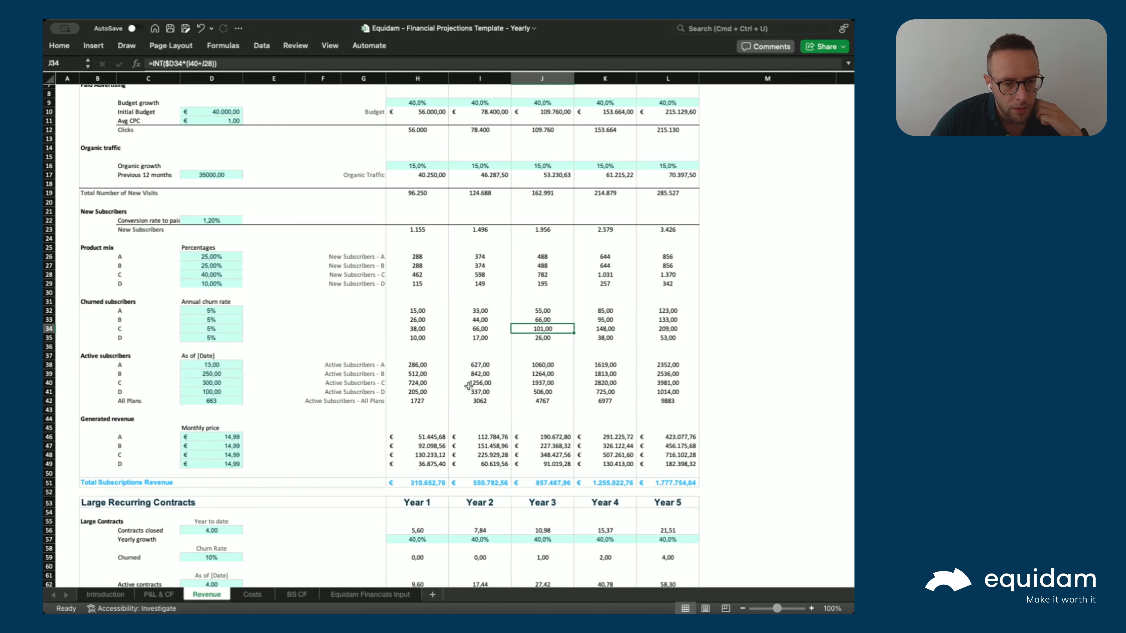
Examine the Year 1 active subscribers per product and for all plans against the Year 1 generated revenue for product A.
{"action": "scroll", "coordinate": [318, 401], "scroll_direction": "down", "scroll_amount": 1}
{"action": "left_click_drag", "start_coordinate": [430, 366], "coordinate": [437, 401]}
{"action": "scroll", "coordinate": [434, 415], "scroll_direction": "down", "scroll_amount": 1}
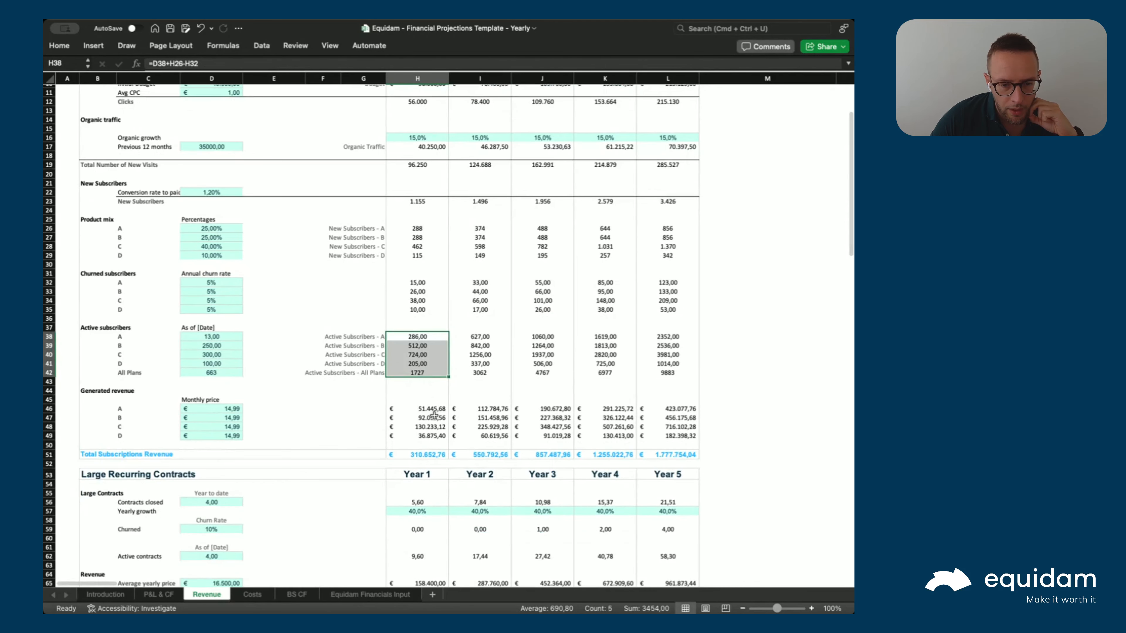
{"action": "left_click", "coordinate": [425, 407]}
{"action": "left_click_drag", "start_coordinate": [419, 356], "coordinate": [417, 329]}
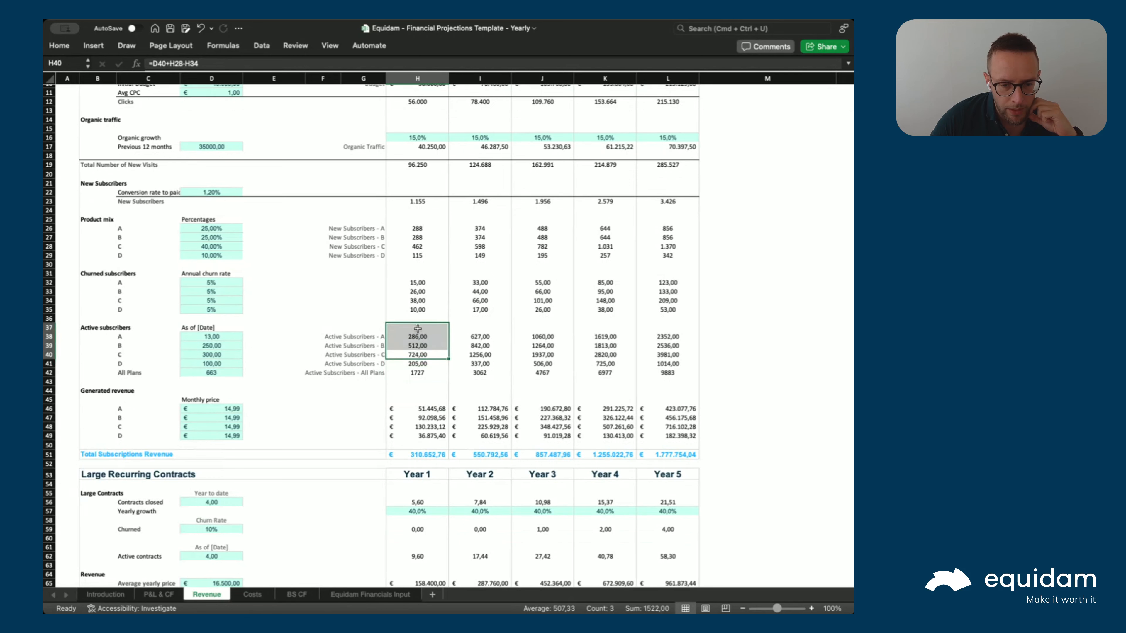
Review product B's Year 1 revenue formula and the Total Subscriptions Revenue for Years 1 to 5.
{"action": "left_click", "coordinate": [401, 417]}
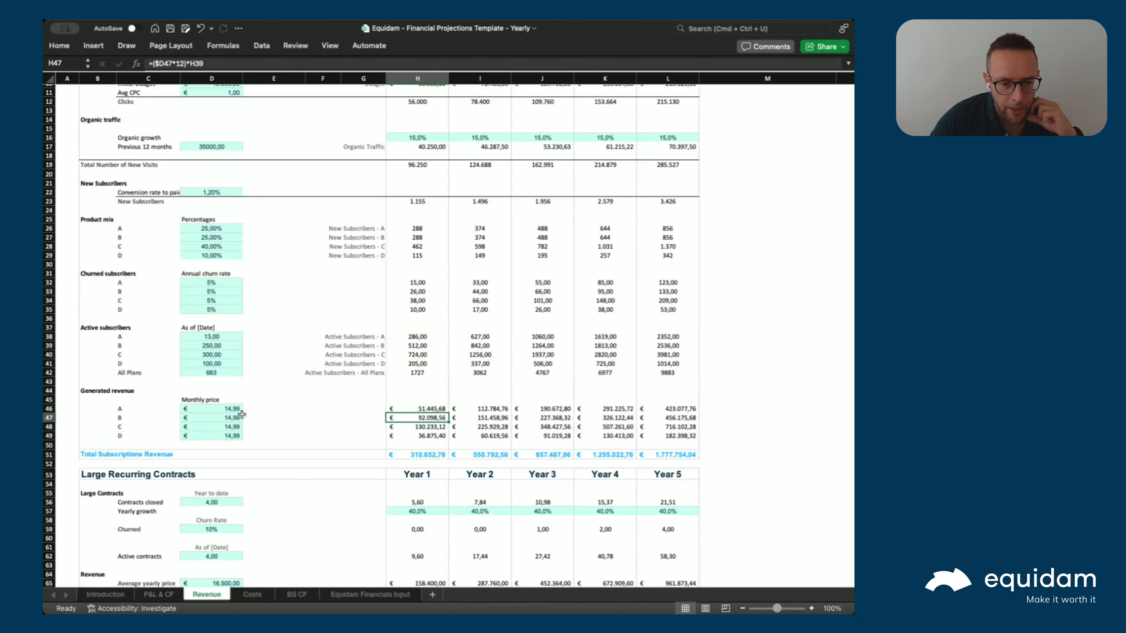
{"action": "left_click_drag", "start_coordinate": [418, 411], "coordinate": [678, 454]}
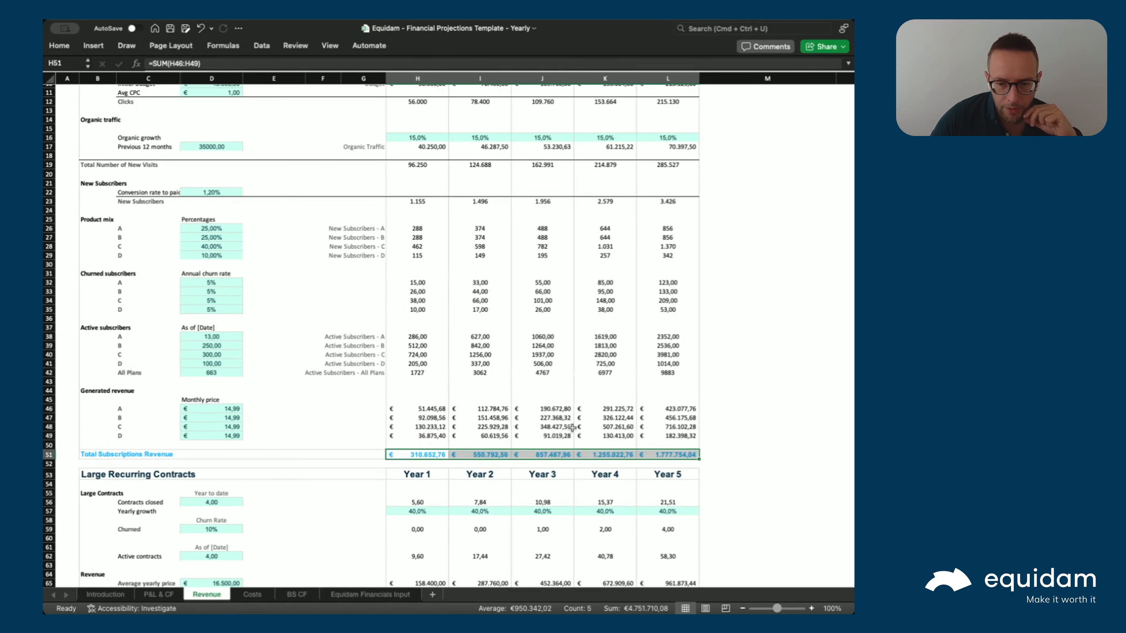
{"action": "scroll", "coordinate": [462, 362], "scroll_direction": "down", "scroll_amount": 1}
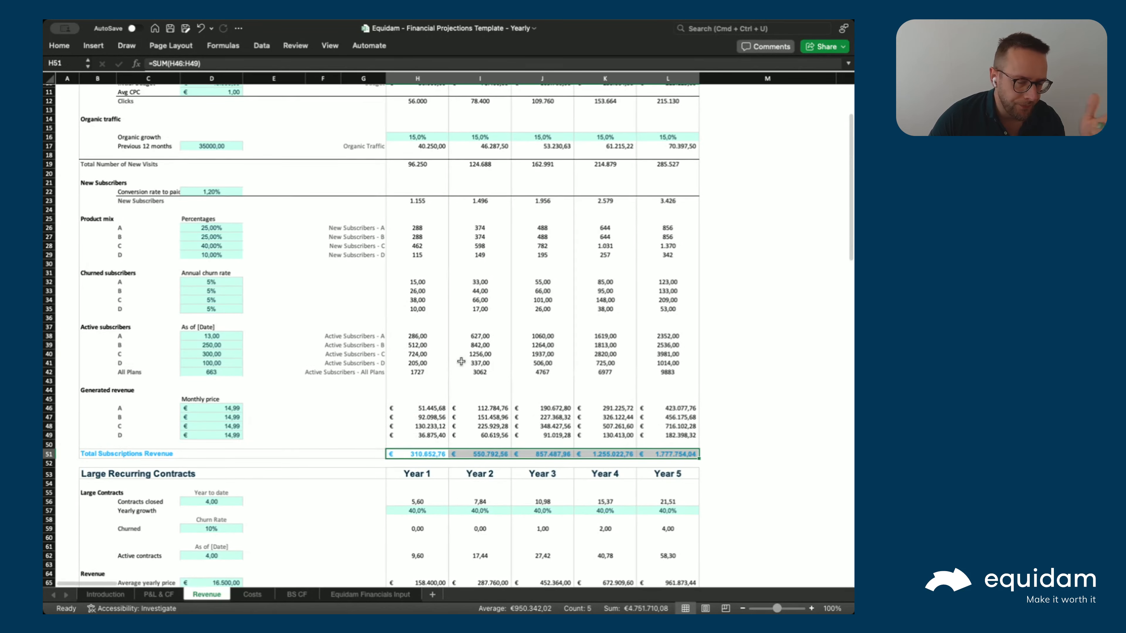
{"action": "scroll", "coordinate": [424, 358], "scroll_direction": "up", "scroll_amount": 1}
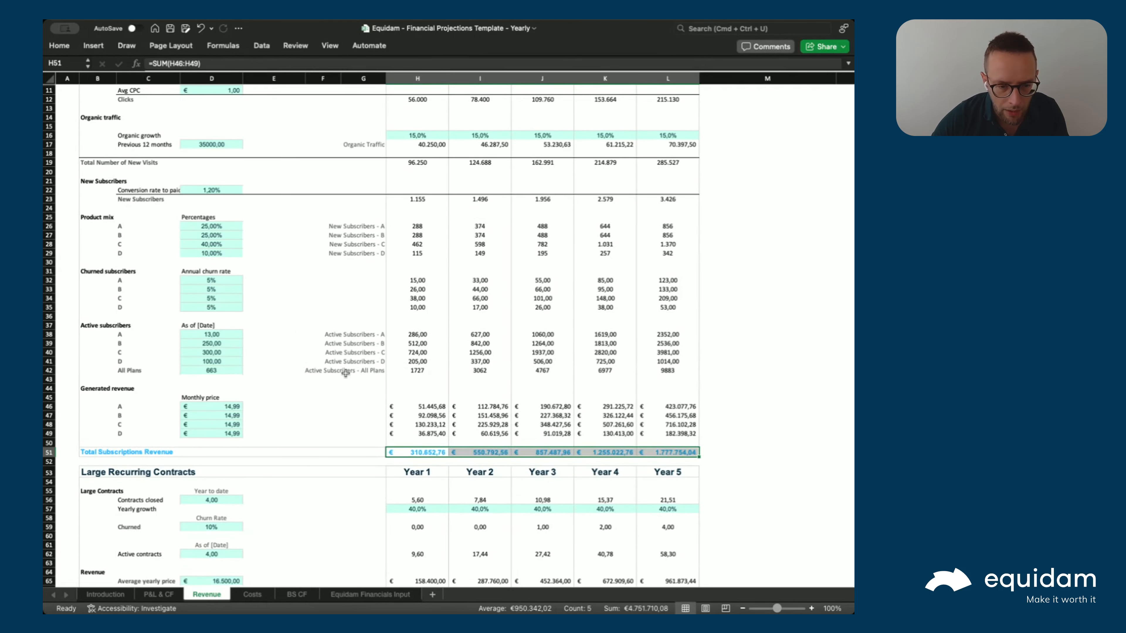
Go to the Large Recurring Contracts section and examine the contracts closed in Years 1 to 3.
{"action": "scroll", "coordinate": [246, 408], "scroll_direction": "down", "scroll_amount": 5}
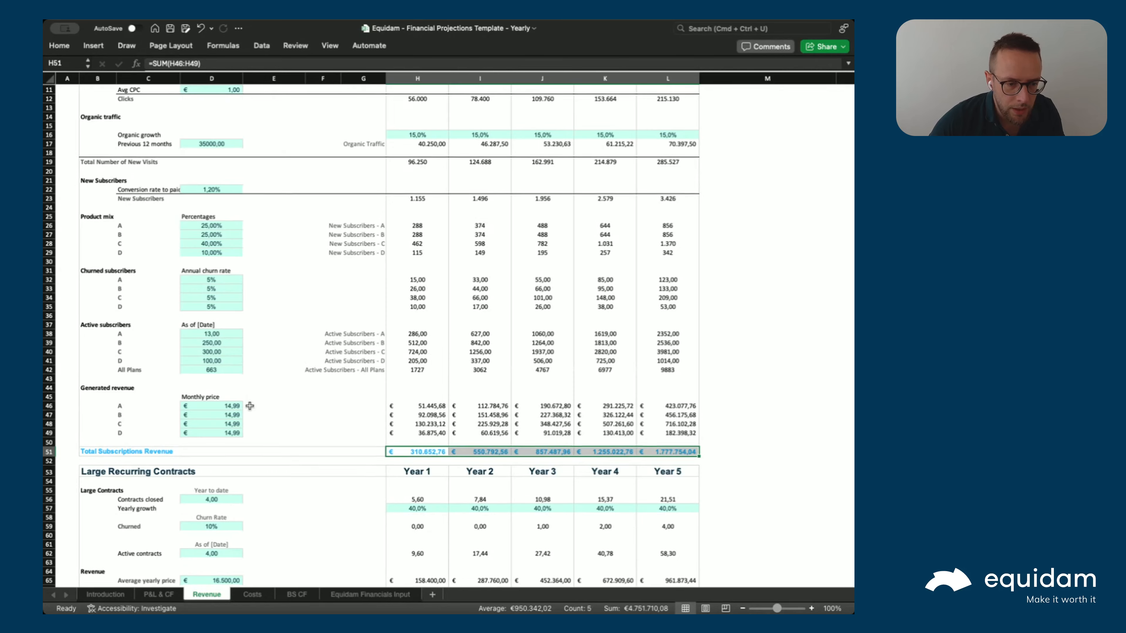
{"action": "scroll", "coordinate": [246, 407], "scroll_direction": "down", "scroll_amount": 2}
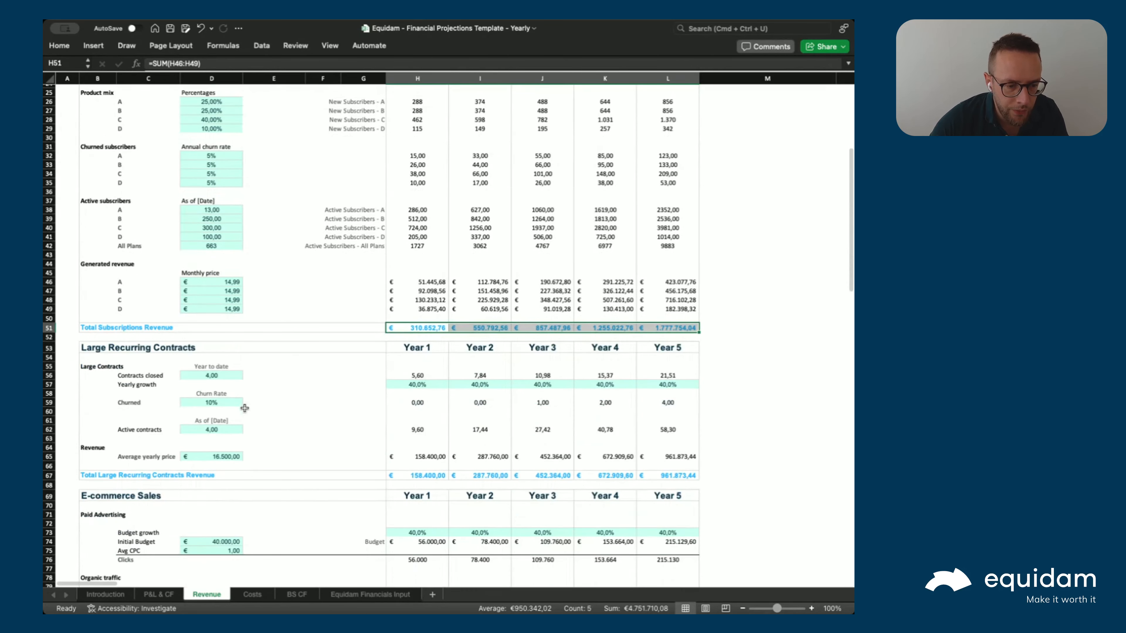
{"action": "scroll", "coordinate": [74, 384], "scroll_direction": "down", "scroll_amount": 1}
{"action": "left_click", "coordinate": [98, 339]}
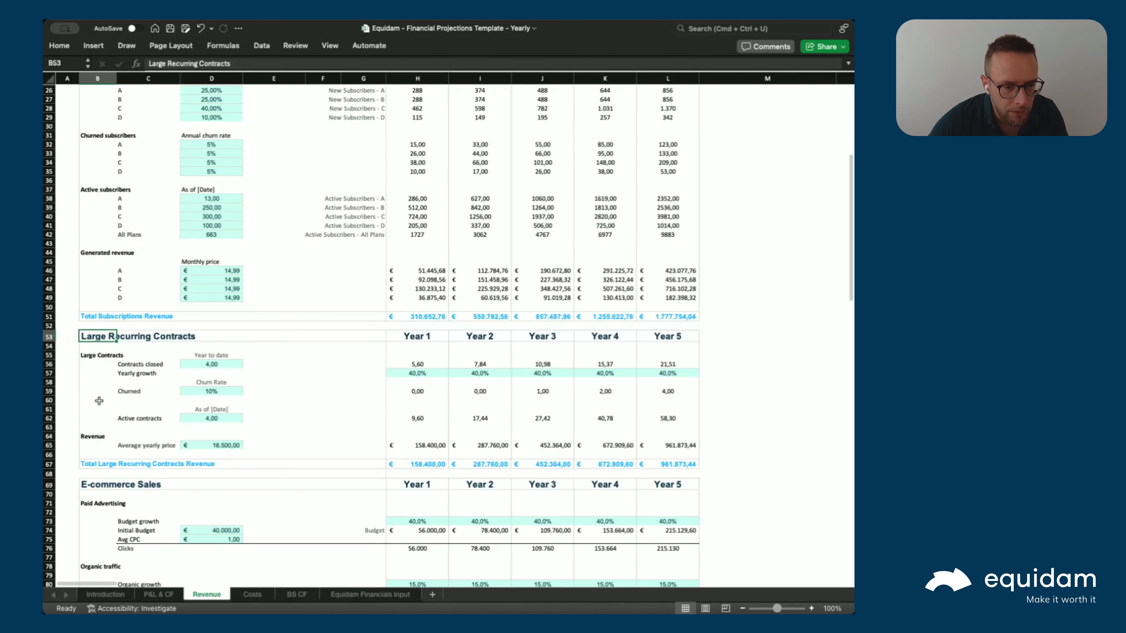
{"action": "scroll", "coordinate": [212, 452], "scroll_direction": "down", "scroll_amount": 1}
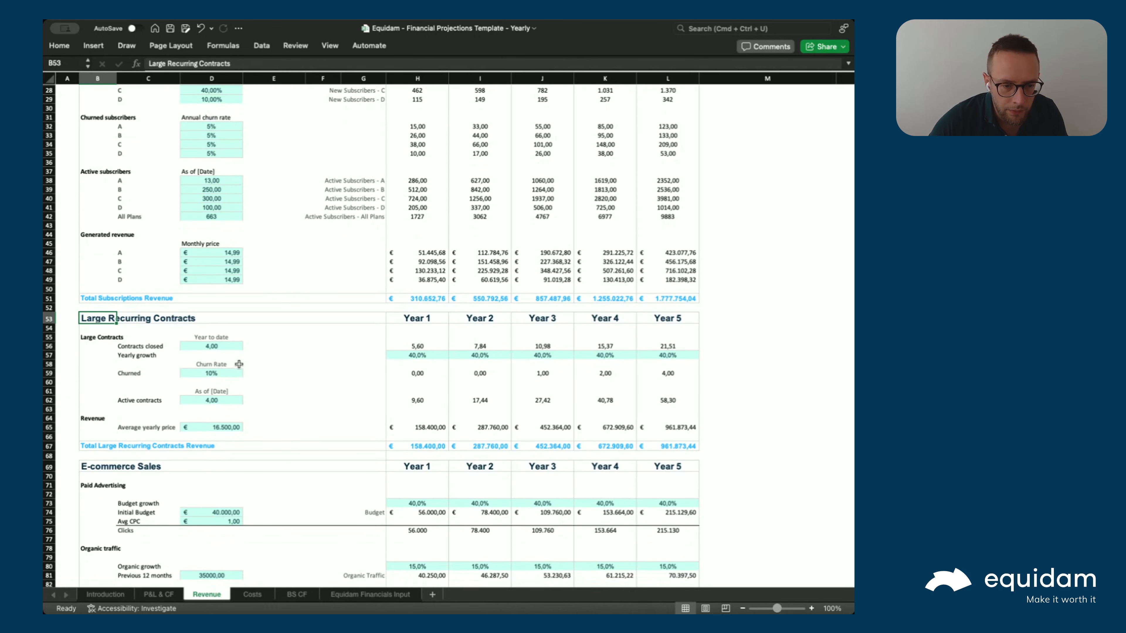
{"action": "left_click_drag", "start_coordinate": [417, 346], "coordinate": [515, 346]}
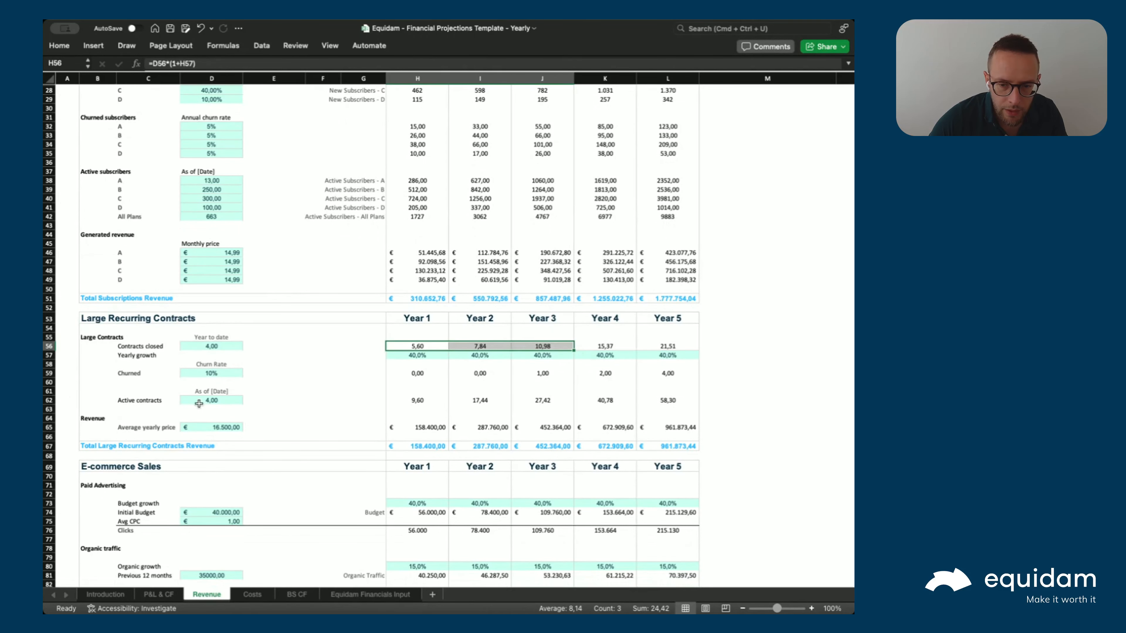
Review the yearly active contracts, the average yearly price and the Total Large Recurring Contracts Revenue.
{"action": "scroll", "coordinate": [220, 413], "scroll_direction": "down", "scroll_amount": 1}
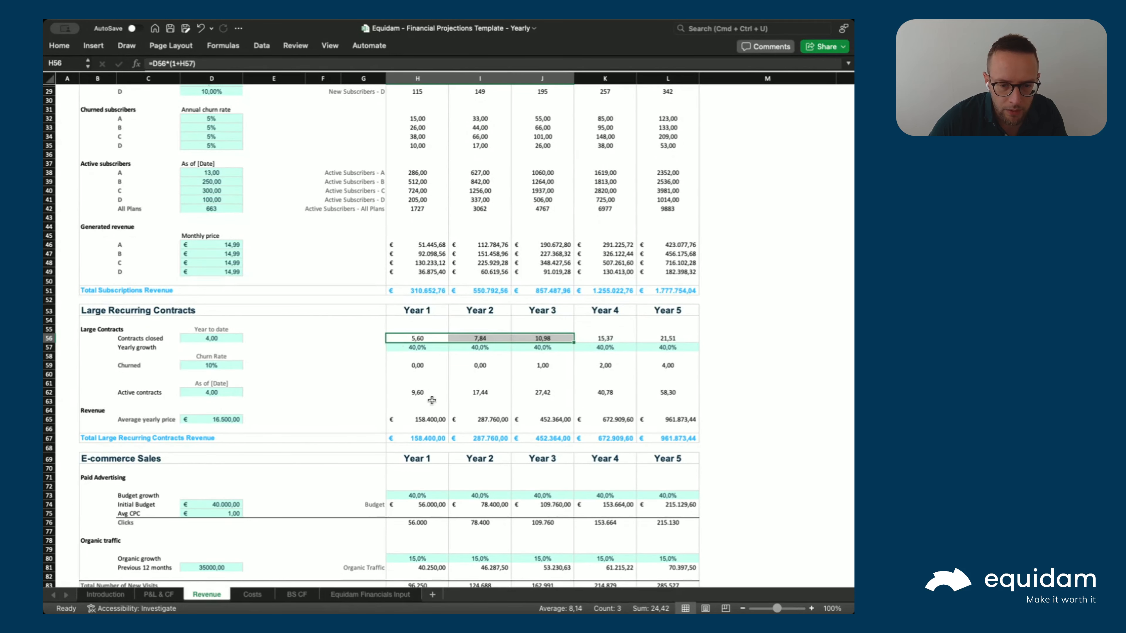
{"action": "left_click_drag", "start_coordinate": [421, 392], "coordinate": [687, 389]}
{"action": "scroll", "coordinate": [575, 380], "scroll_direction": "down", "scroll_amount": 1}
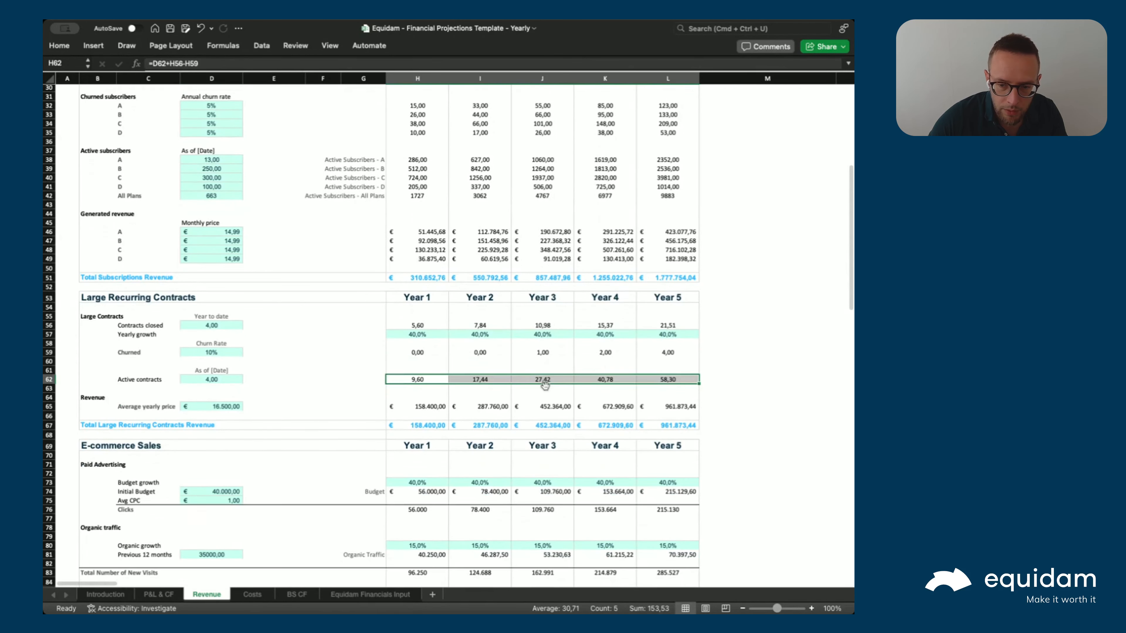
{"action": "left_click", "coordinate": [242, 406]}
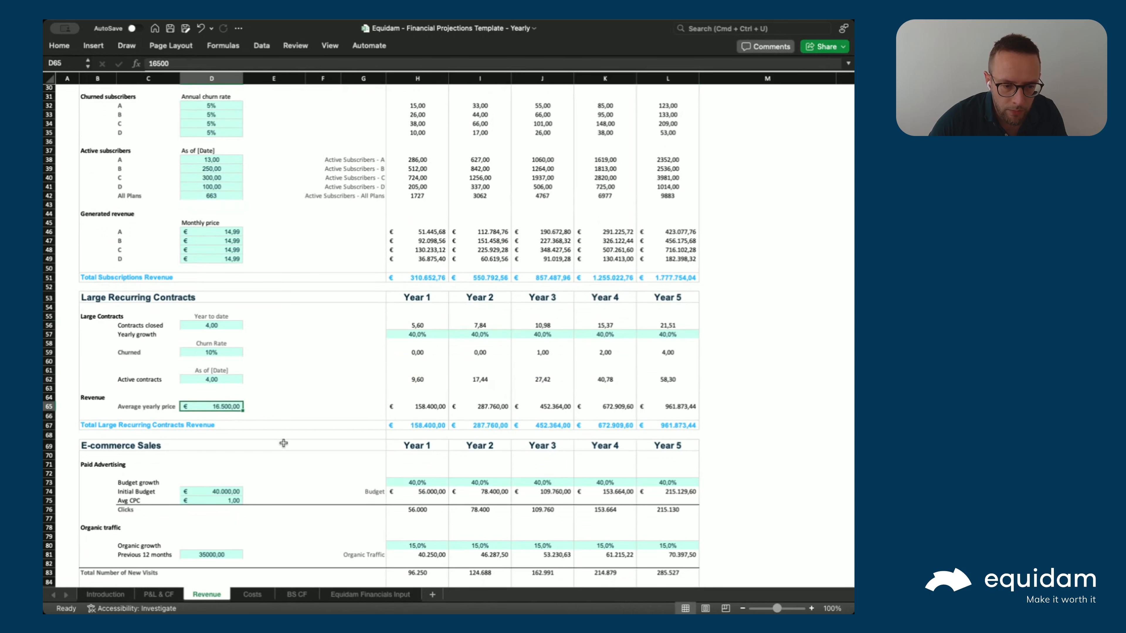
{"action": "left_click_drag", "start_coordinate": [403, 424], "coordinate": [685, 425]}
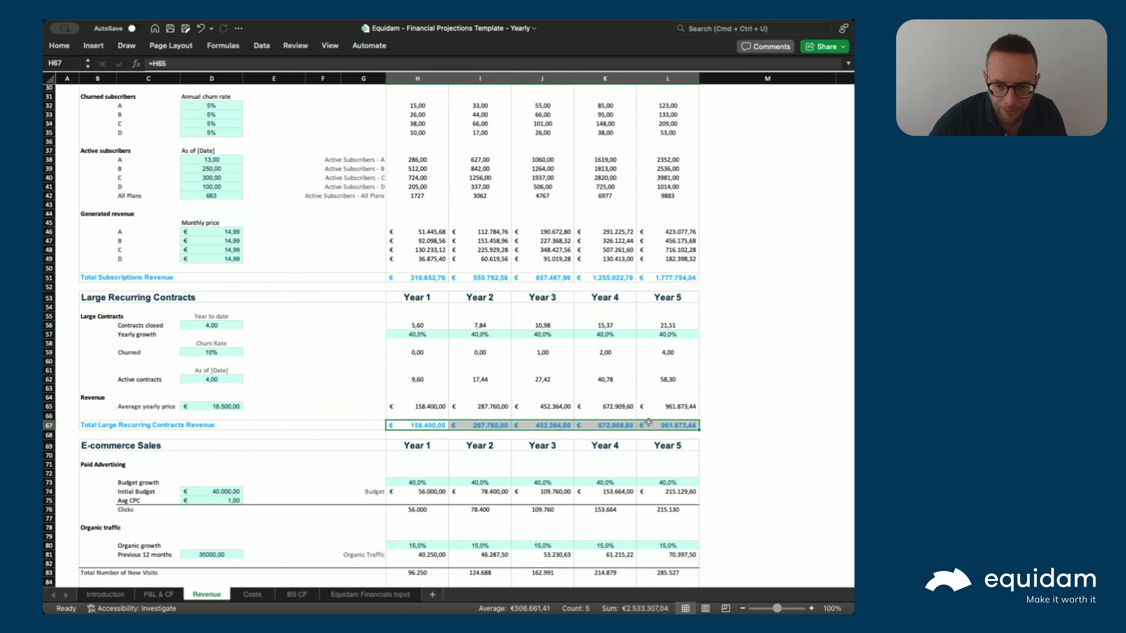
Examine the paid advertising and organic traffic inputs in E-commerce Sales and the Total Number of New Visits.
{"action": "scroll", "coordinate": [326, 395], "scroll_direction": "down", "scroll_amount": 5}
{"action": "left_click", "coordinate": [296, 401]}
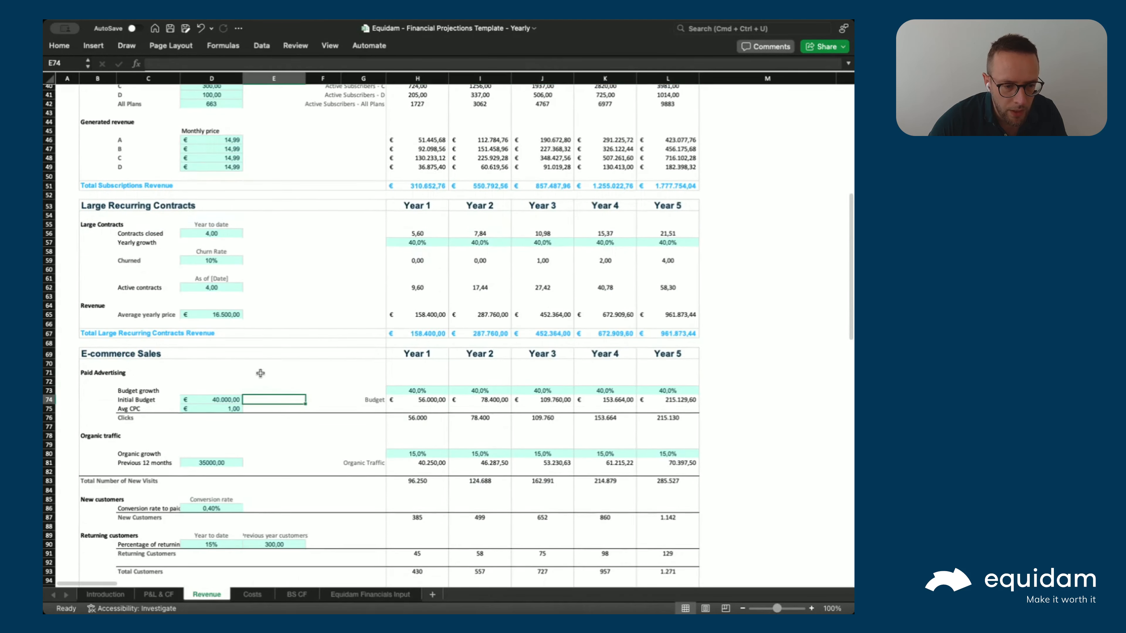
{"action": "scroll", "coordinate": [288, 354], "scroll_direction": "down", "scroll_amount": 3}
{"action": "left_click_drag", "start_coordinate": [76, 318], "coordinate": [187, 402]}
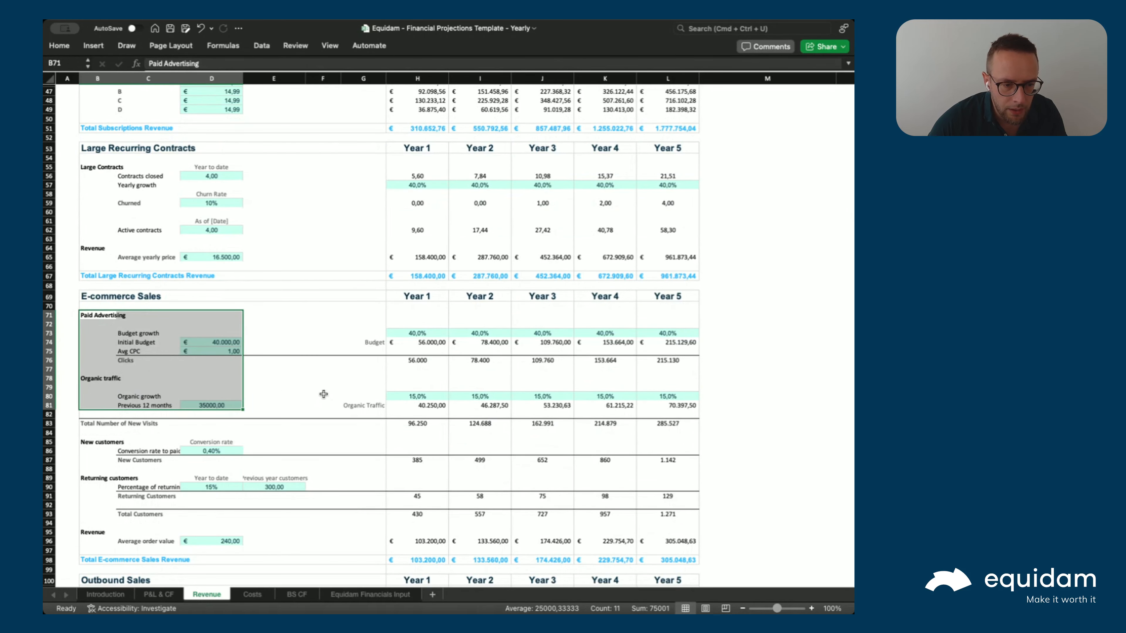
{"action": "scroll", "coordinate": [324, 394], "scroll_direction": "down", "scroll_amount": 1}
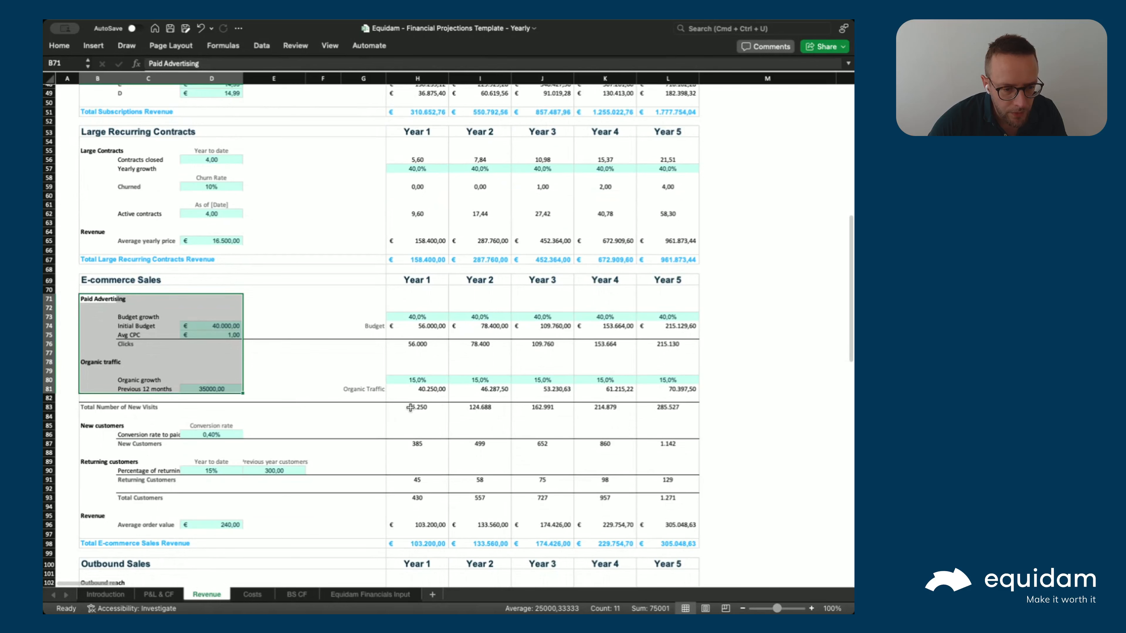
{"action": "left_click_drag", "start_coordinate": [412, 407], "coordinate": [611, 407]}
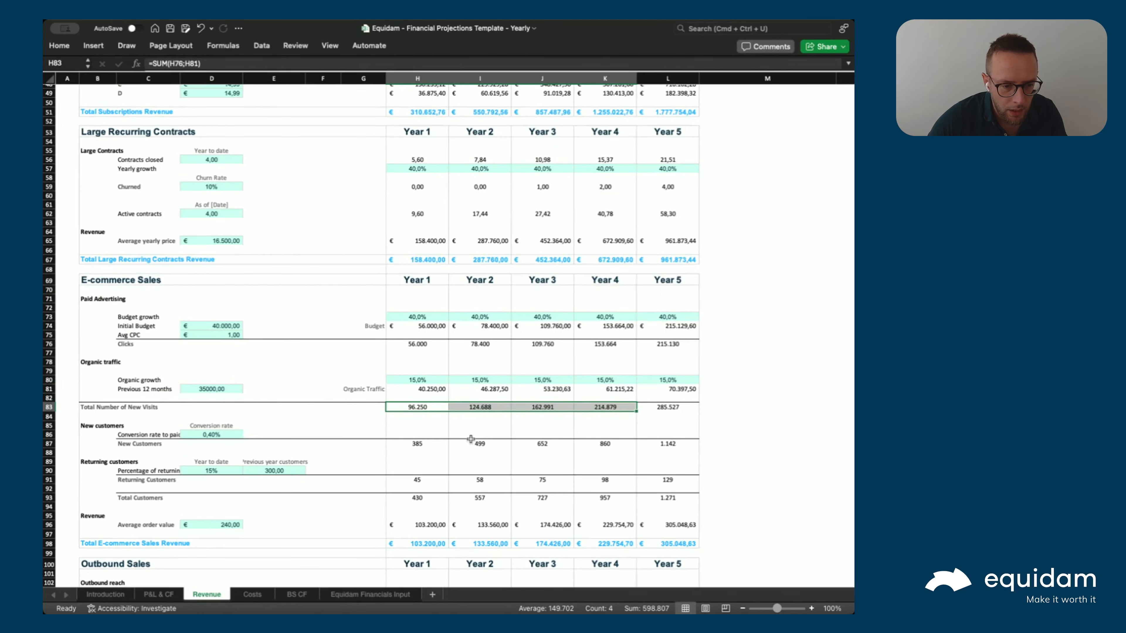
Review the yearly New Customers and Returning Customers rows in E-commerce Sales.
{"action": "left_click_drag", "start_coordinate": [416, 442], "coordinate": [667, 443]}
{"action": "scroll", "coordinate": [335, 408], "scroll_direction": "down", "scroll_amount": 4}
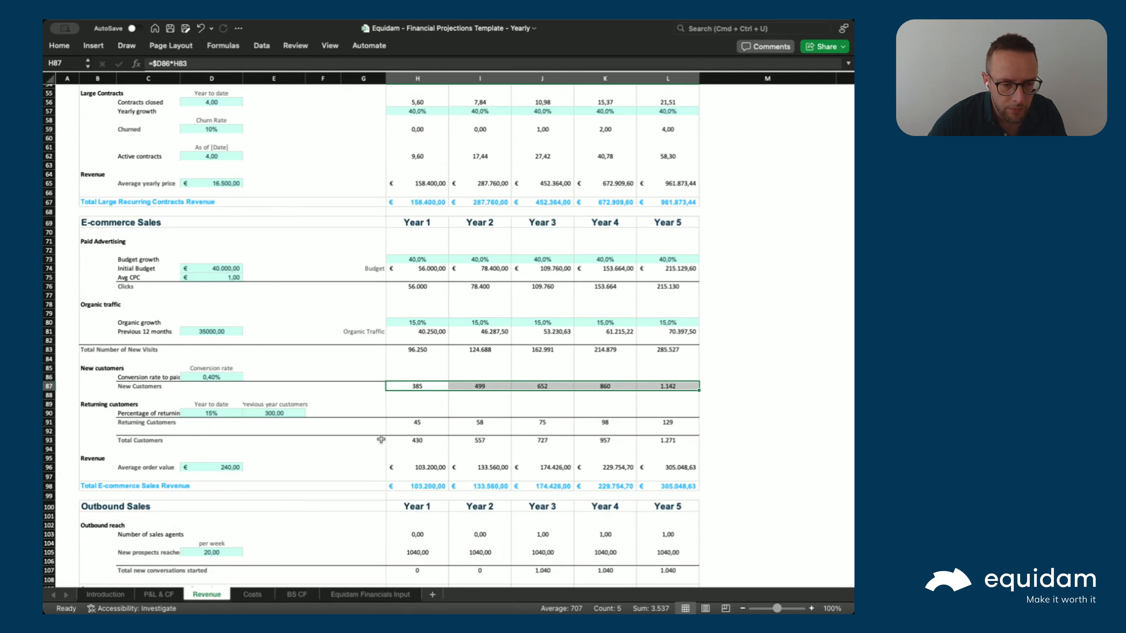
{"action": "left_click_drag", "start_coordinate": [419, 424], "coordinate": [653, 426]}
{"action": "scroll", "coordinate": [359, 455], "scroll_direction": "down", "scroll_amount": 2}
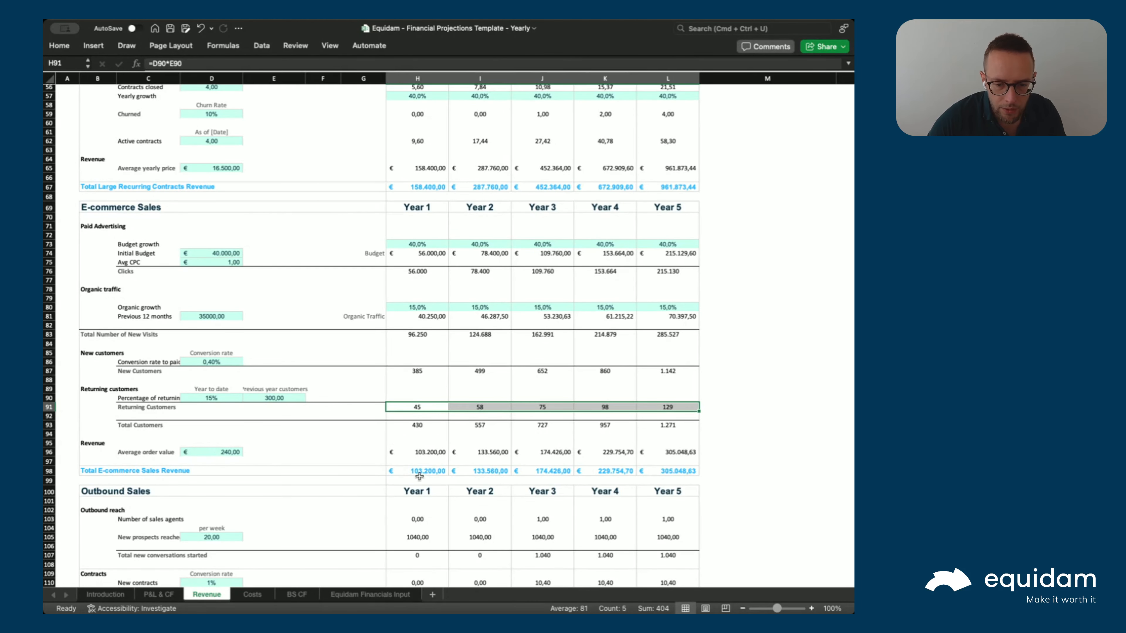
Examine the new prospects reached and the total new conversations started in the Outbound Sales section.
{"action": "scroll", "coordinate": [419, 476], "scroll_direction": "down", "scroll_amount": 6}
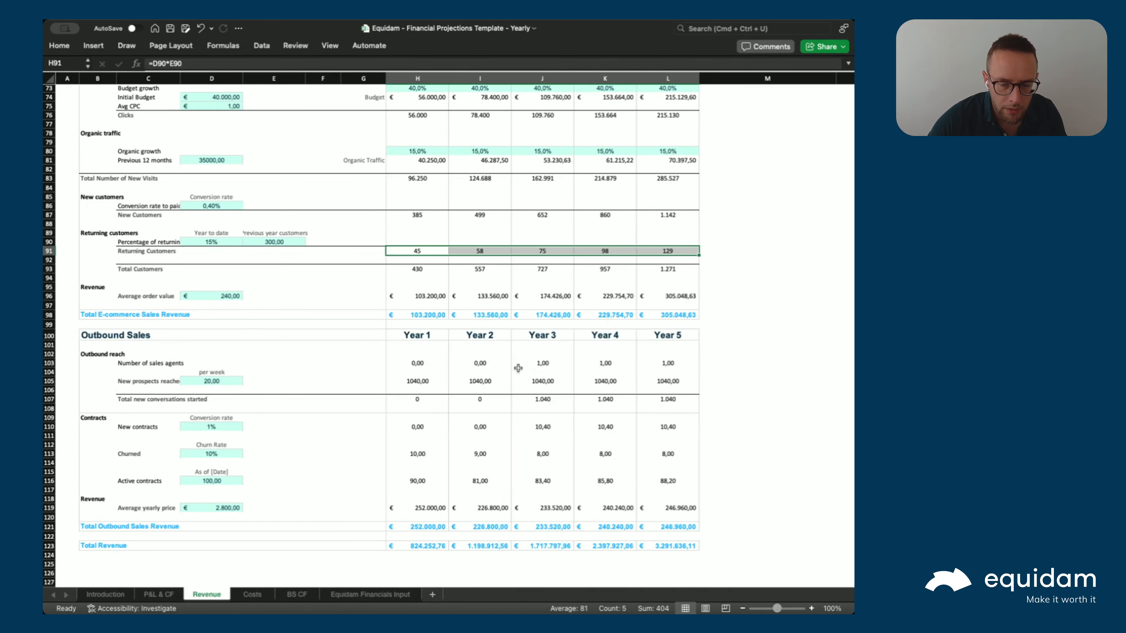
{"action": "left_click", "coordinate": [134, 381]}
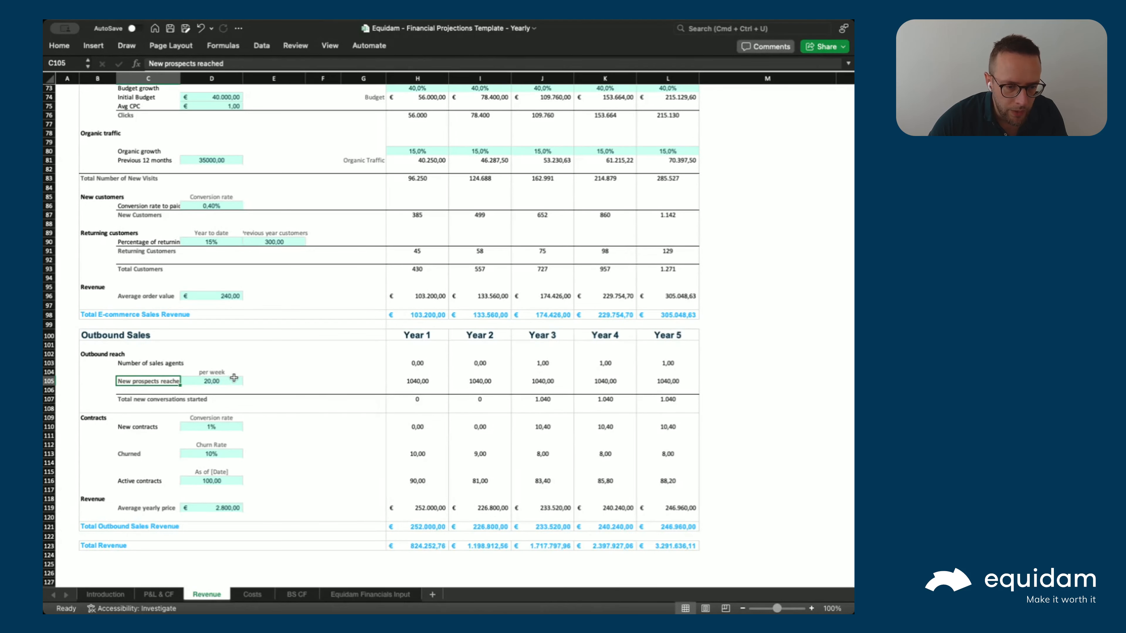
{"action": "left_click_drag", "start_coordinate": [420, 380], "coordinate": [647, 382]}
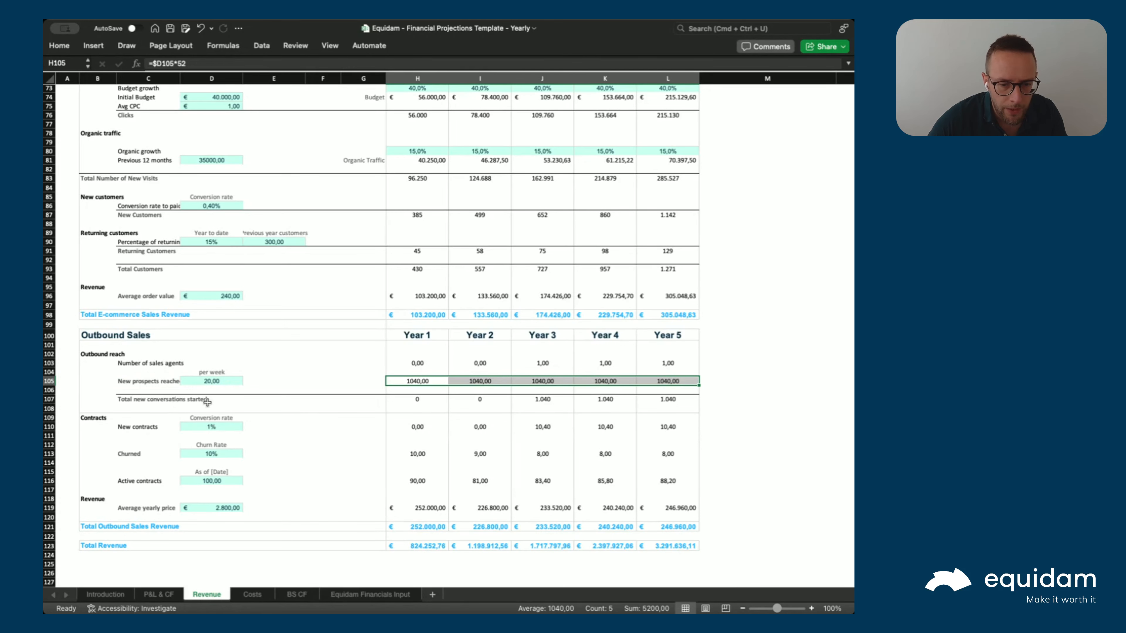
{"action": "left_click_drag", "start_coordinate": [426, 399], "coordinate": [644, 400]}
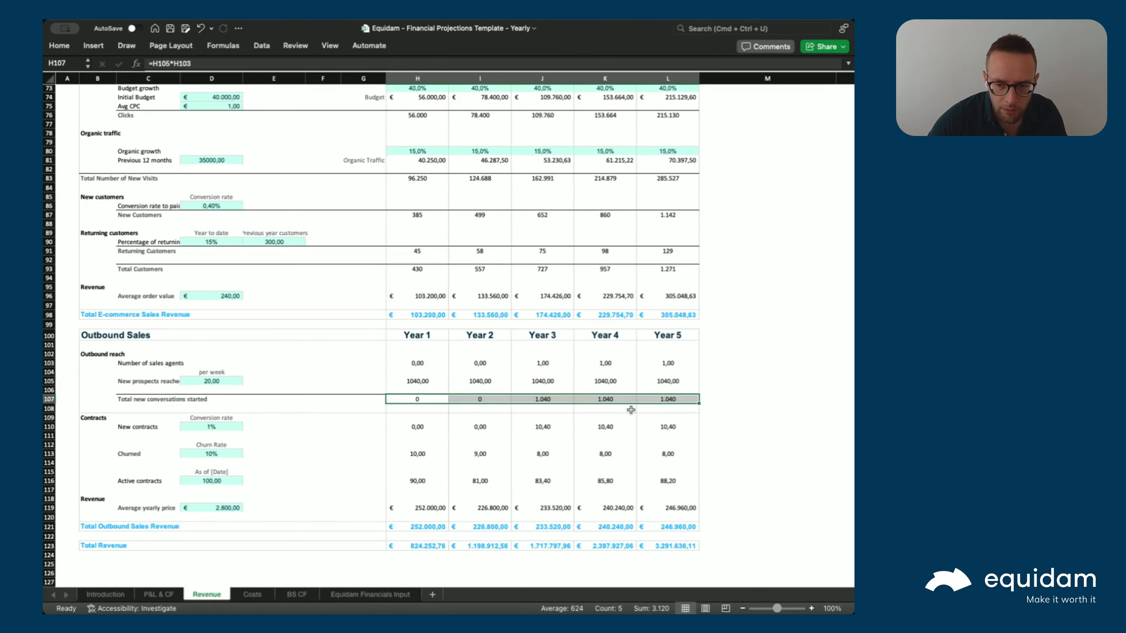
Review the Outbound Sales active contracts for Years 1 to 5, down to the revenue rows.
{"action": "scroll", "coordinate": [443, 425], "scroll_direction": "down", "scroll_amount": 2}
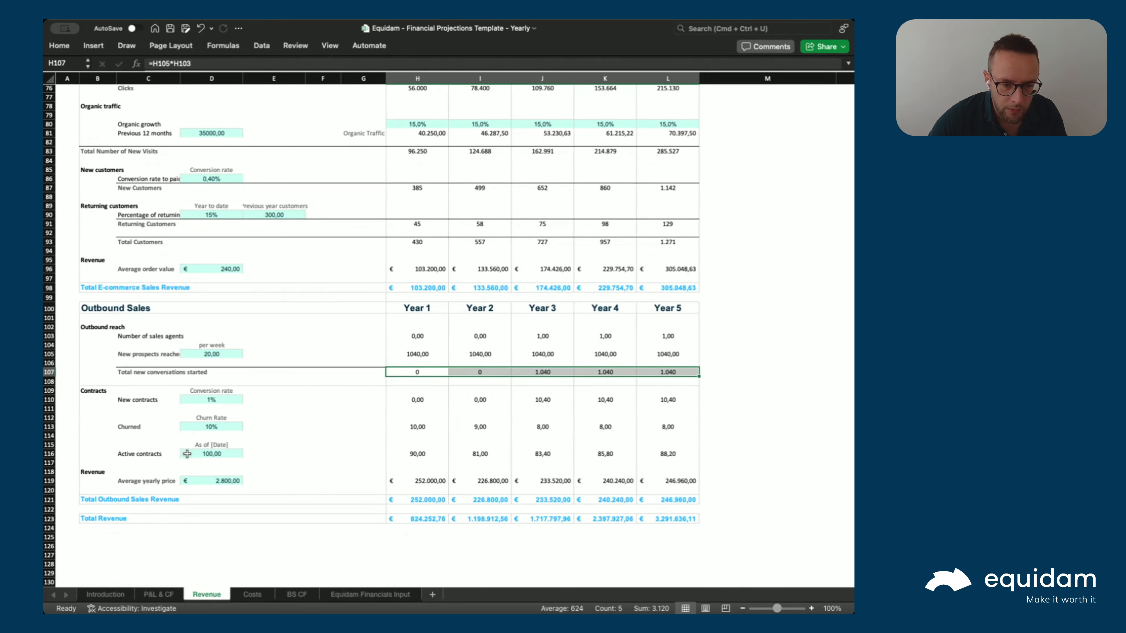
{"action": "left_click_drag", "start_coordinate": [424, 449], "coordinate": [650, 453]}
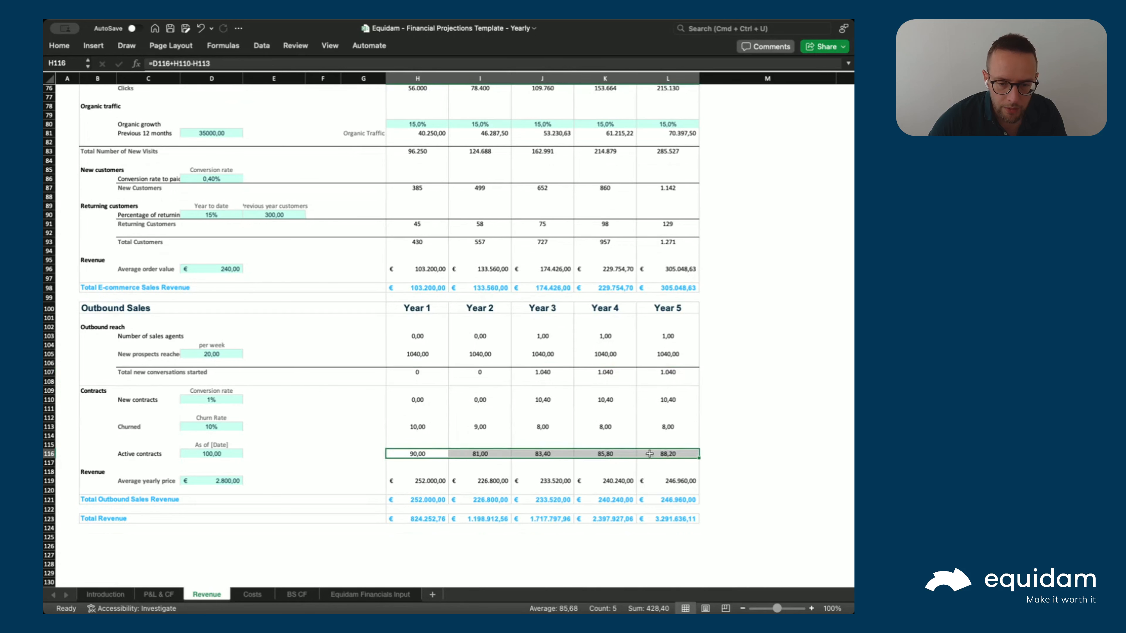
{"action": "scroll", "coordinate": [272, 476], "scroll_direction": "down", "scroll_amount": 2}
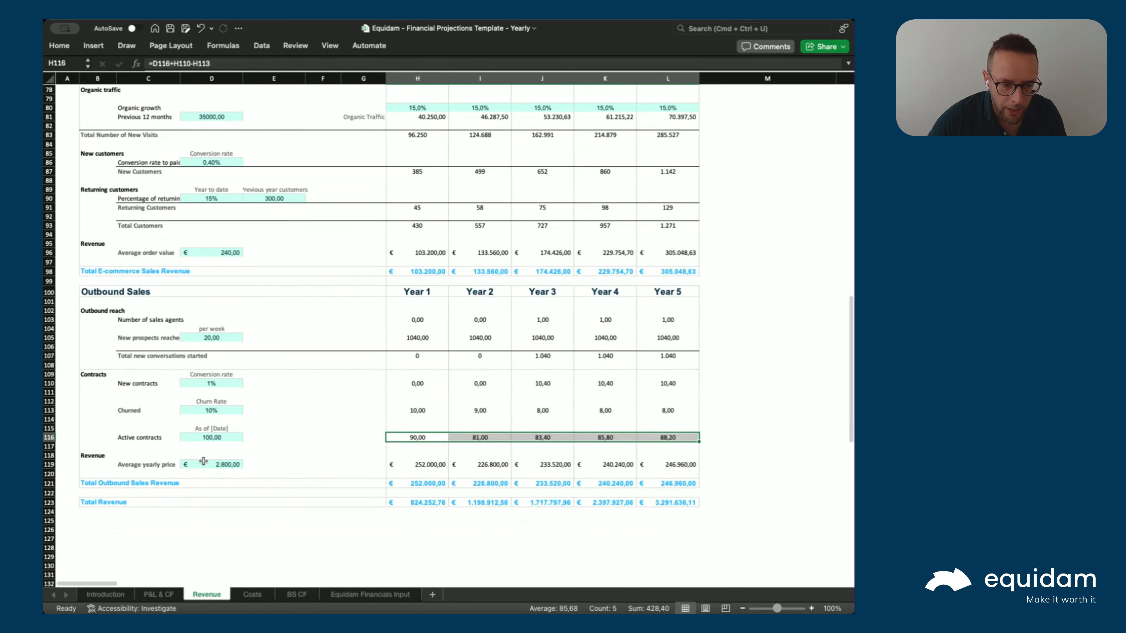
Copy the Conversion rate label and input cell from New customers to E118:E119, beside the Outbound Sales average yearly price.
{"action": "left_click_drag", "start_coordinate": [420, 482], "coordinate": [669, 484]}
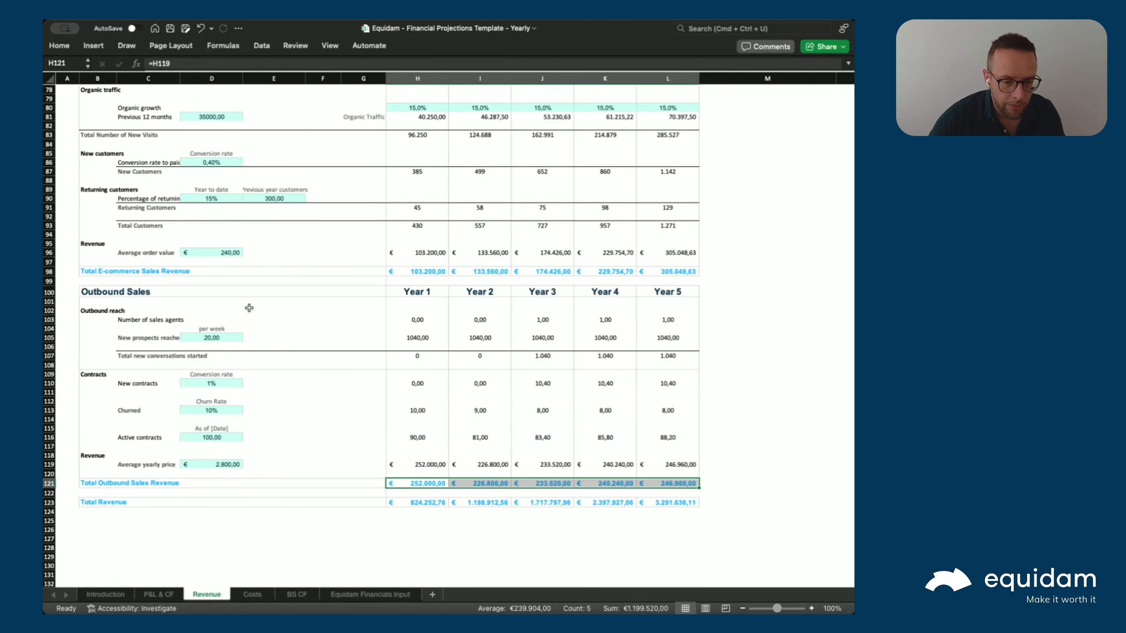
{"action": "left_click_drag", "start_coordinate": [219, 155], "coordinate": [213, 162]}
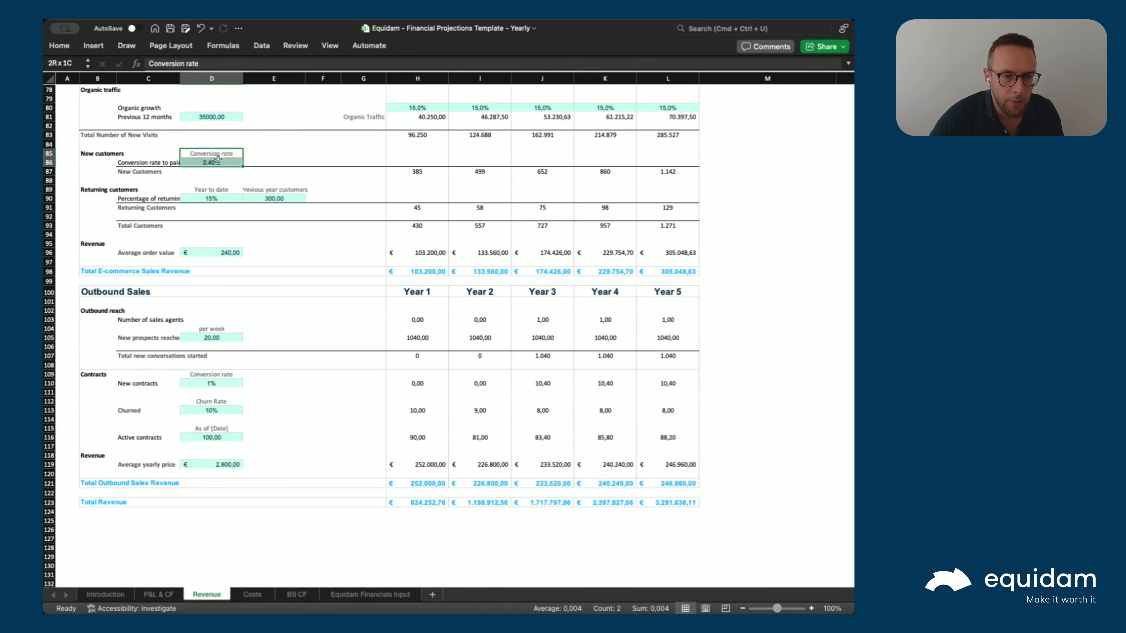
{"action": "key", "text": "super+c"}
{"action": "left_click", "coordinate": [261, 457]}
{"action": "key", "text": "super+v"}
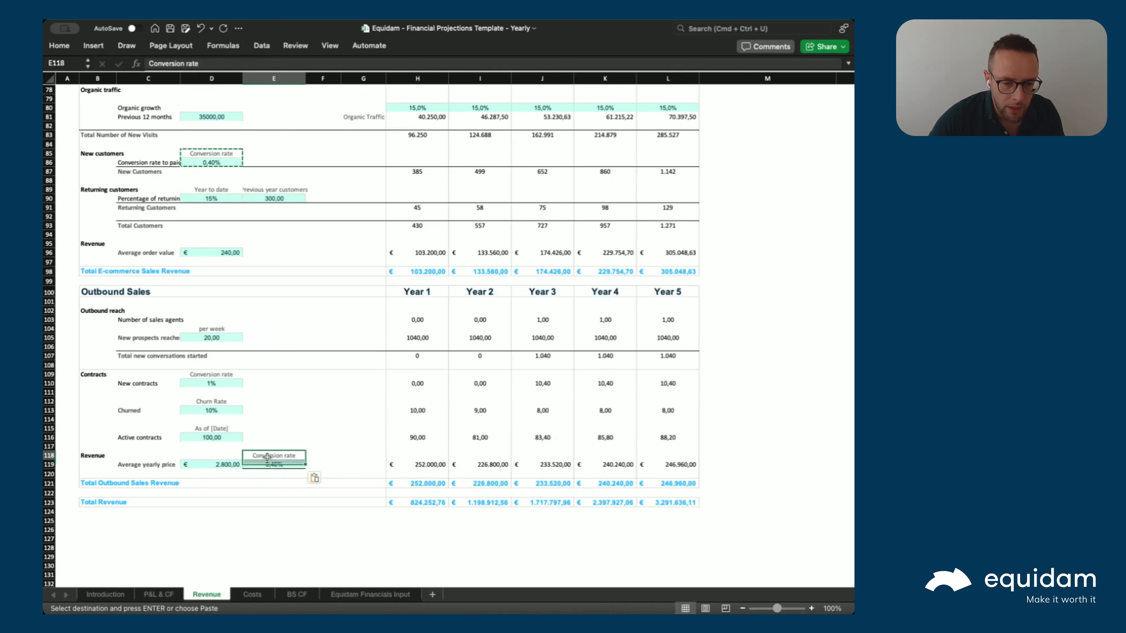
Label the new input in E118 "Yearly Price Increase" and set its value in E119 to 5%.
{"action": "type", "text": "prYearly Price INc"}
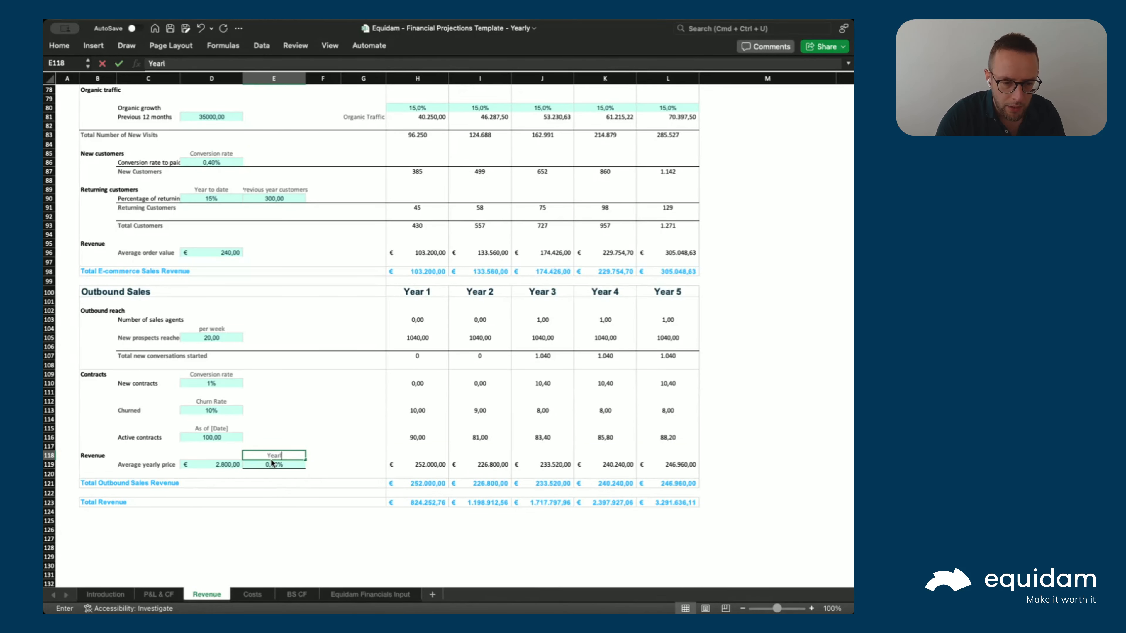
{"action": "key", "text": "BackSpace"}
{"action": "key", "text": "BackSpace"}
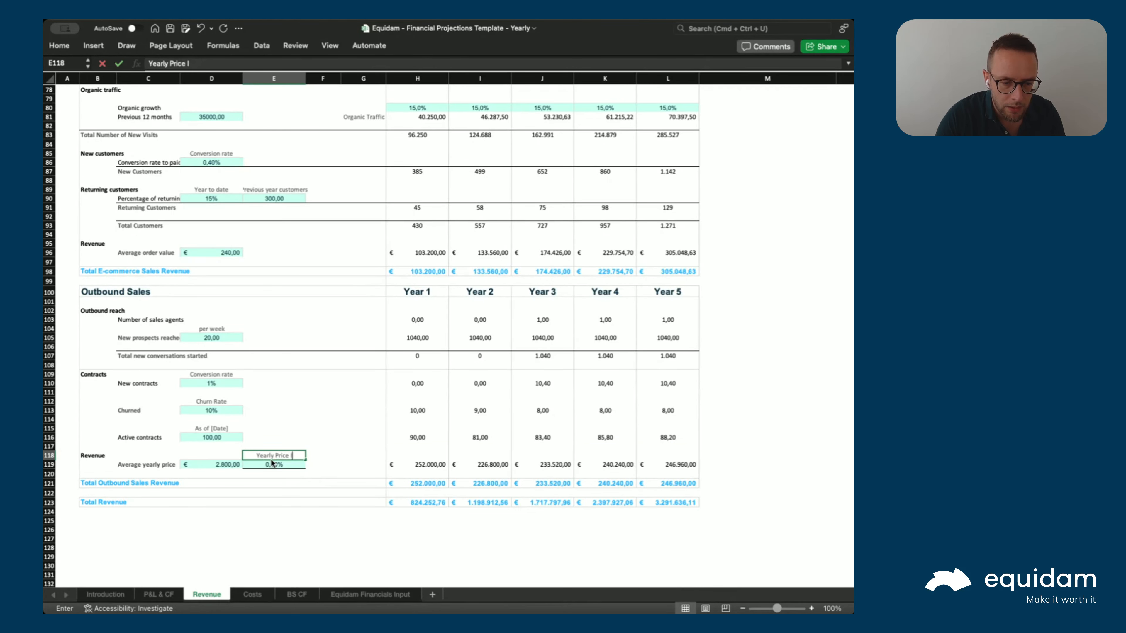
{"action": "type", "text": "ncrease"}
{"action": "key", "text": "Return"}
{"action": "type", "text": "5"}
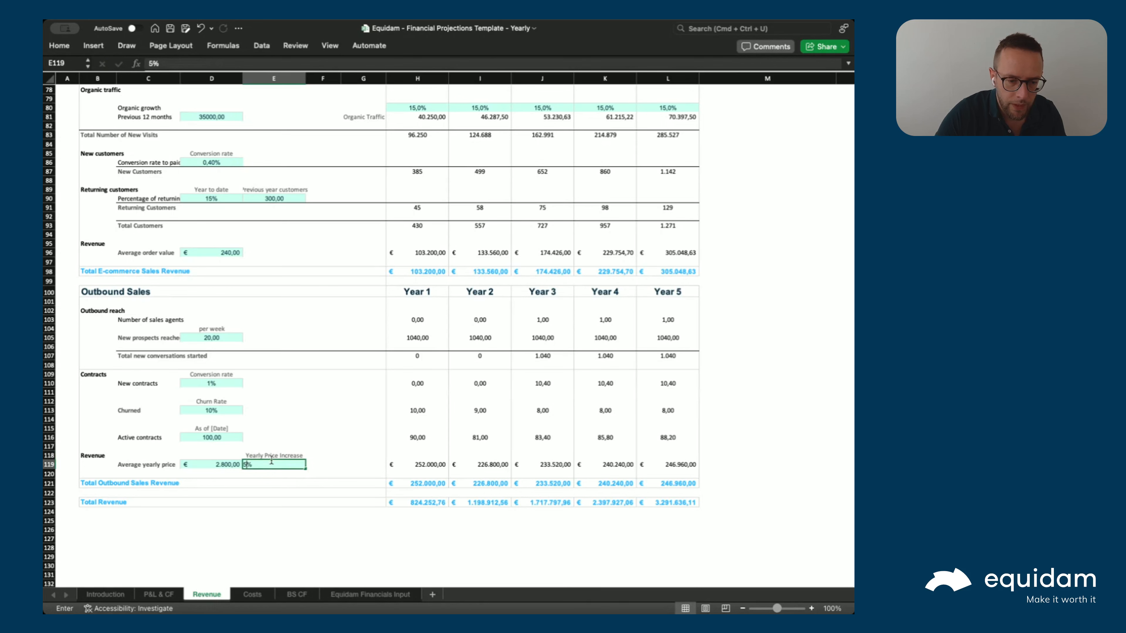
{"action": "key", "text": "Return"}
Extend the Year 2 Outbound Sales revenue formula in I119 to =I116*$D119*(1+$E119)^(1+I2).
{"action": "key", "text": "Up"}
{"action": "key", "text": "Right"}
{"action": "key", "text": "Right"}
{"action": "key", "text": "Right"}
{"action": "key", "text": "Right"}
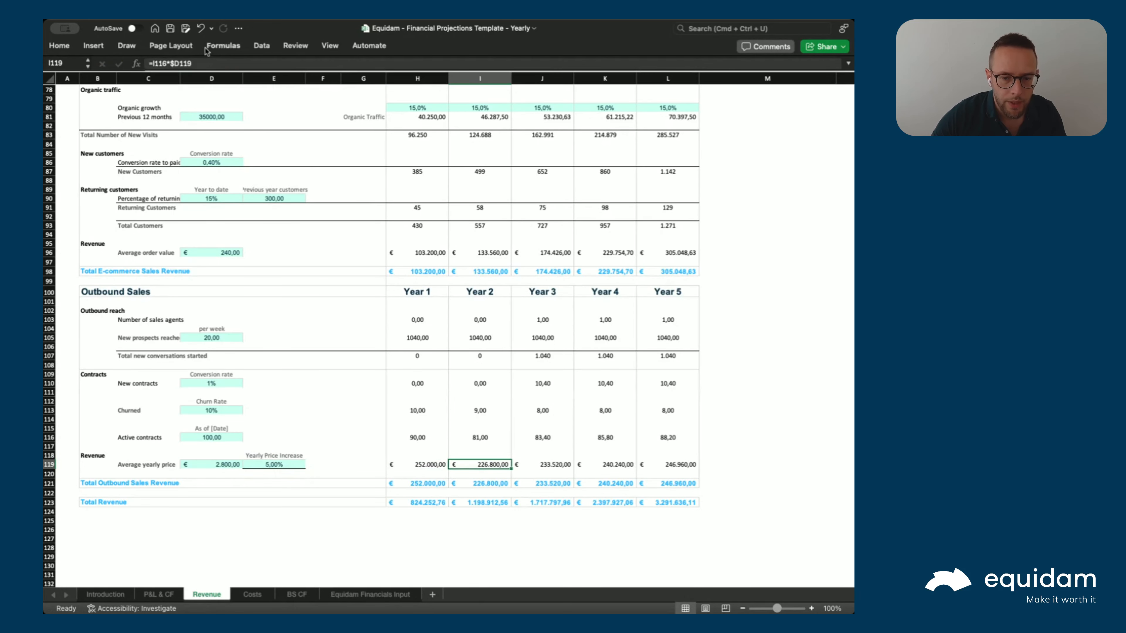
{"action": "left_click", "coordinate": [207, 63]}
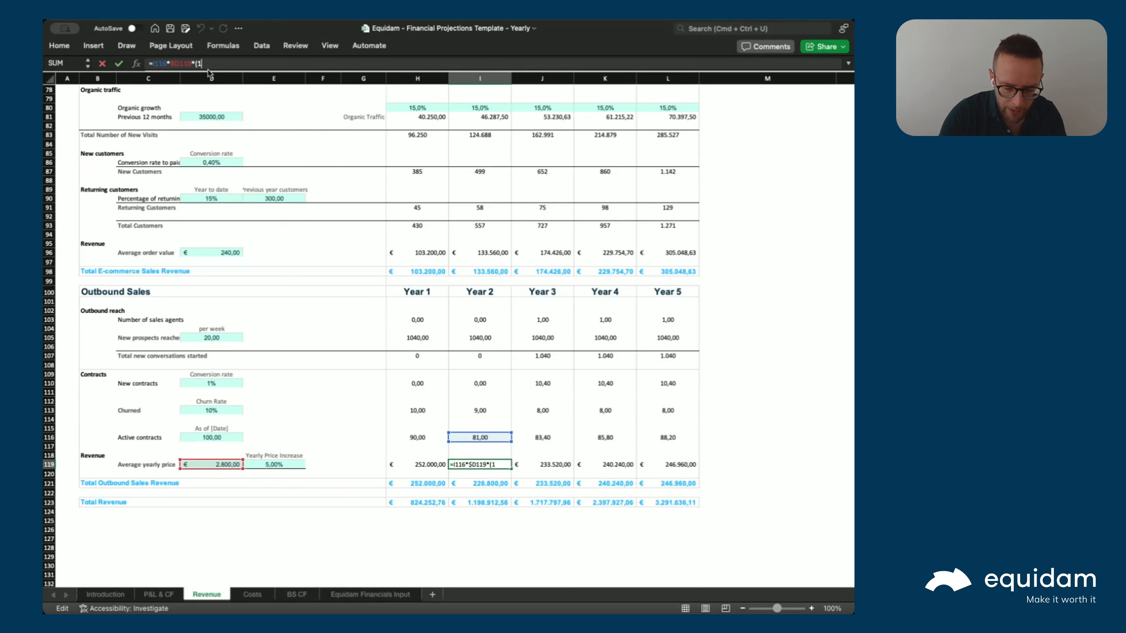
{"action": "type", "text": "*(1+"}
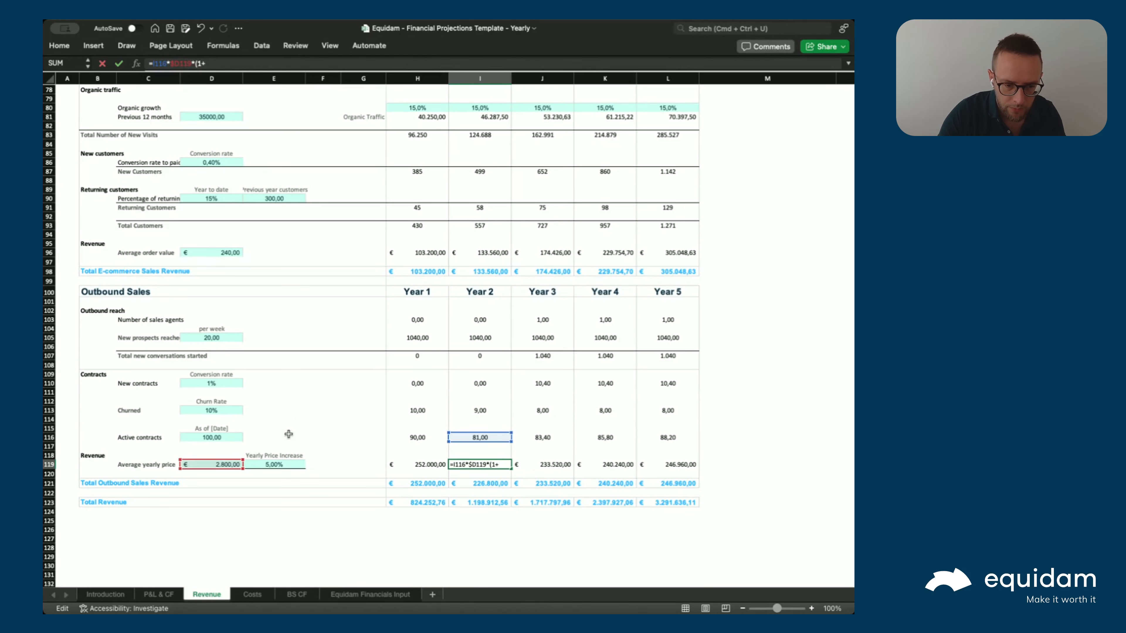
{"action": "left_click", "coordinate": [273, 464]}
{"action": "left_click", "coordinate": [204, 63]}
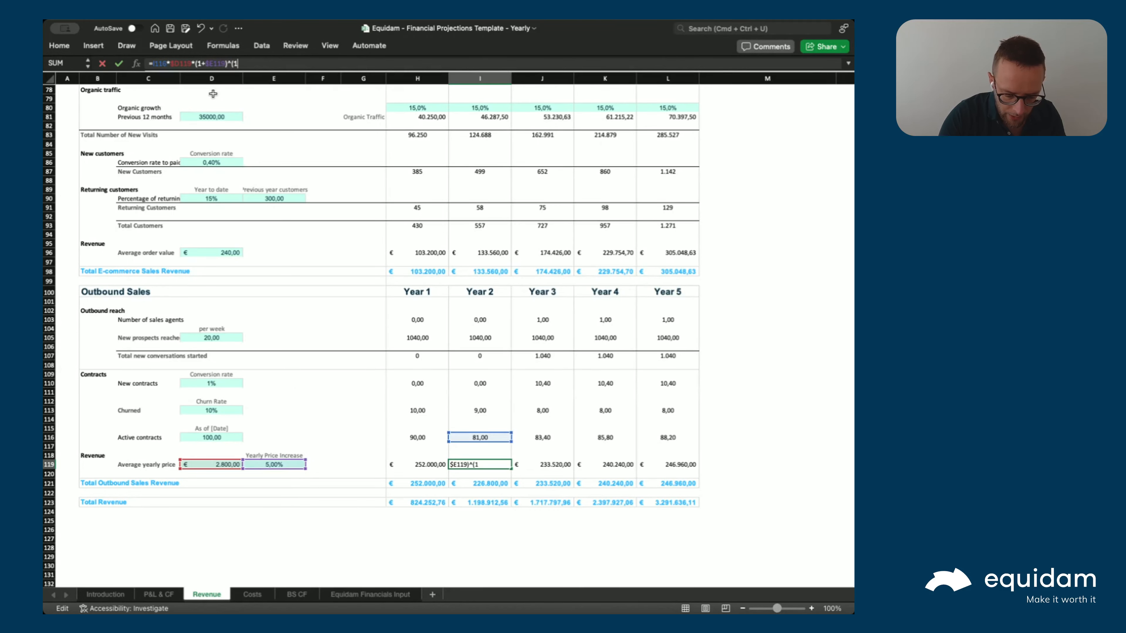
{"action": "scroll", "coordinate": [487, 262], "scroll_direction": "up", "scroll_amount": 10}
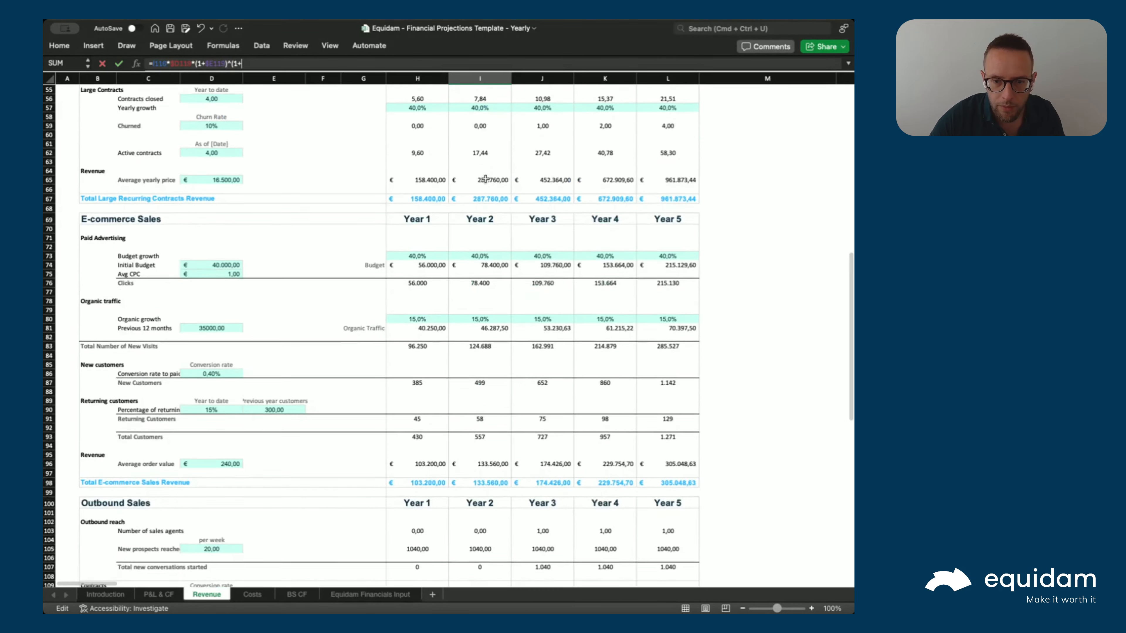
{"action": "scroll", "coordinate": [484, 178], "scroll_direction": "up", "scroll_amount": 5}
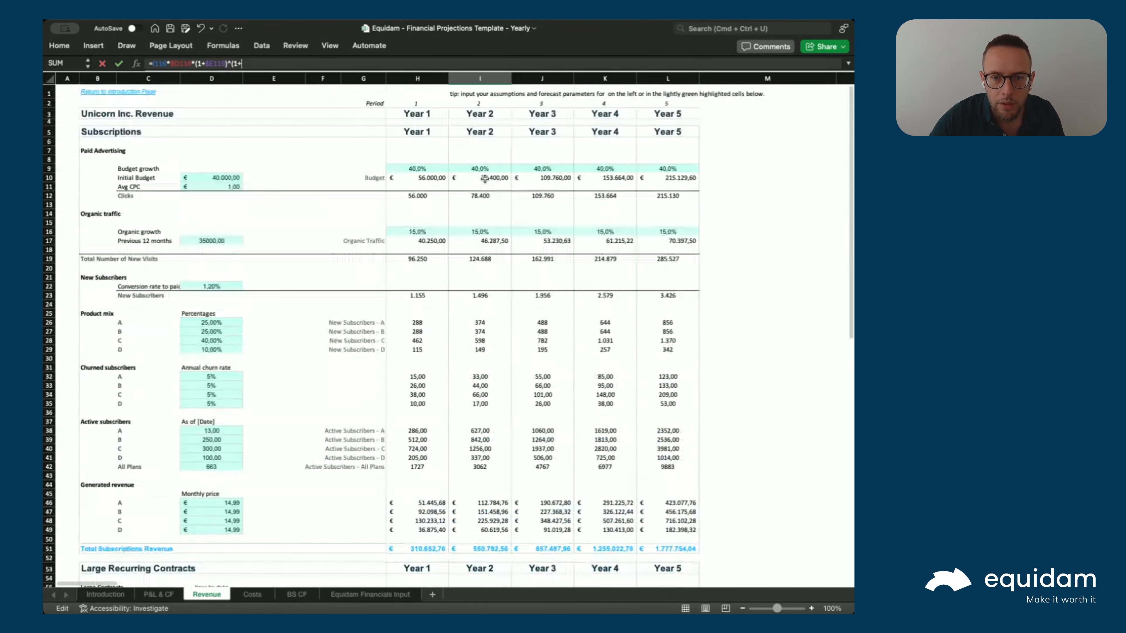
{"action": "left_click", "coordinate": [474, 106]}
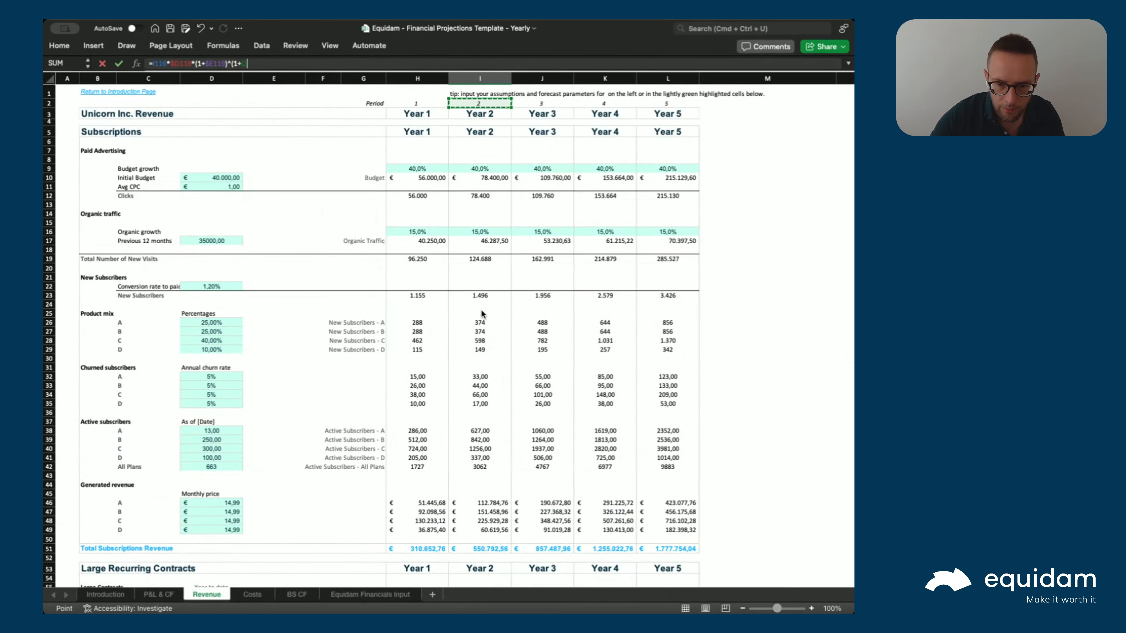
{"action": "key", "text": "Return"}
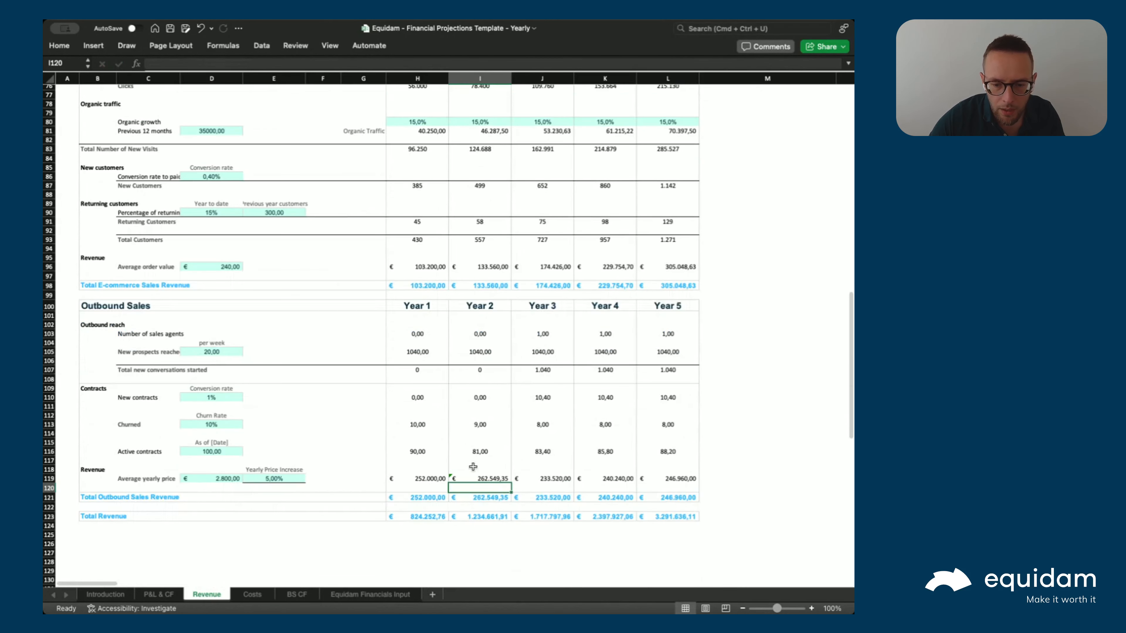
Fill the Year 2 Outbound Sales revenue formula across Years 3 to 5.
{"action": "left_click", "coordinate": [474, 478]}
{"action": "left_click_drag", "start_coordinate": [511, 483], "coordinate": [672, 486]}
{"action": "left_click", "coordinate": [647, 469]}
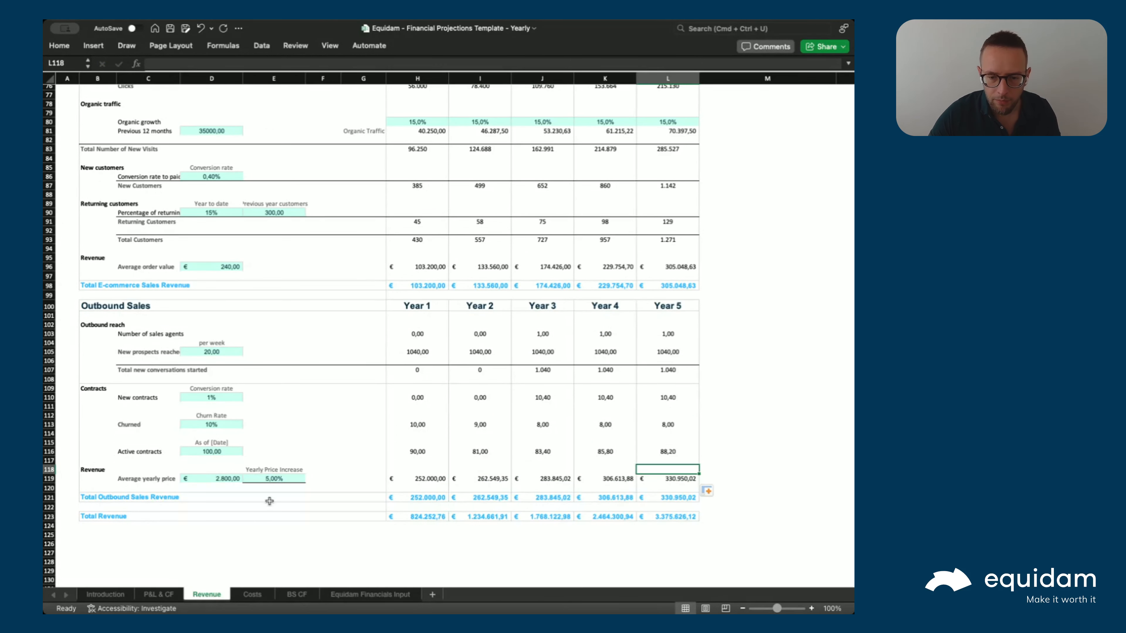
Change the exponent in I119 to the period only, making the formula =I116*$D119*(1+$E119)^(I2).
{"action": "left_click", "coordinate": [261, 479]}
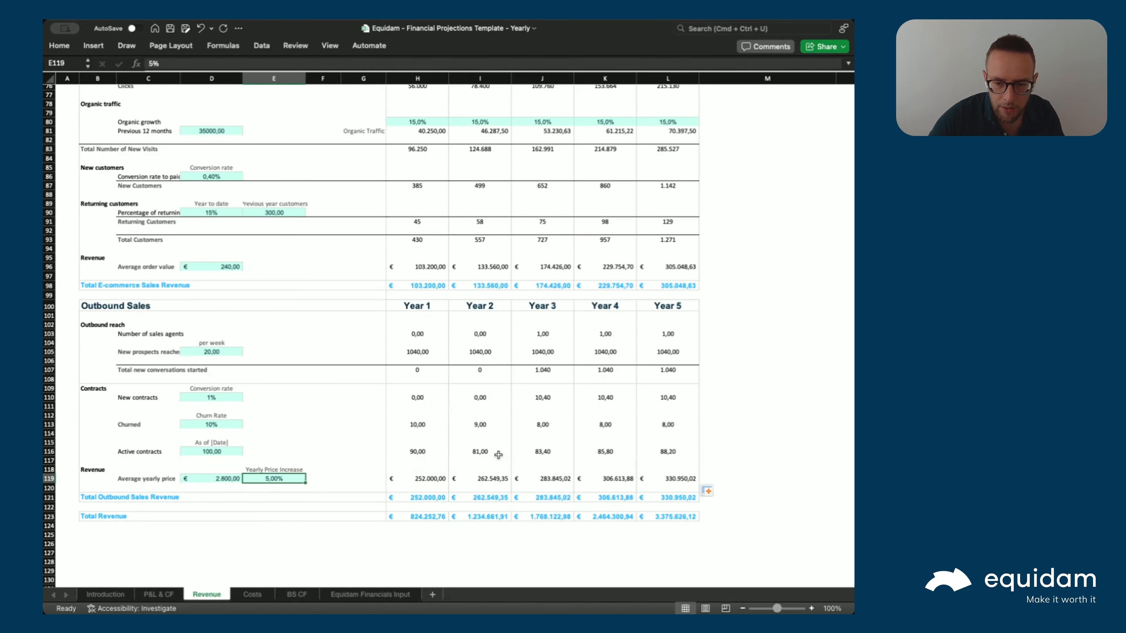
{"action": "left_click", "coordinate": [494, 476]}
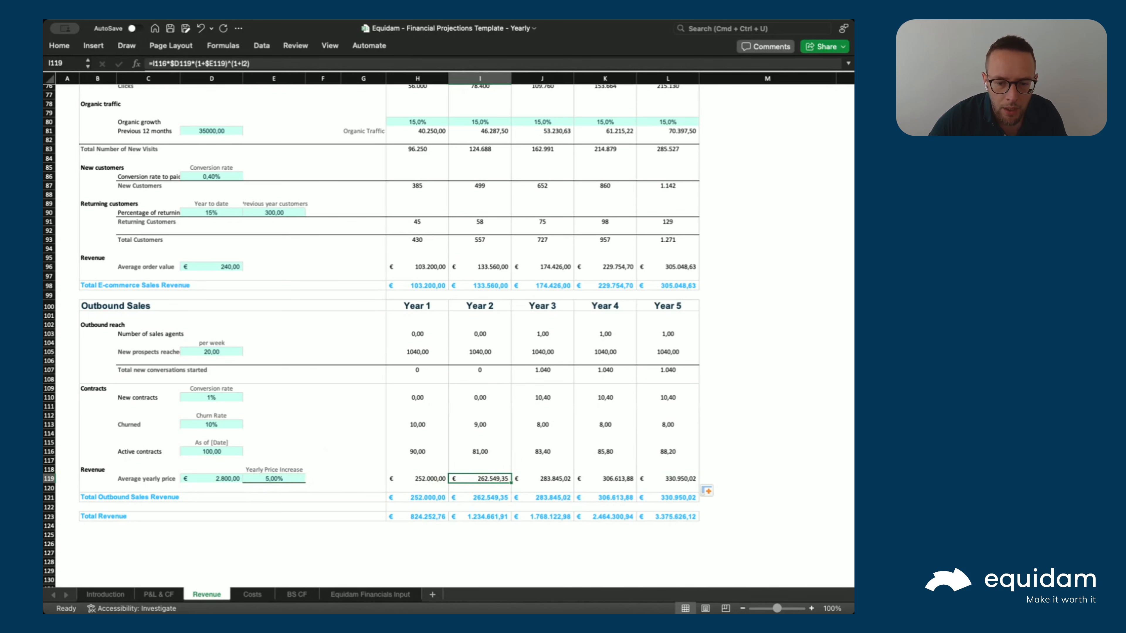
{"action": "left_click", "coordinate": [250, 63]}
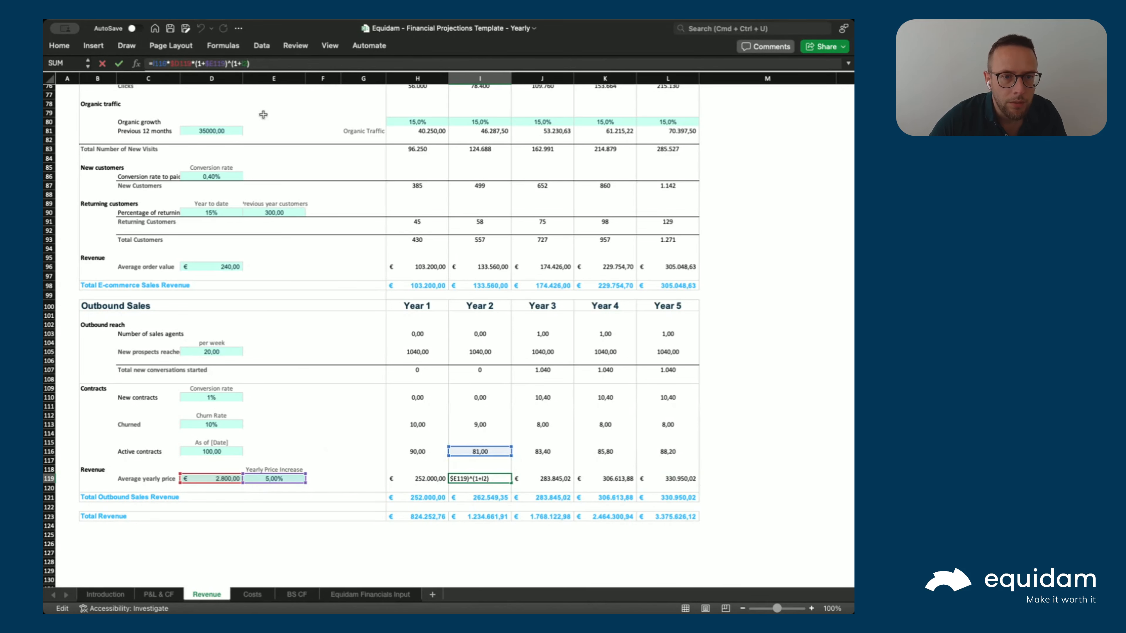
{"action": "key", "text": "BackSpace"}
{"action": "key", "text": "BackSpace"}
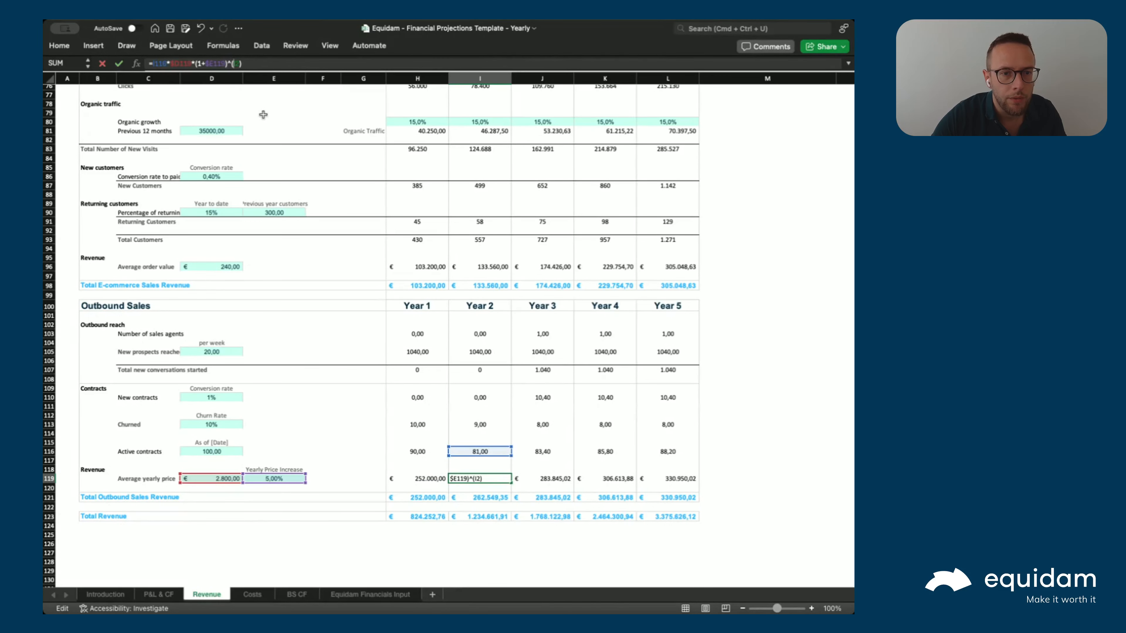
{"action": "key", "text": "Return"}
Copy the corrected Year 2 revenue formula from I119 across the following years of row 119.
{"action": "key", "text": "super+c"}
{"action": "key", "text": "shift+Right"}
{"action": "key", "text": "shift+Right"}
{"action": "key", "text": "shift+Right"}
{"action": "key", "text": "shift+Right"}
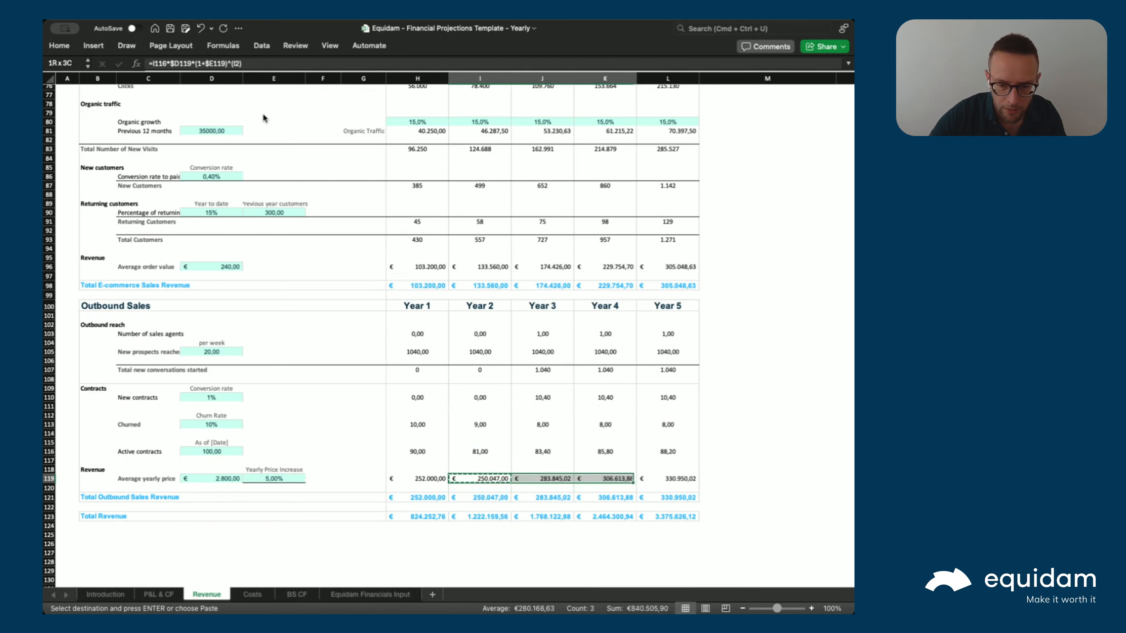
{"action": "key", "text": "super+v"}
Clear the surplus formula in M119 by pasting the empty cell M118 over it.
{"action": "key", "text": "super+Right"}
{"action": "key", "text": "Up"}
{"action": "key", "text": "super+c"}
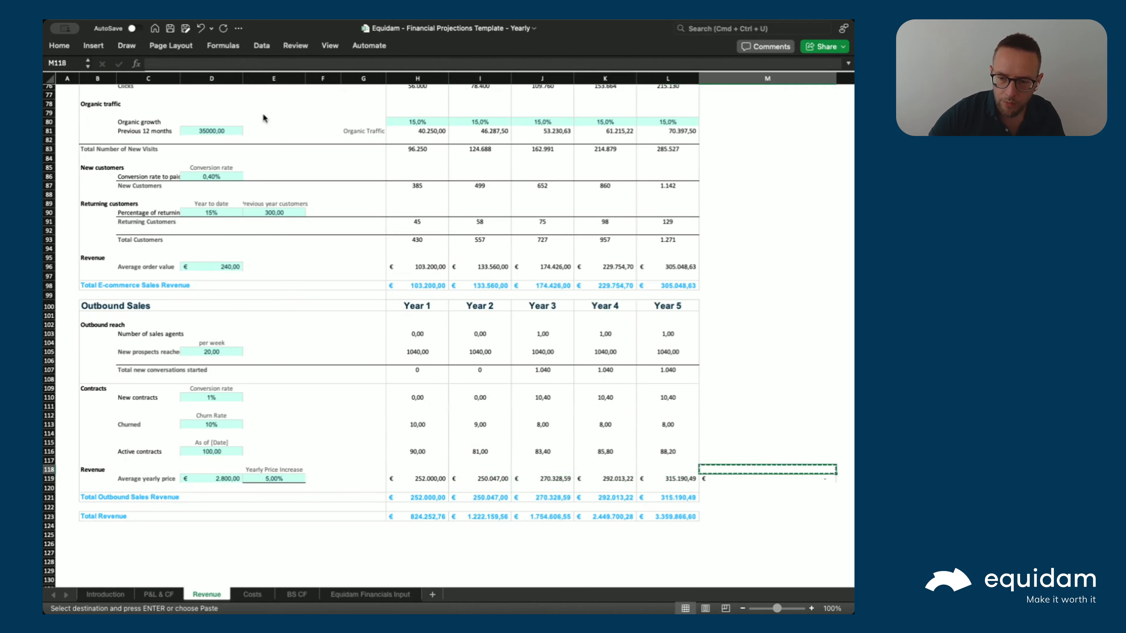
{"action": "key", "text": "Down"}
{"action": "key", "text": "super+v"}
{"action": "key", "text": "Escape"}
{"action": "key", "text": "Down"}
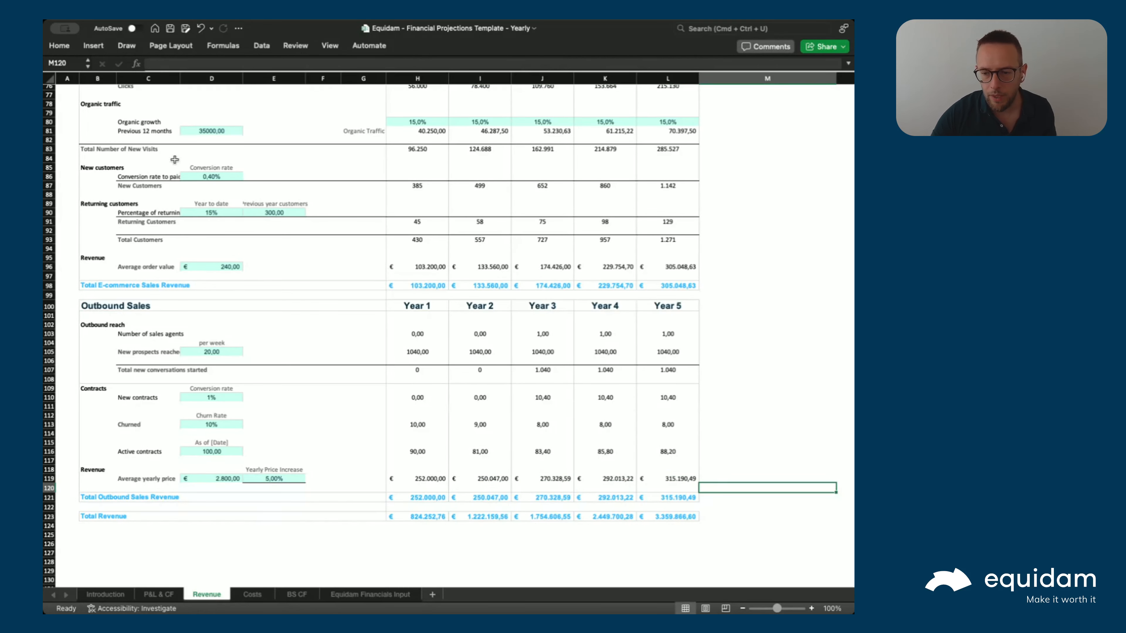
{"action": "left_click", "coordinate": [246, 555]}
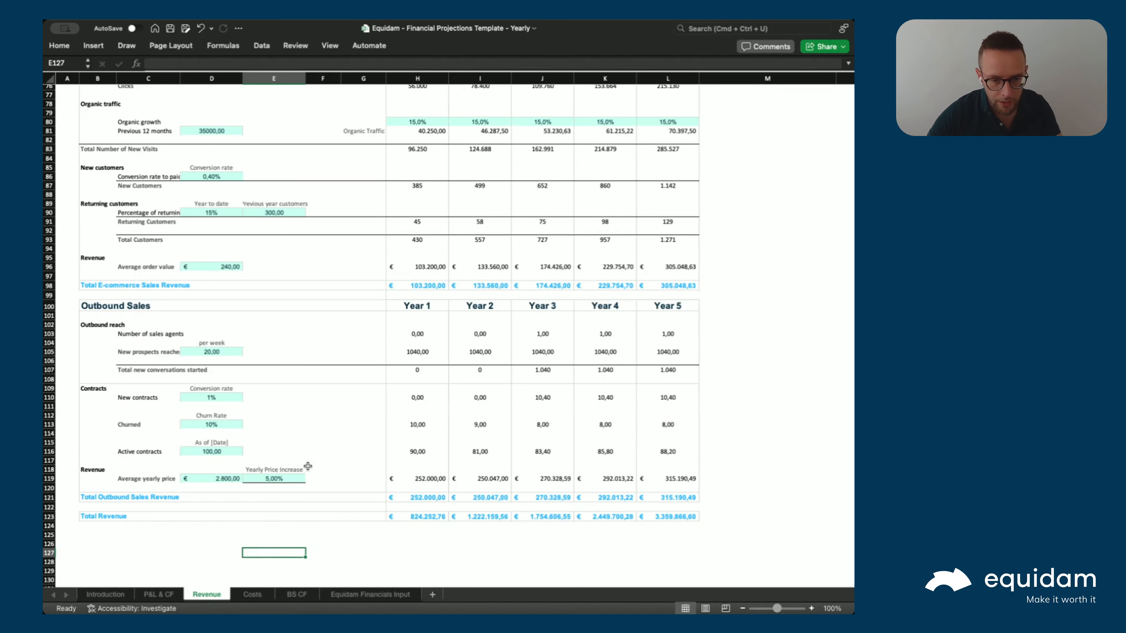
Open the Costs sheet and examine the CEO inputs and yearly values under Wage and Related, Executives.
{"action": "left_click", "coordinate": [252, 594]}
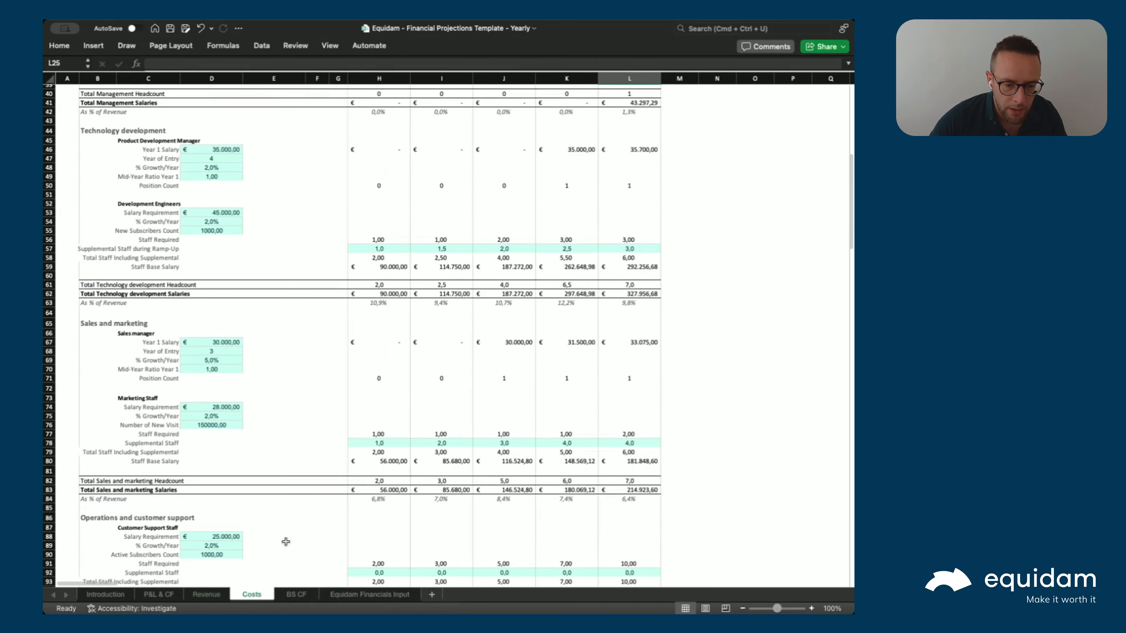
{"action": "scroll", "coordinate": [274, 391], "scroll_direction": "up", "scroll_amount": 10}
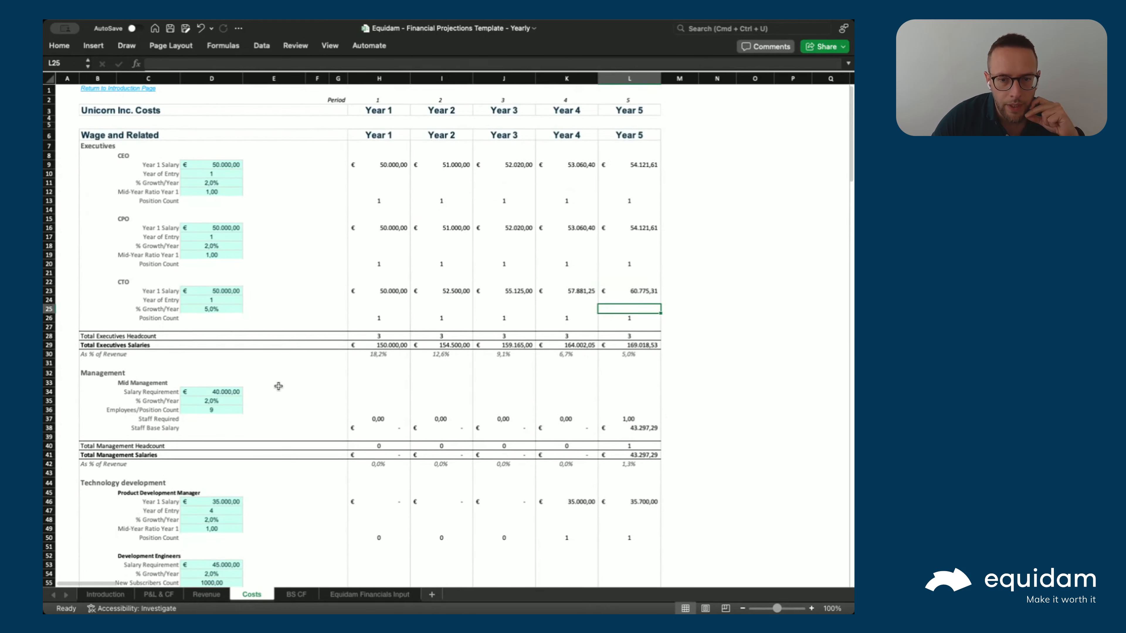
{"action": "left_click", "coordinate": [97, 138]}
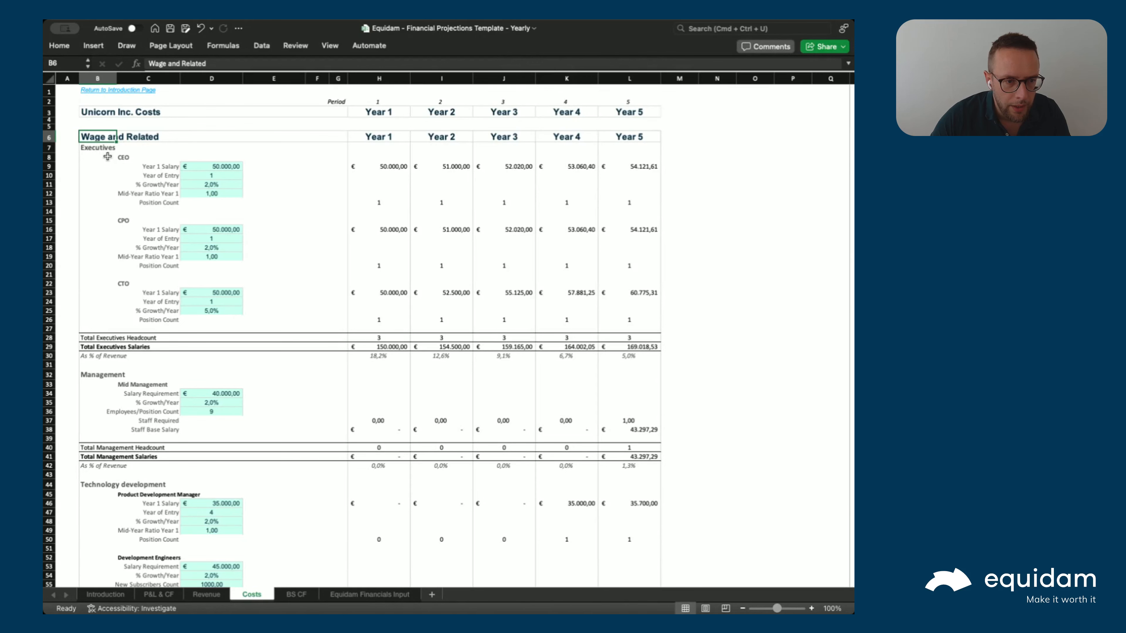
{"action": "left_click", "coordinate": [118, 157]}
{"action": "key", "text": "Right"}
{"action": "key", "text": "Down"}
{"action": "key", "text": "Down"}
{"action": "key", "text": "Down"}
{"action": "key", "text": "Down"}
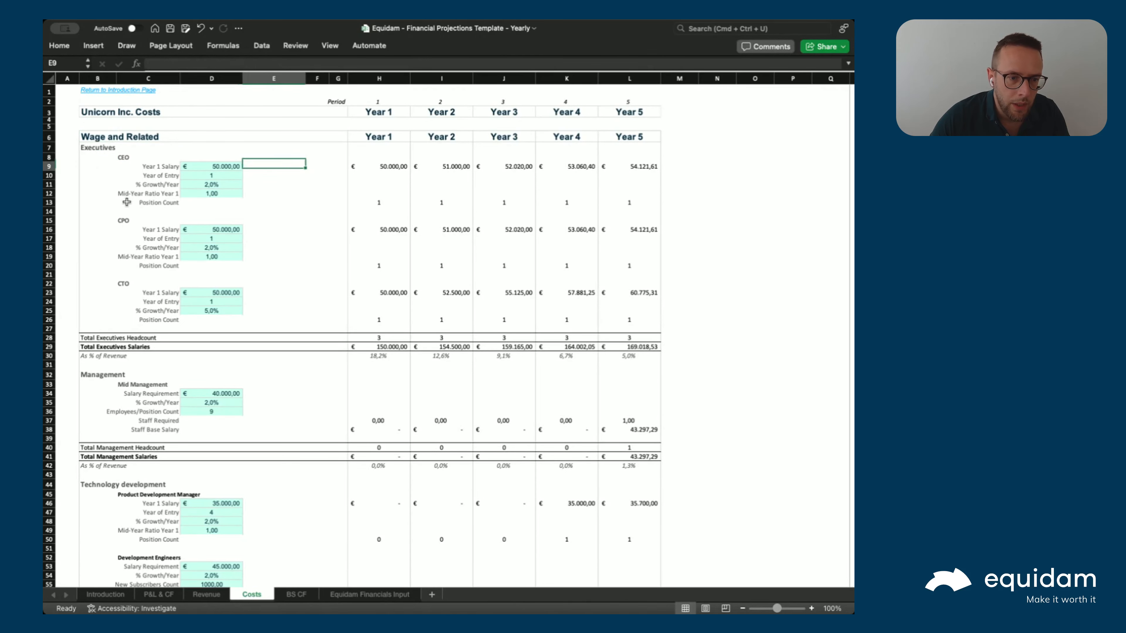
{"action": "left_click", "coordinate": [378, 185]}
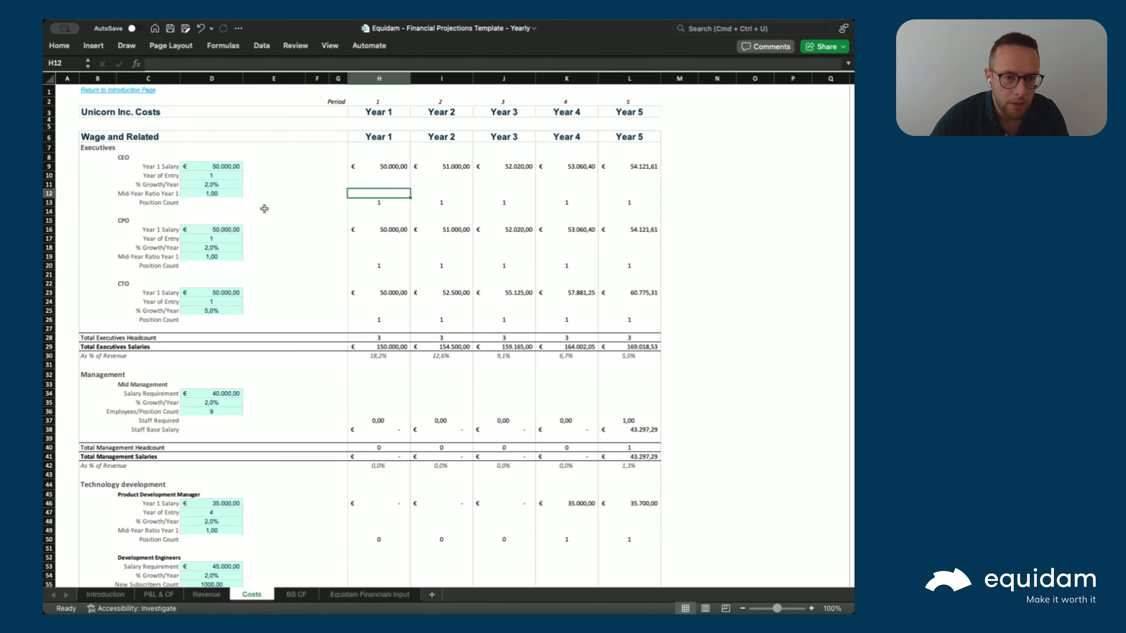
{"action": "left_click", "coordinate": [263, 209]}
Set the CPO's Year of Entry to 3 in D17.
{"action": "left_click", "coordinate": [214, 240]}
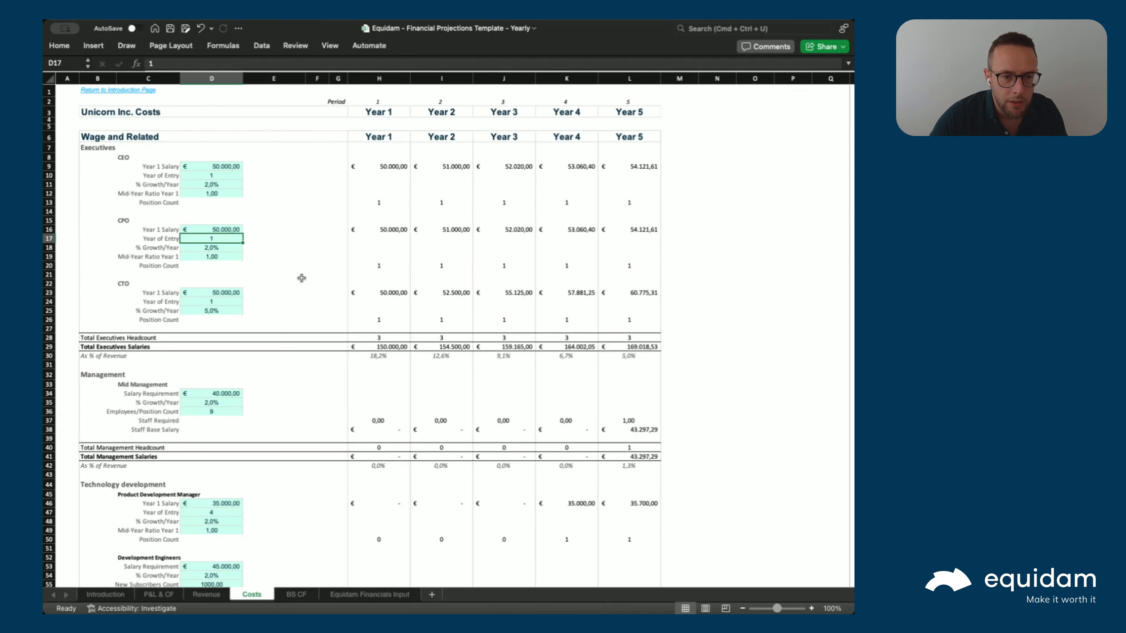
{"action": "type", "text": "3"}
{"action": "key", "text": "Return"}
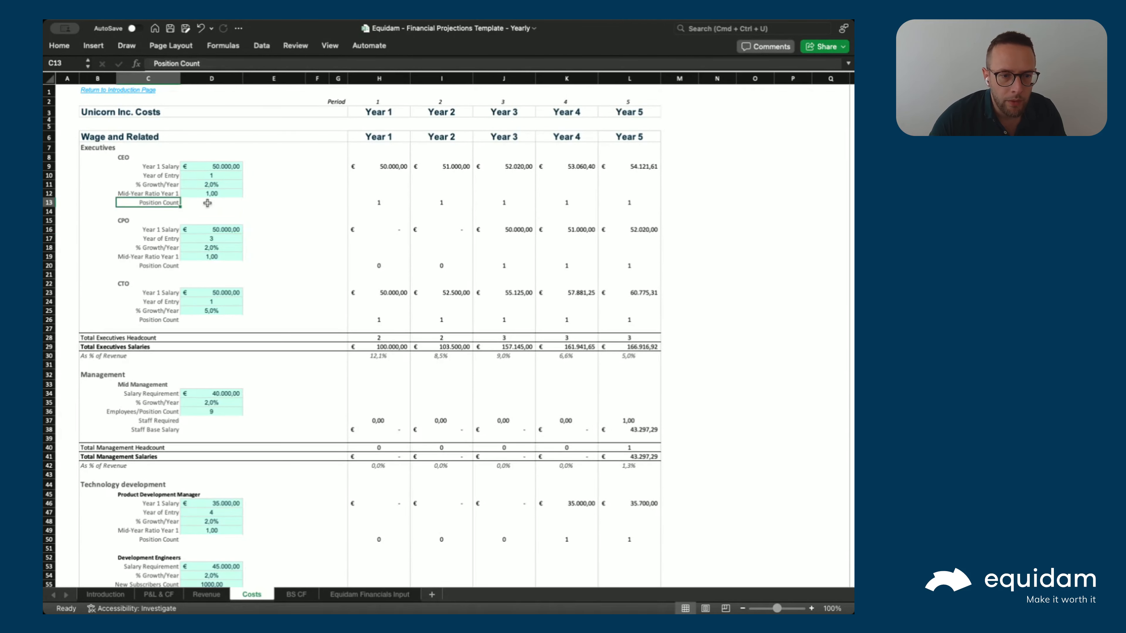
Try deleting the CEO's Year of Entry row to inspect the effect on the Year 1 formulas, and undo the deletion.
{"action": "left_click", "coordinate": [216, 205]}
{"action": "left_click", "coordinate": [213, 177]}
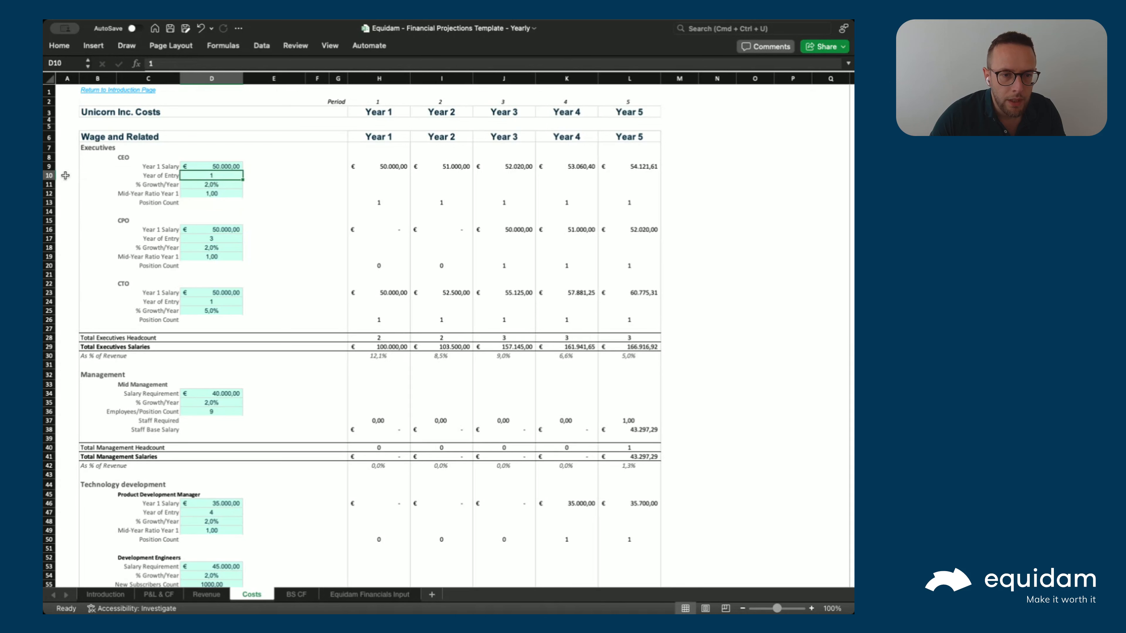
{"action": "left_click", "coordinate": [48, 175]}
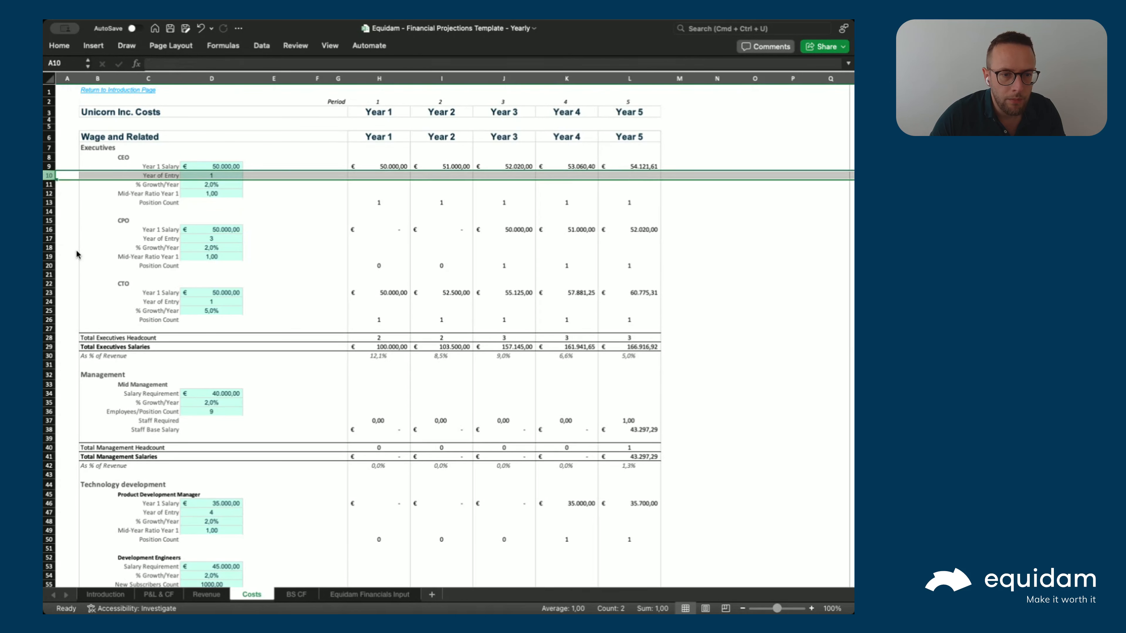
{"action": "key", "text": "super+minus"}
{"action": "left_click", "coordinate": [367, 195]}
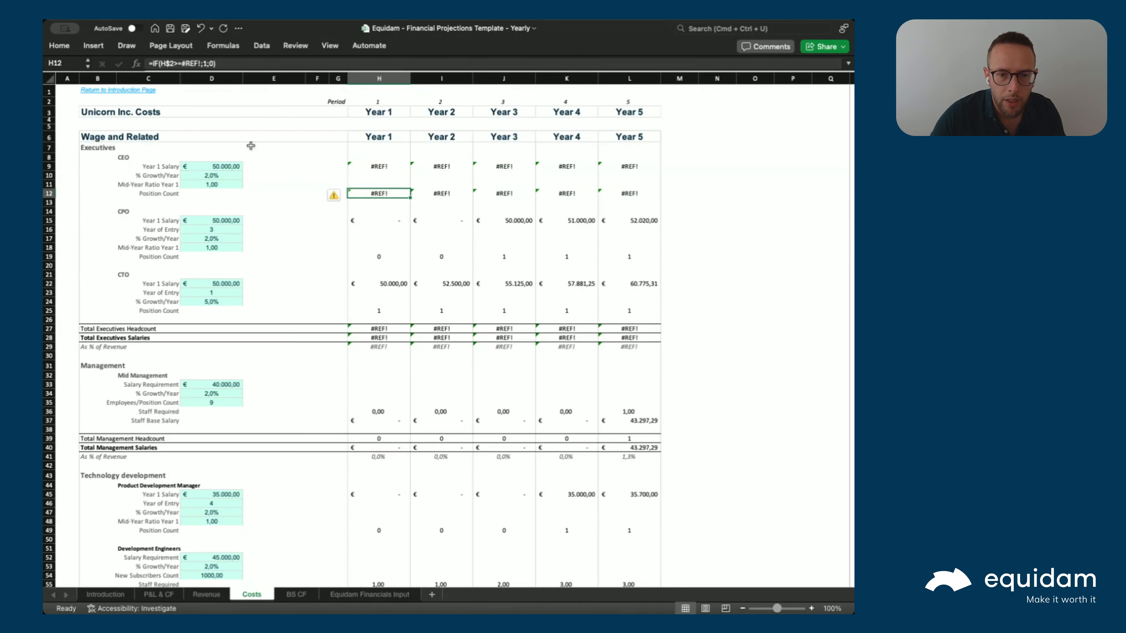
{"action": "left_click", "coordinate": [363, 164]}
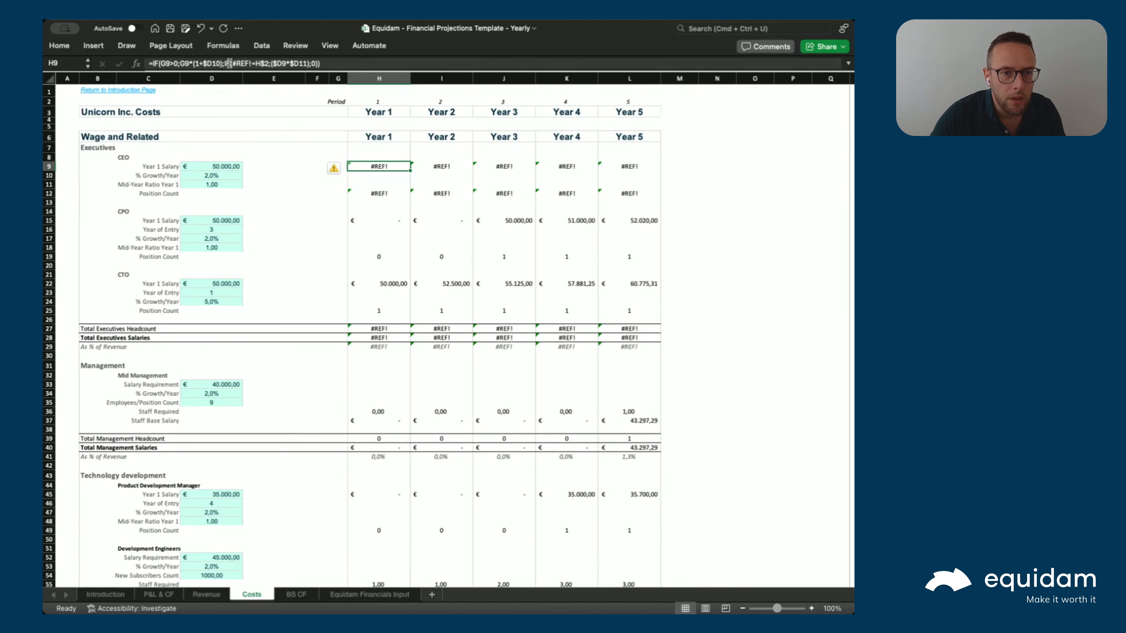
{"action": "key", "text": "super+z"}
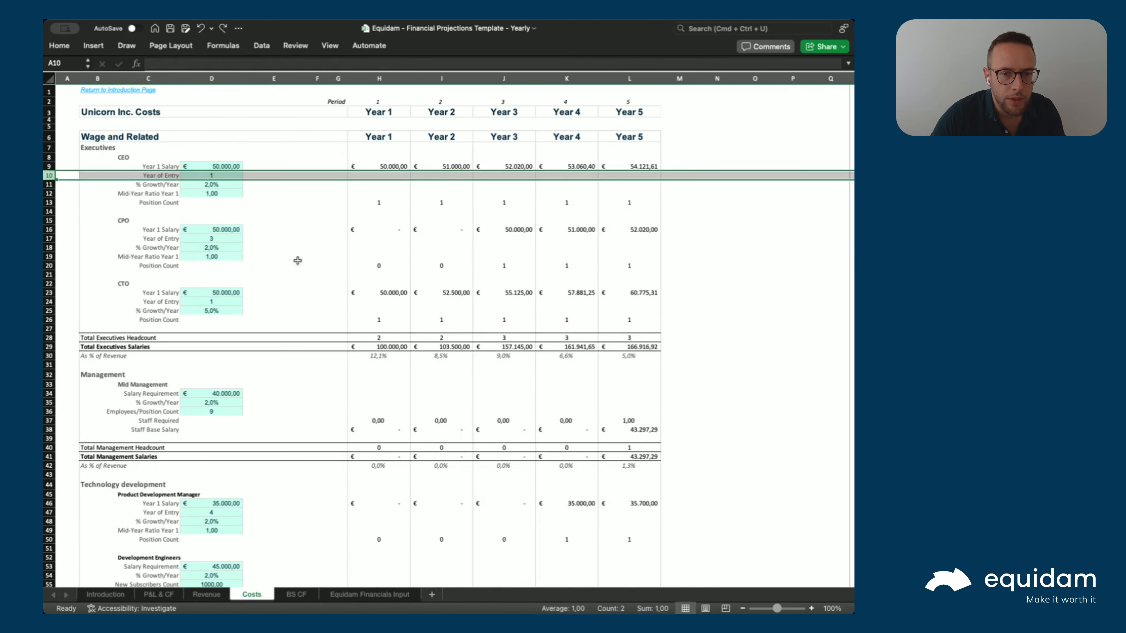
Examine the Mid Management inputs under Management, and the Product Development Manager and Development Engineers blocks under Technology development.
{"action": "left_click", "coordinate": [301, 254]}
{"action": "scroll", "coordinate": [301, 298], "scroll_direction": "down", "scroll_amount": 4}
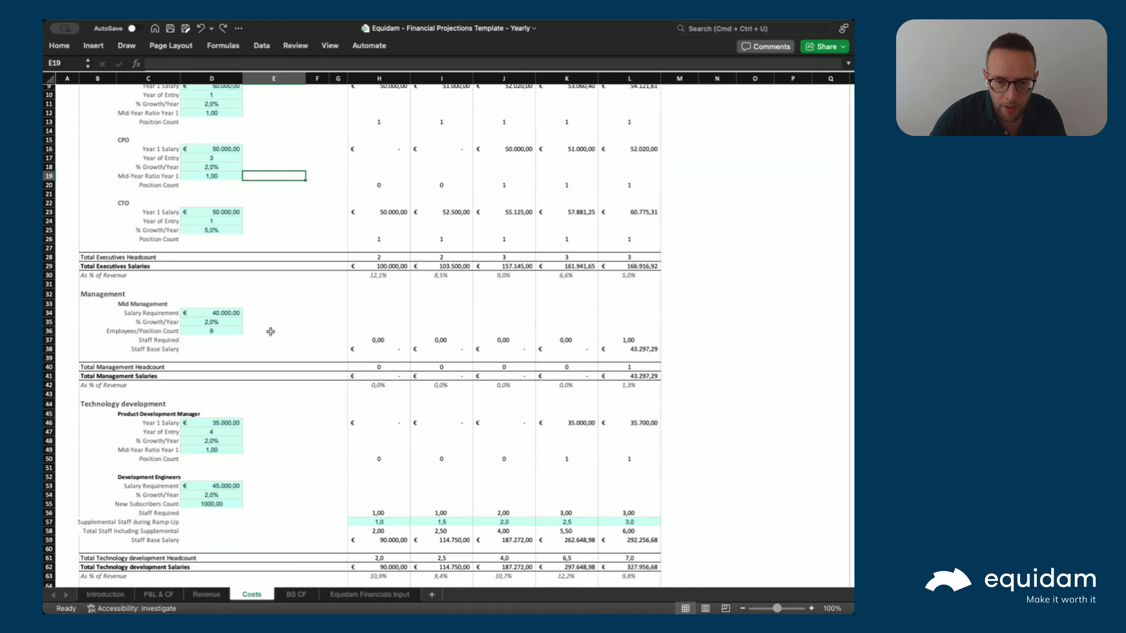
{"action": "left_click", "coordinate": [230, 331]}
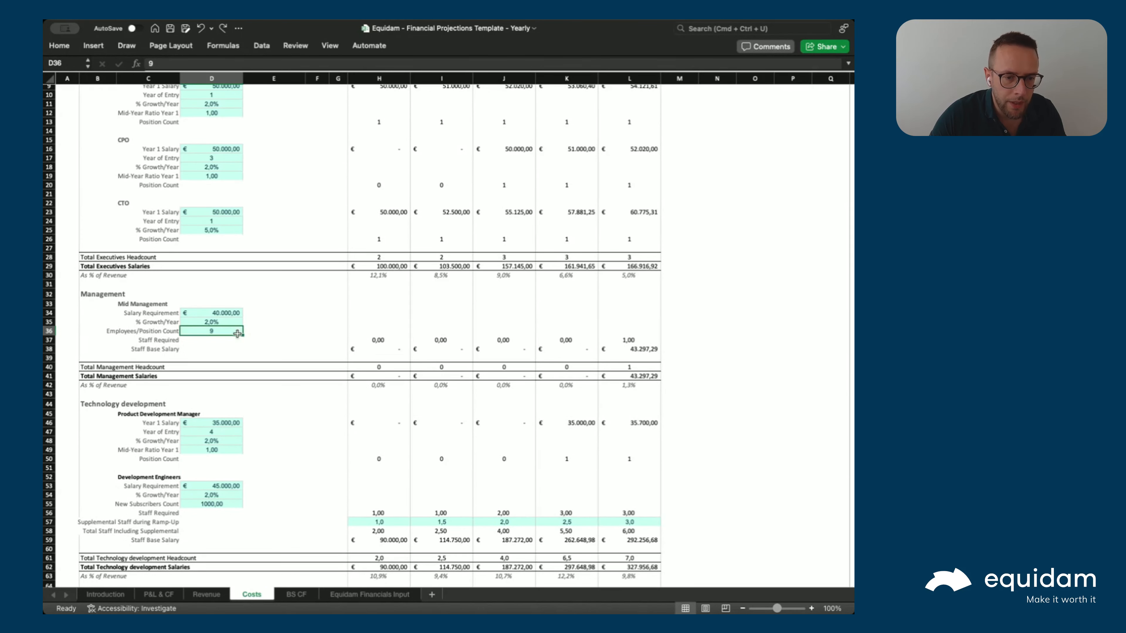
{"action": "scroll", "coordinate": [282, 345], "scroll_direction": "down", "scroll_amount": 4}
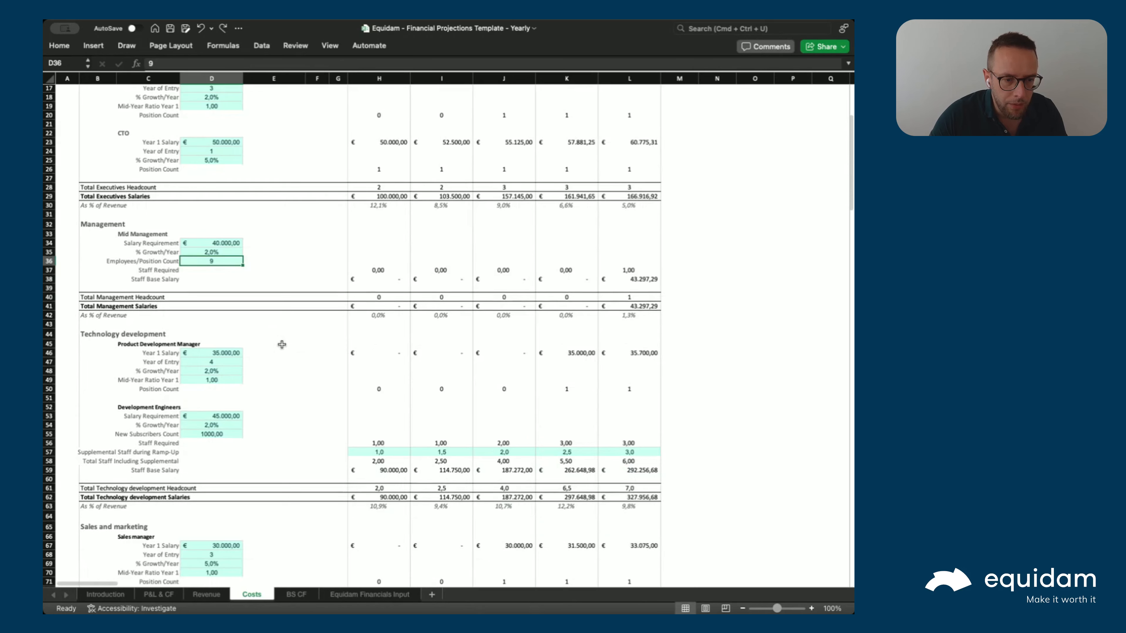
{"action": "scroll", "coordinate": [282, 345], "scroll_direction": "down", "scroll_amount": 2}
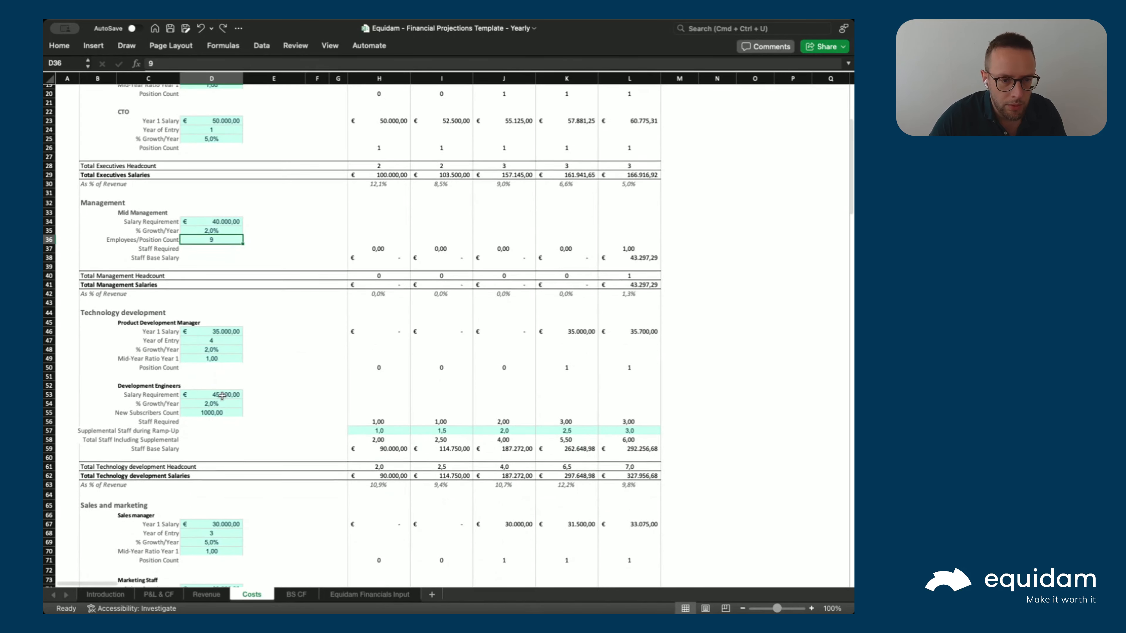
{"action": "scroll", "coordinate": [222, 395], "scroll_direction": "down", "scroll_amount": 2}
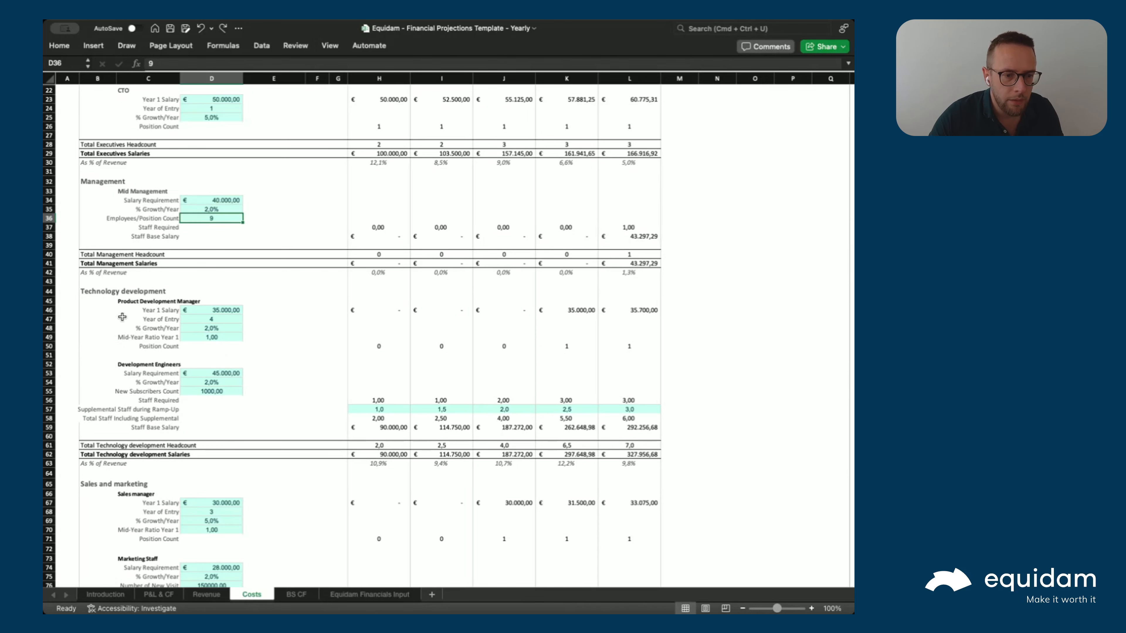
{"action": "scroll", "coordinate": [156, 364], "scroll_direction": "down", "scroll_amount": 5}
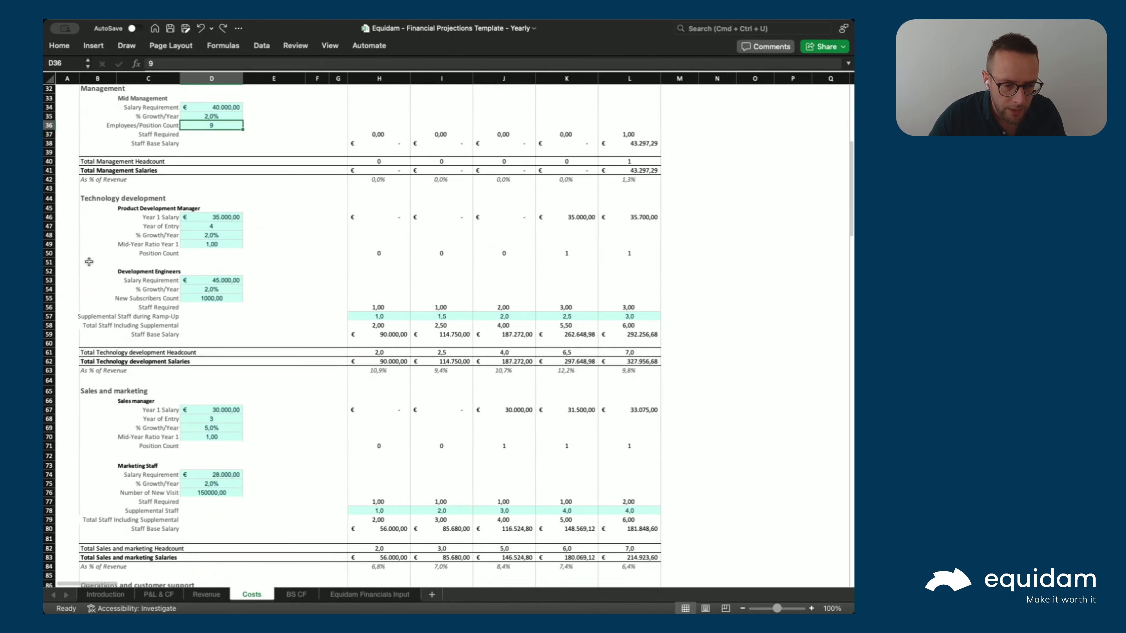
{"action": "left_click_drag", "start_coordinate": [50, 208], "coordinate": [52, 237]}
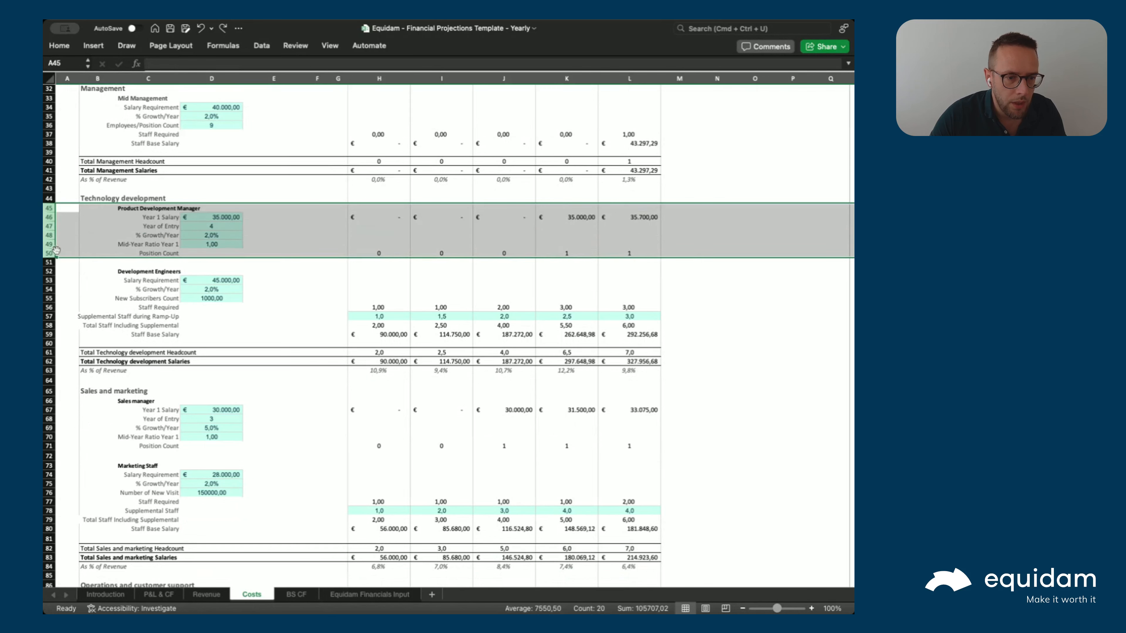
{"action": "left_click", "coordinate": [148, 271]}
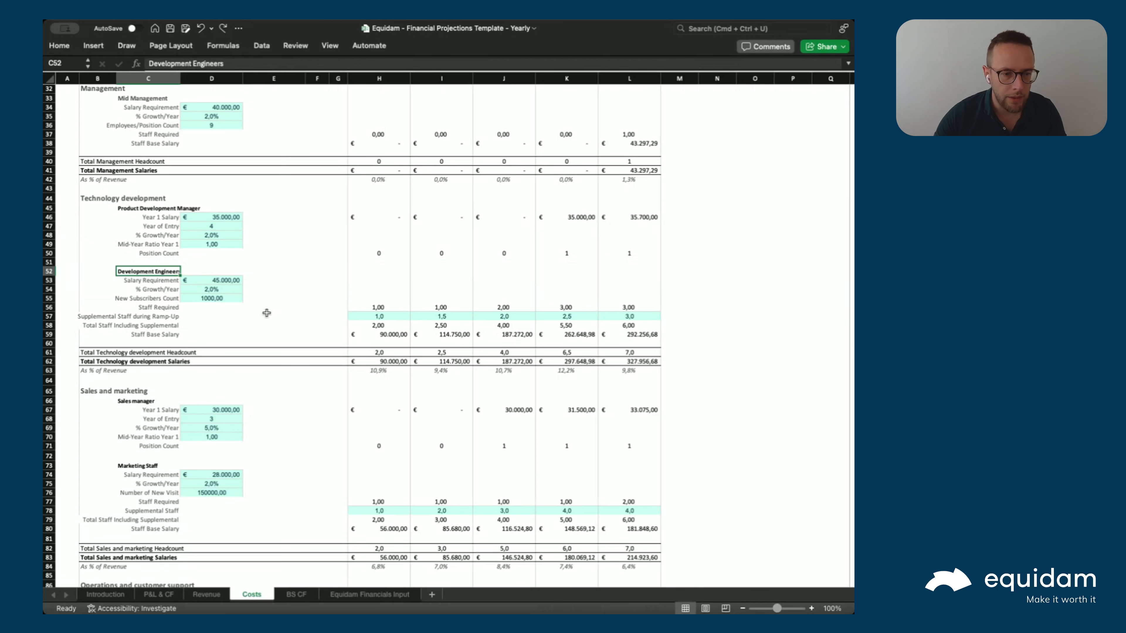
Insert a copy of the Development Engineers rows 52 to 60 above Total Technology development Headcount, and title it Frontend Engineers.
{"action": "left_click_drag", "start_coordinate": [50, 267], "coordinate": [54, 324]}
{"action": "key", "text": "super+z"}
{"action": "left_click_drag", "start_coordinate": [49, 268], "coordinate": [51, 346]}
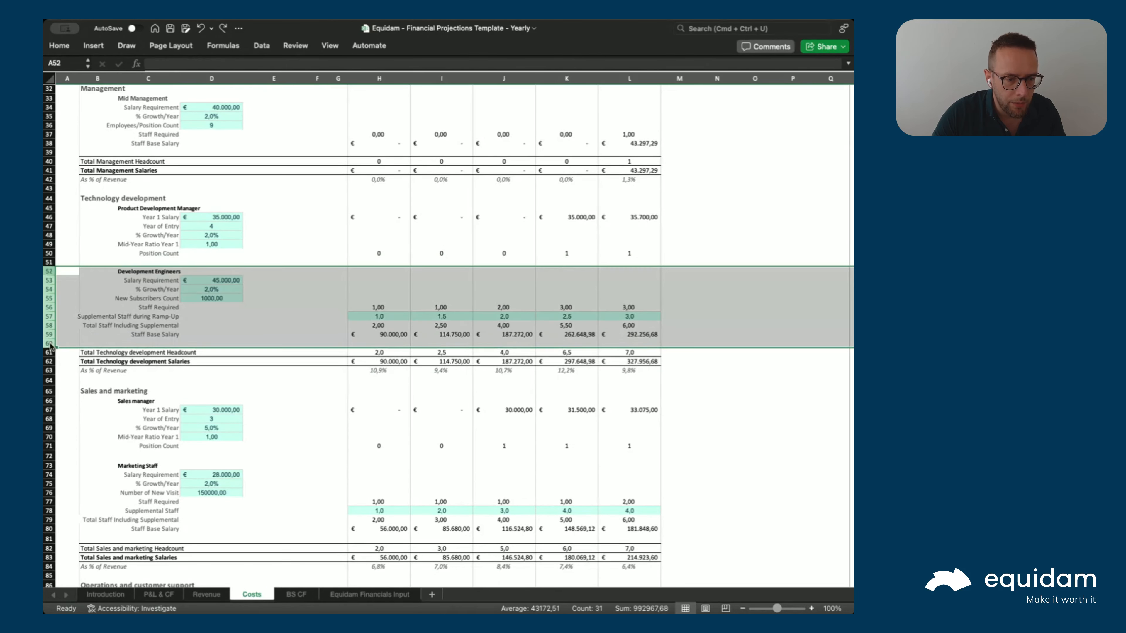
{"action": "key", "text": "super+c"}
{"action": "left_click", "coordinate": [49, 353]}
{"action": "right_click", "coordinate": [49, 353]}
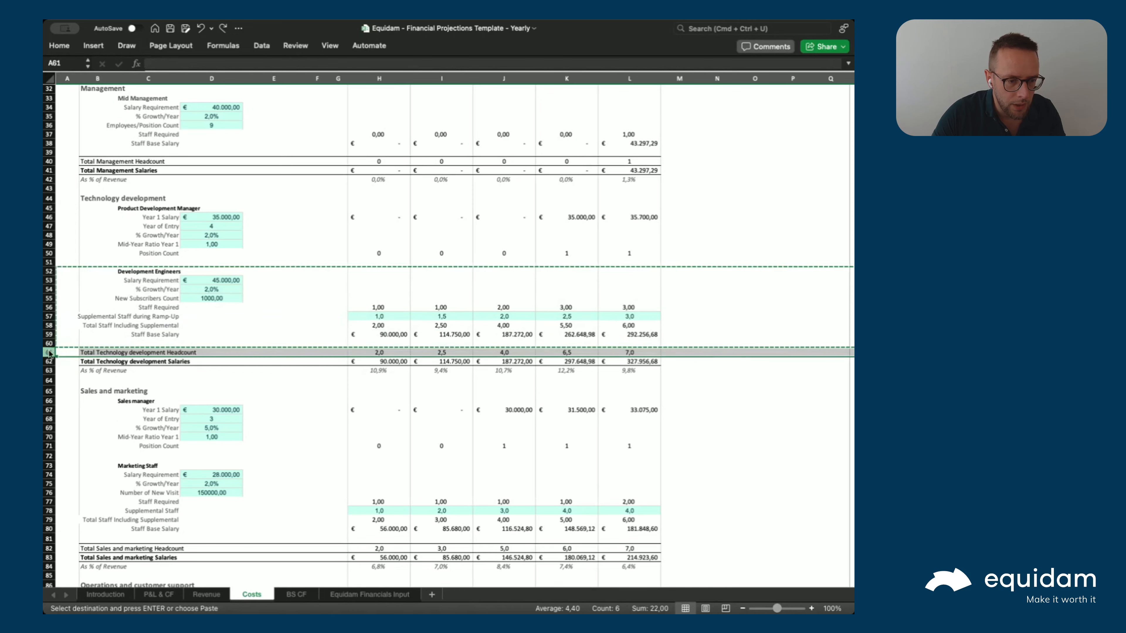
{"action": "left_click", "coordinate": [109, 414]}
{"action": "left_click", "coordinate": [148, 352]}
{"action": "type", "text": "Frontend"}
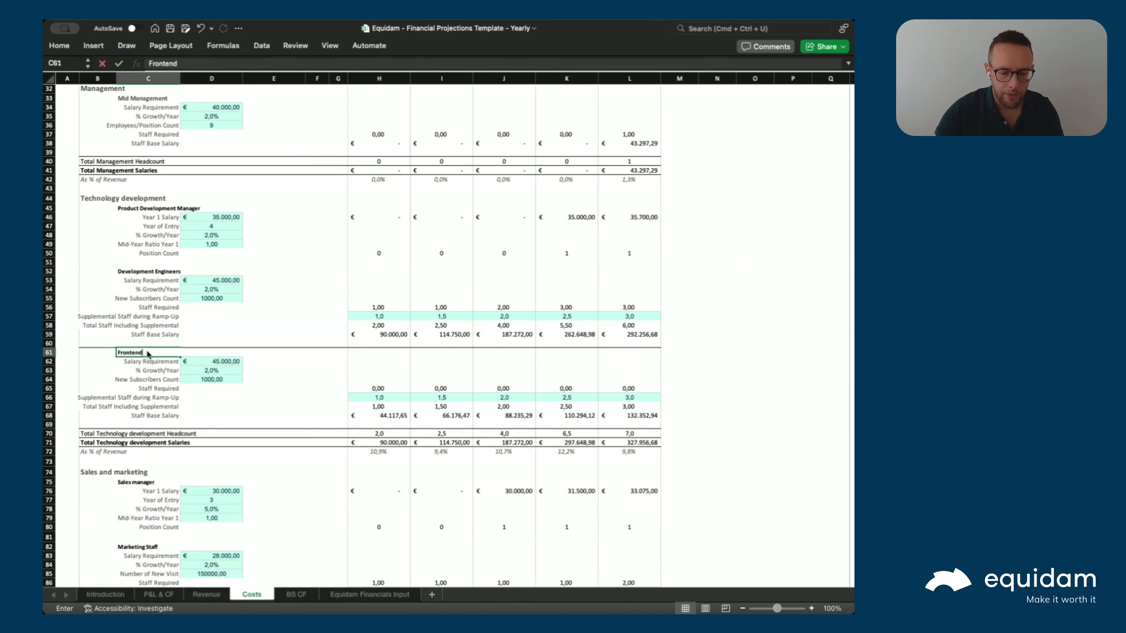
{"action": "type", "text": " Engineers"}
Check the Year 1 formula of Total Technology development Headcount, and undo the Frontend Engineers title and the inserted rows.
{"action": "left_click", "coordinate": [379, 433]}
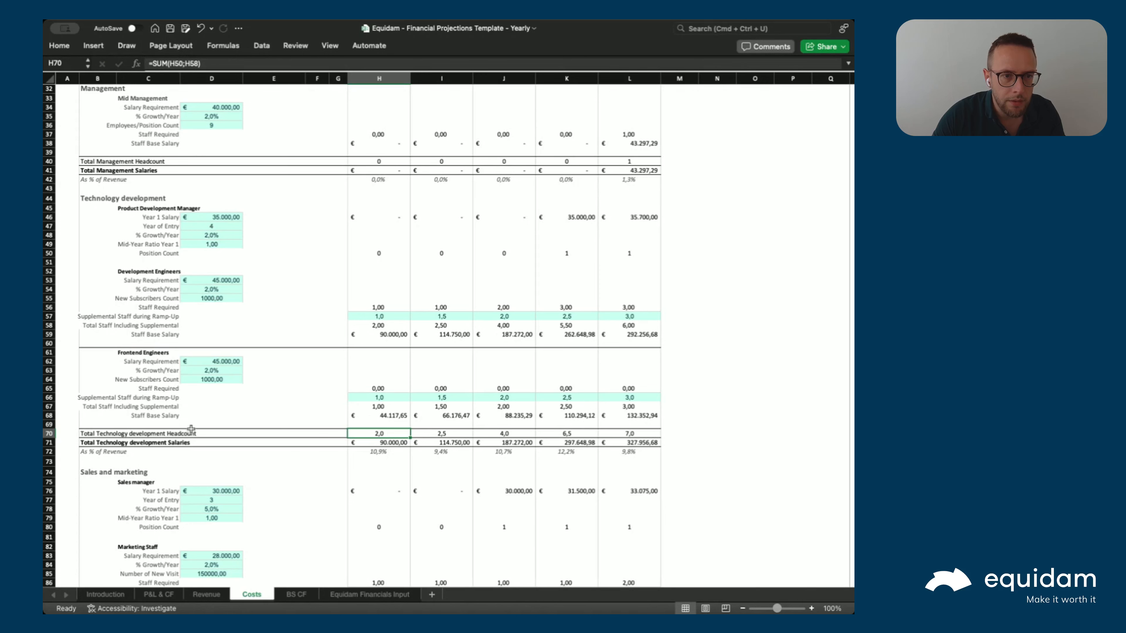
{"action": "key", "text": "super+z"}
{"action": "key", "text": "super+z"}
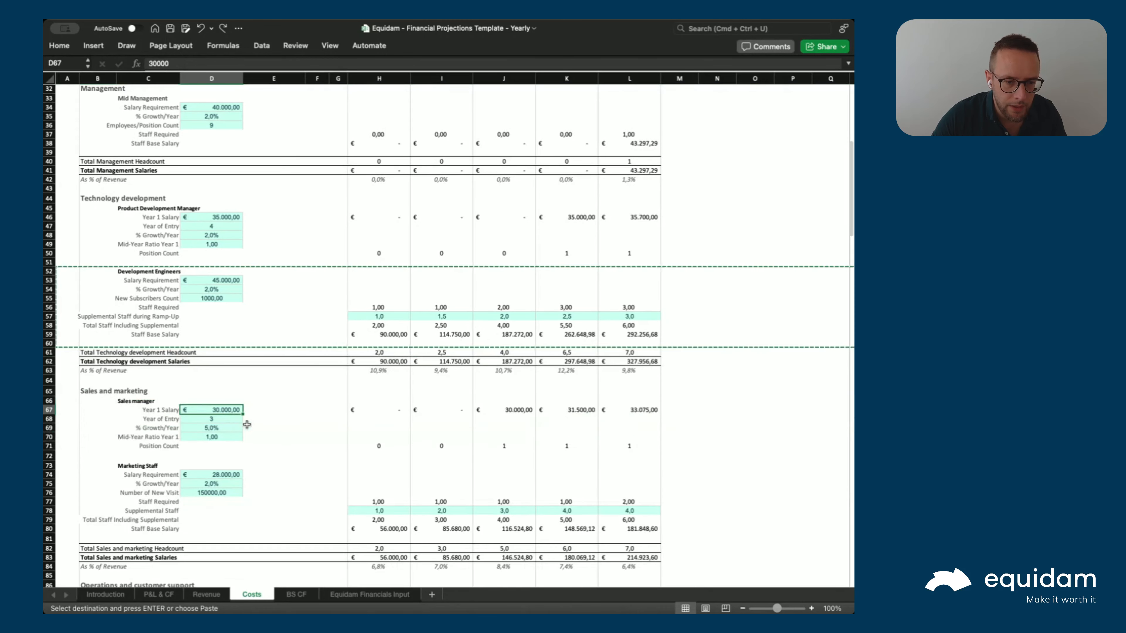
Examine the Sales manager and Marketing Staff blocks, including the Staff Required formula in H77 and its Number of New Visit input.
{"action": "left_click", "coordinate": [265, 439]}
{"action": "scroll", "coordinate": [266, 439], "scroll_direction": "down", "scroll_amount": 3}
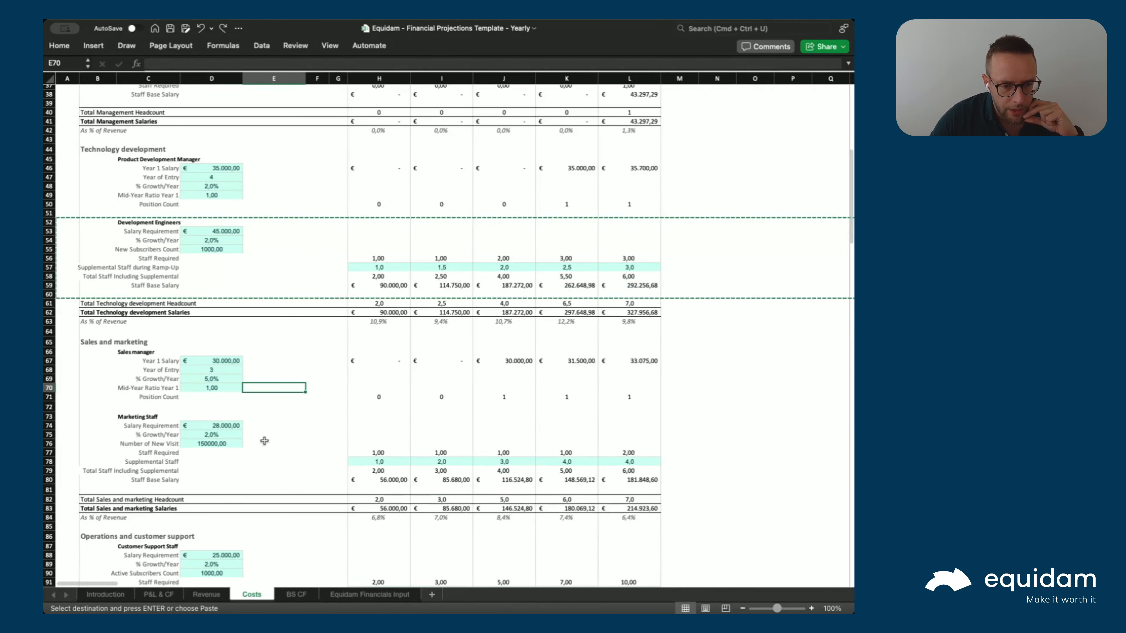
{"action": "left_click", "coordinate": [128, 353]}
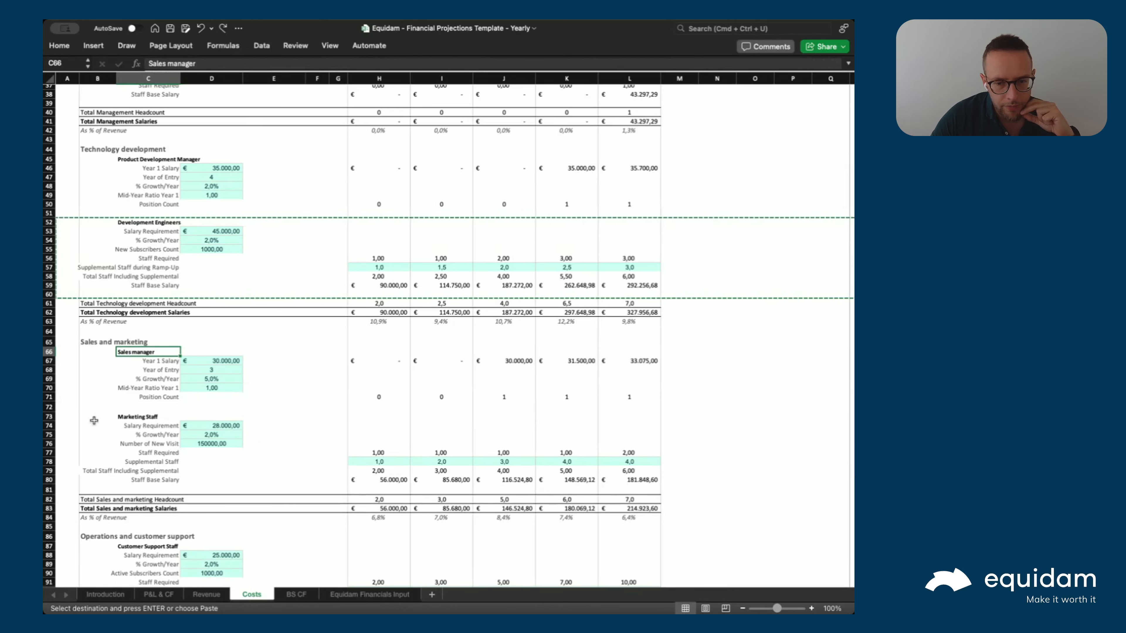
{"action": "key", "text": "super+Down"}
{"action": "key", "text": "super+Down"}
{"action": "scroll", "coordinate": [284, 473], "scroll_direction": "down", "scroll_amount": 2}
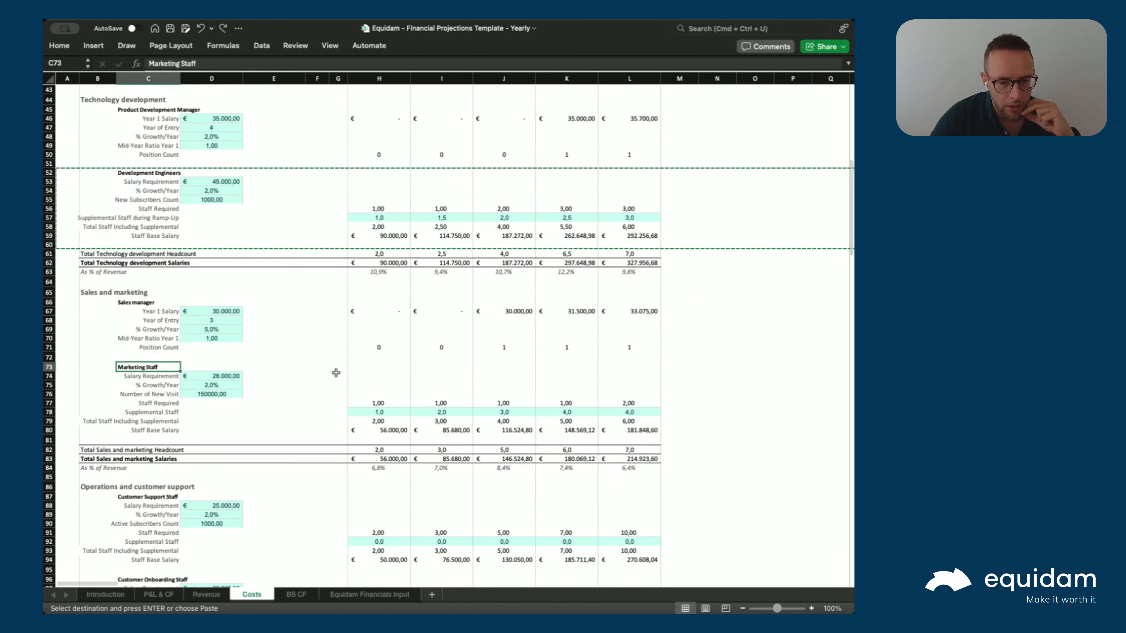
{"action": "left_click", "coordinate": [364, 414]}
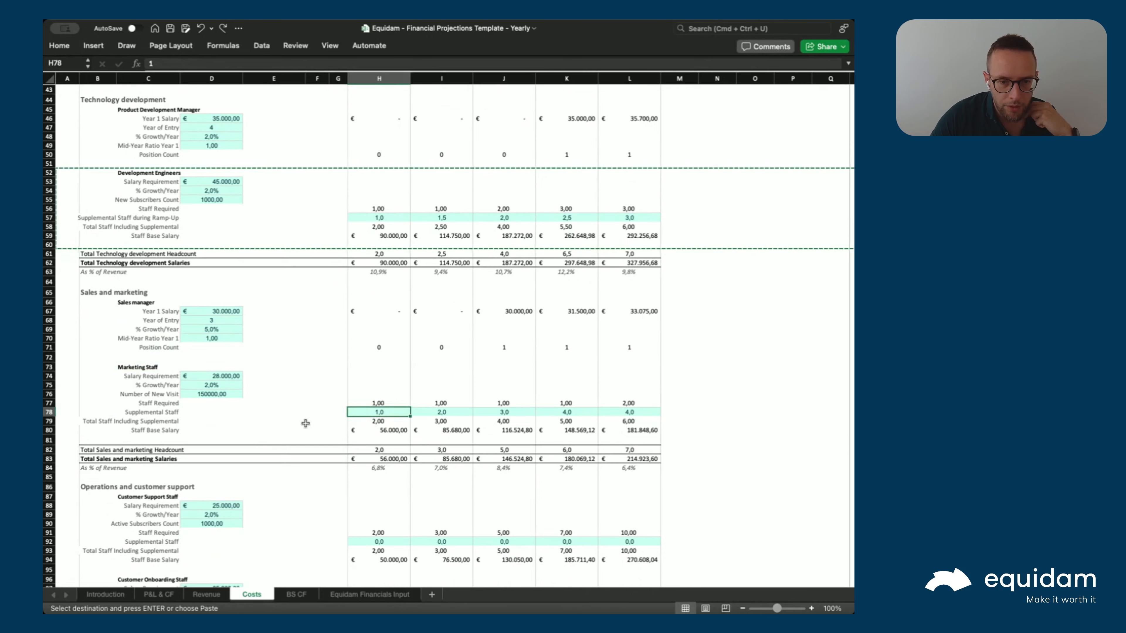
{"action": "scroll", "coordinate": [306, 423], "scroll_direction": "down", "scroll_amount": 1}
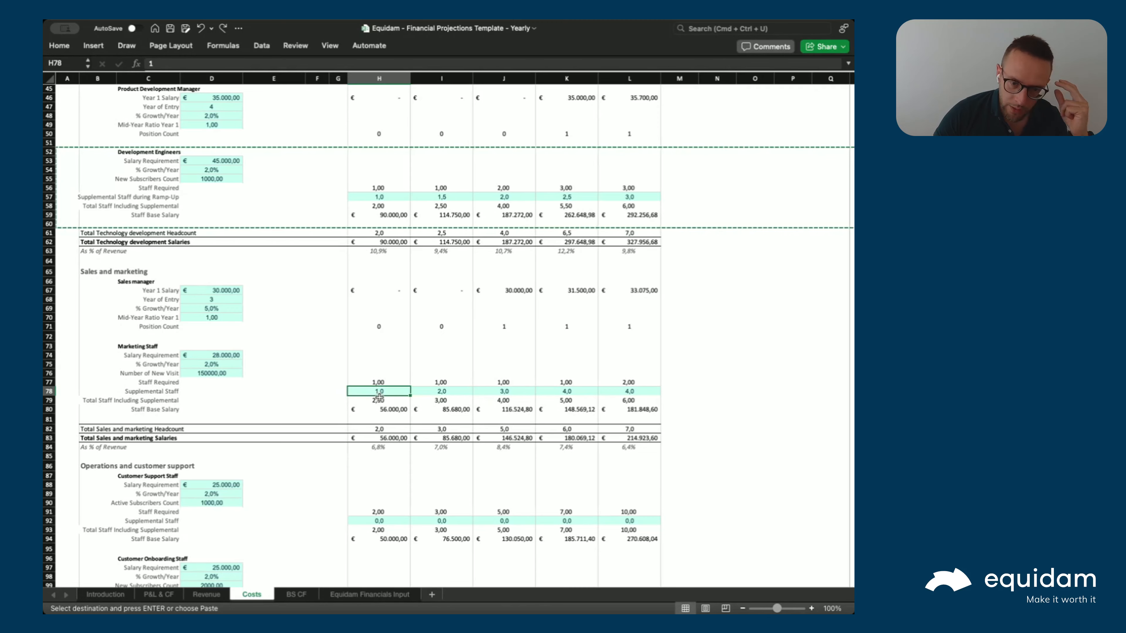
{"action": "left_click", "coordinate": [373, 381]}
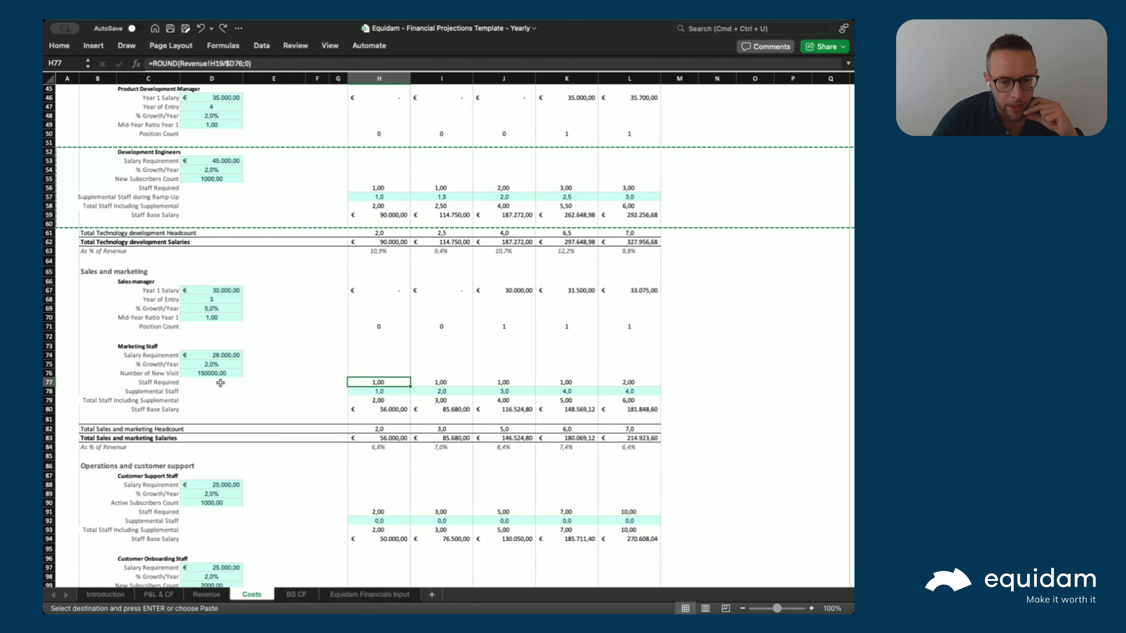
{"action": "left_click", "coordinate": [215, 375]}
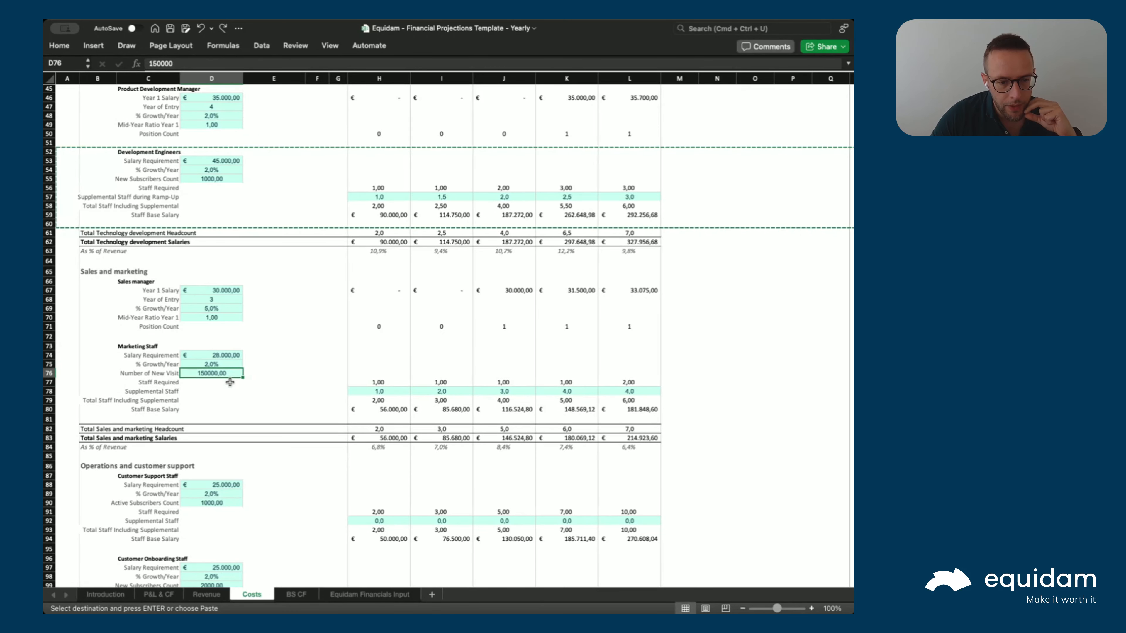
{"action": "left_click_drag", "start_coordinate": [358, 382], "coordinate": [556, 382]}
{"action": "left_click", "coordinate": [238, 399]}
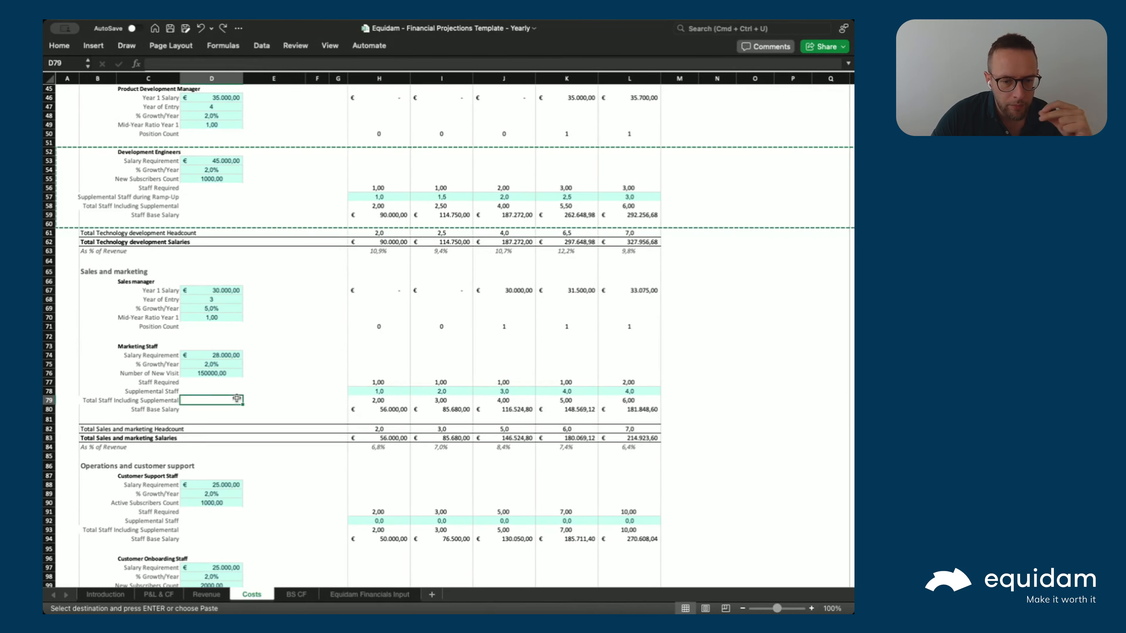
Review the Marketing Staff's Supplemental Staff inputs across Years 1 to 5 and compare them with the Staff Required row.
{"action": "left_click", "coordinate": [171, 392]}
{"action": "left_click", "coordinate": [381, 391]}
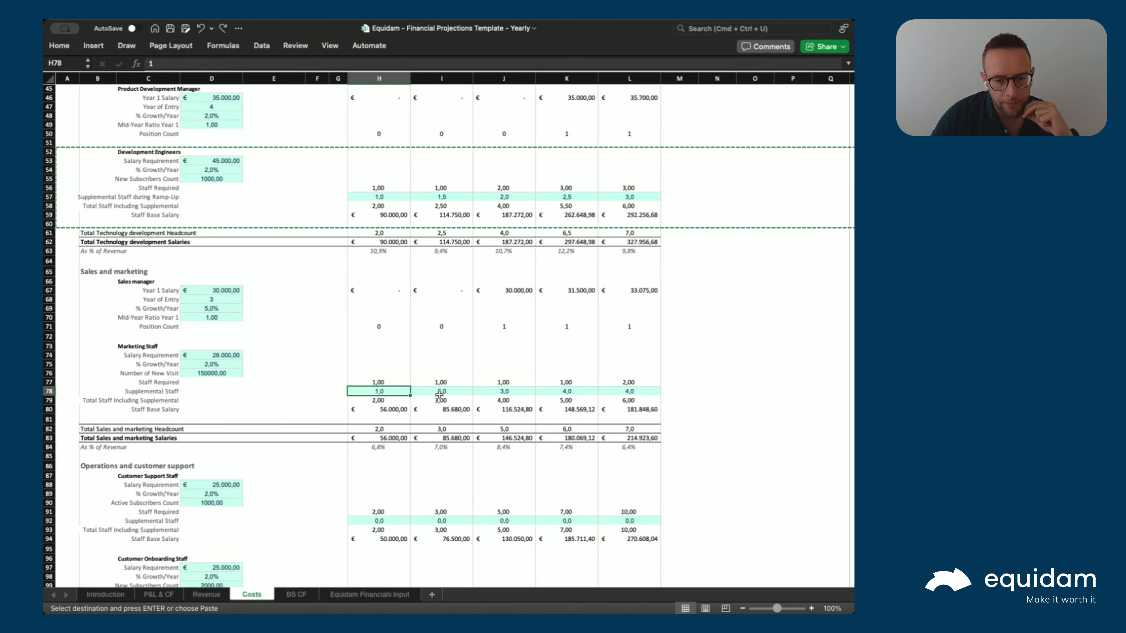
{"action": "key", "text": "Right"}
{"action": "key", "text": "Right"}
{"action": "key", "text": "Right"}
{"action": "key", "text": "Right"}
{"action": "key", "text": "Left"}
{"action": "key", "text": "Left"}
{"action": "key", "text": "Left"}
{"action": "key", "text": "Left"}
{"action": "key", "text": "Left"}
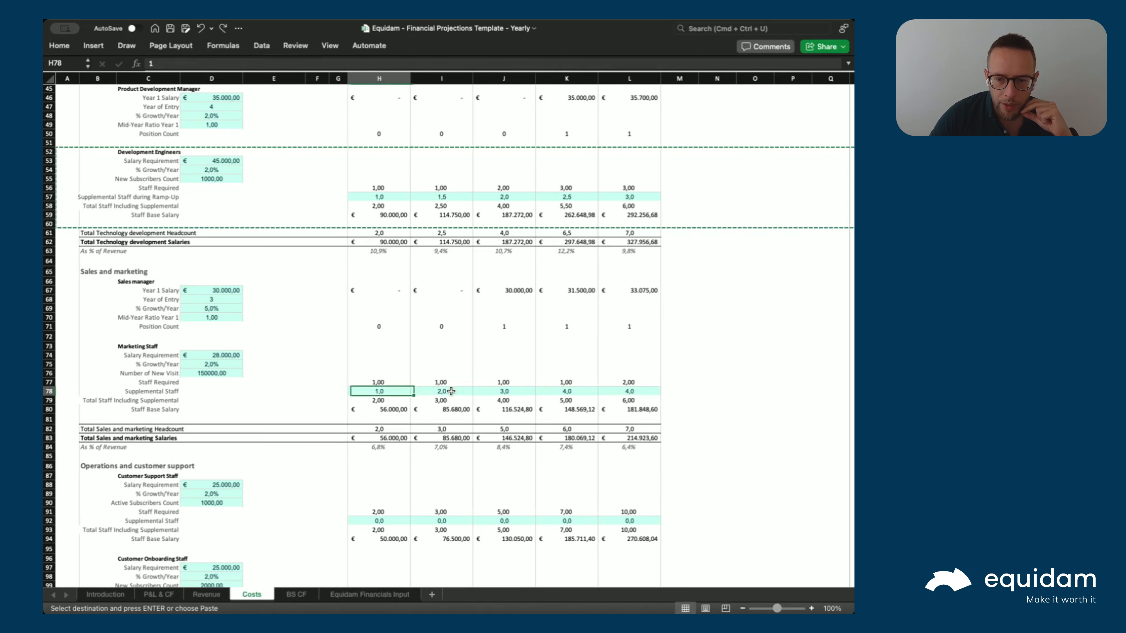
{"action": "key", "text": "Left"}
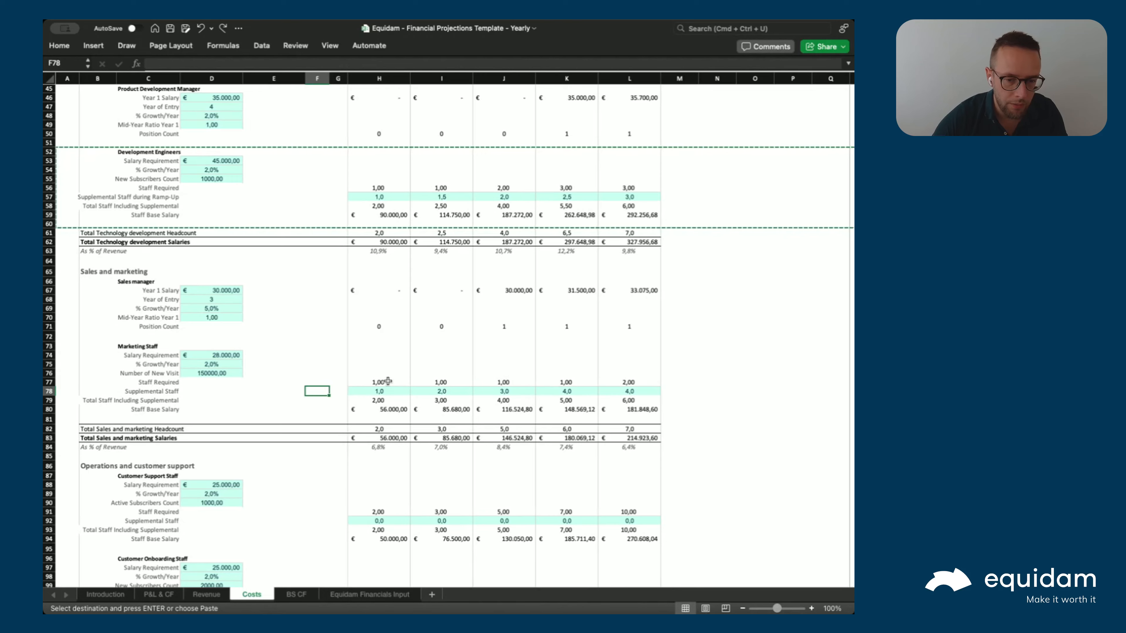
{"action": "left_click_drag", "start_coordinate": [379, 383], "coordinate": [639, 382]}
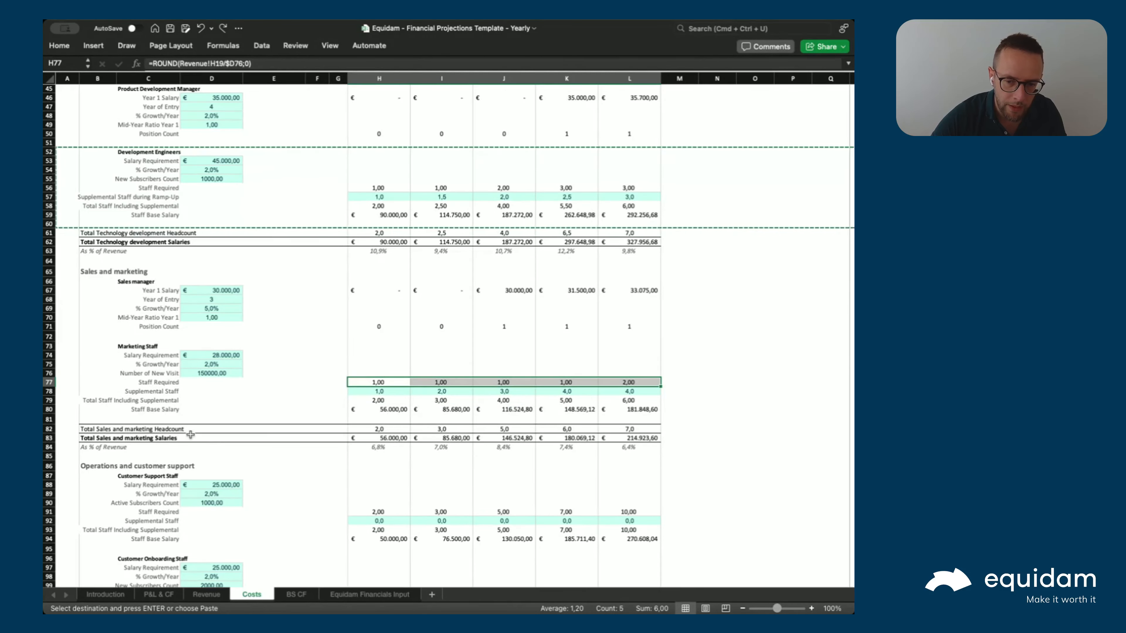
Examine the Operations and customer support and the Finance and administration staffing, down to the total headcount, salaries and social security rows.
{"action": "scroll", "coordinate": [190, 434], "scroll_direction": "down", "scroll_amount": 5}
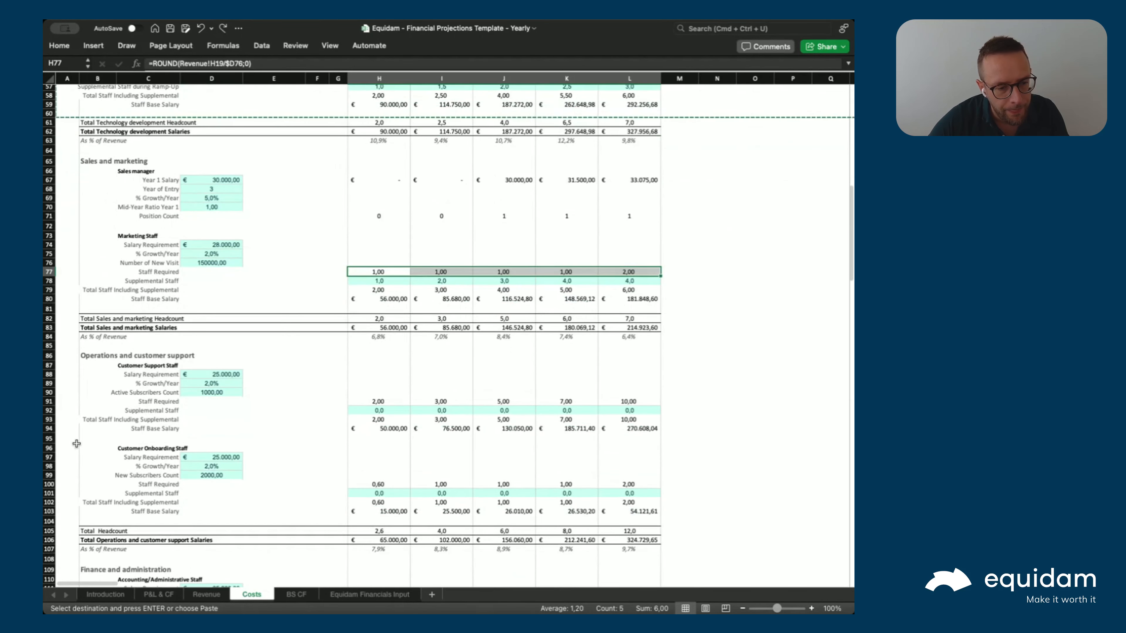
{"action": "left_click", "coordinate": [155, 410]}
{"action": "scroll", "coordinate": [307, 436], "scroll_direction": "down", "scroll_amount": 1}
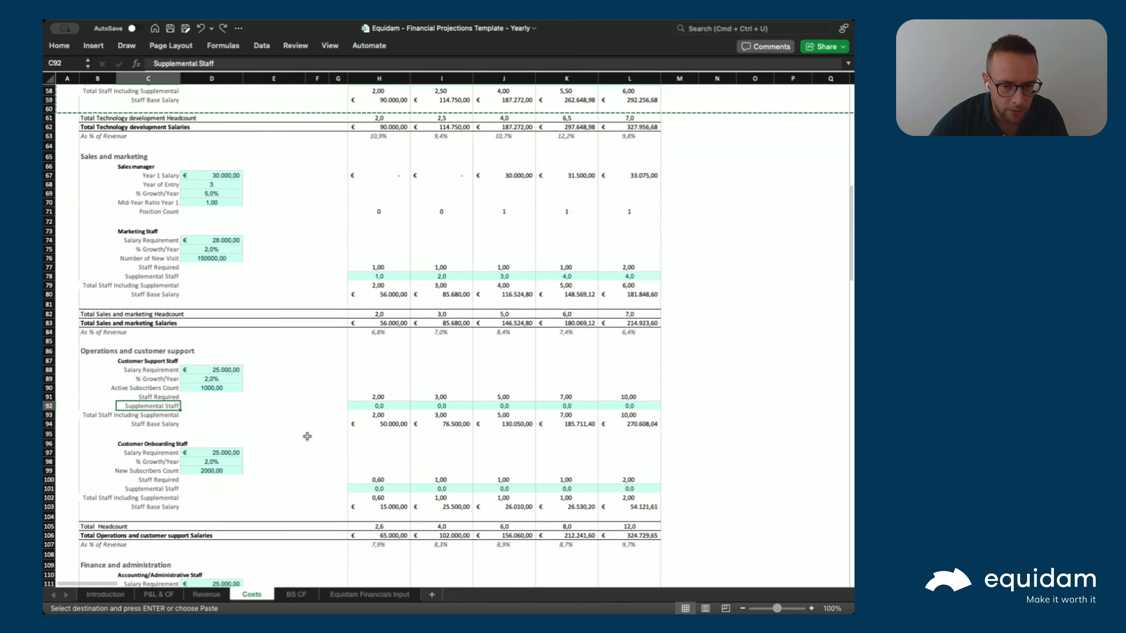
{"action": "scroll", "coordinate": [307, 436], "scroll_direction": "down", "scroll_amount": 1}
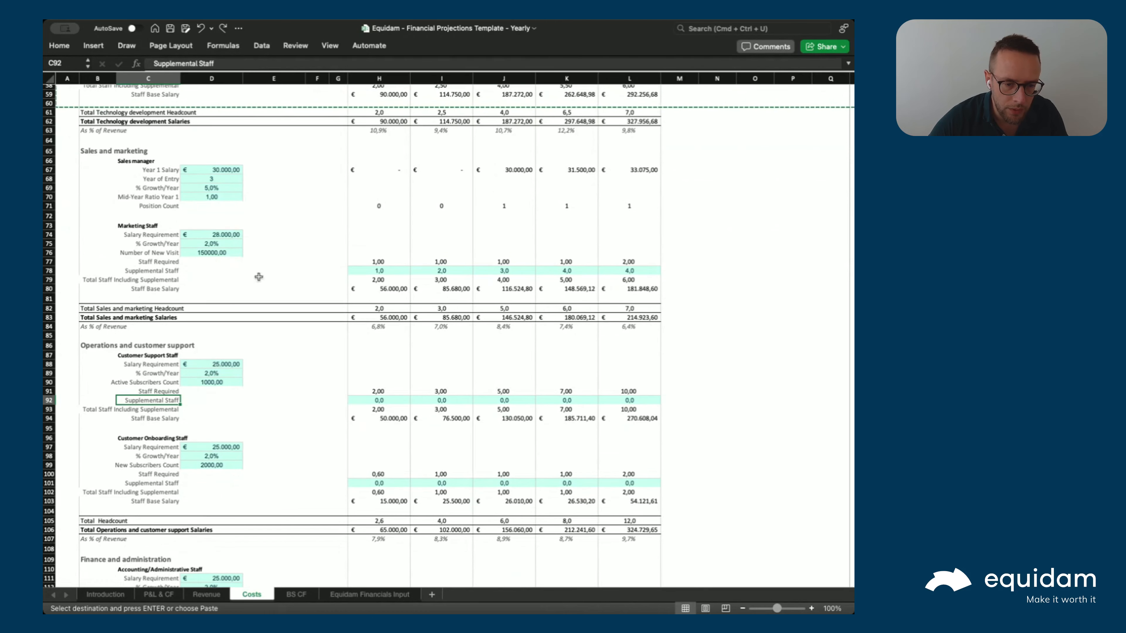
{"action": "scroll", "coordinate": [289, 411], "scroll_direction": "down", "scroll_amount": 2}
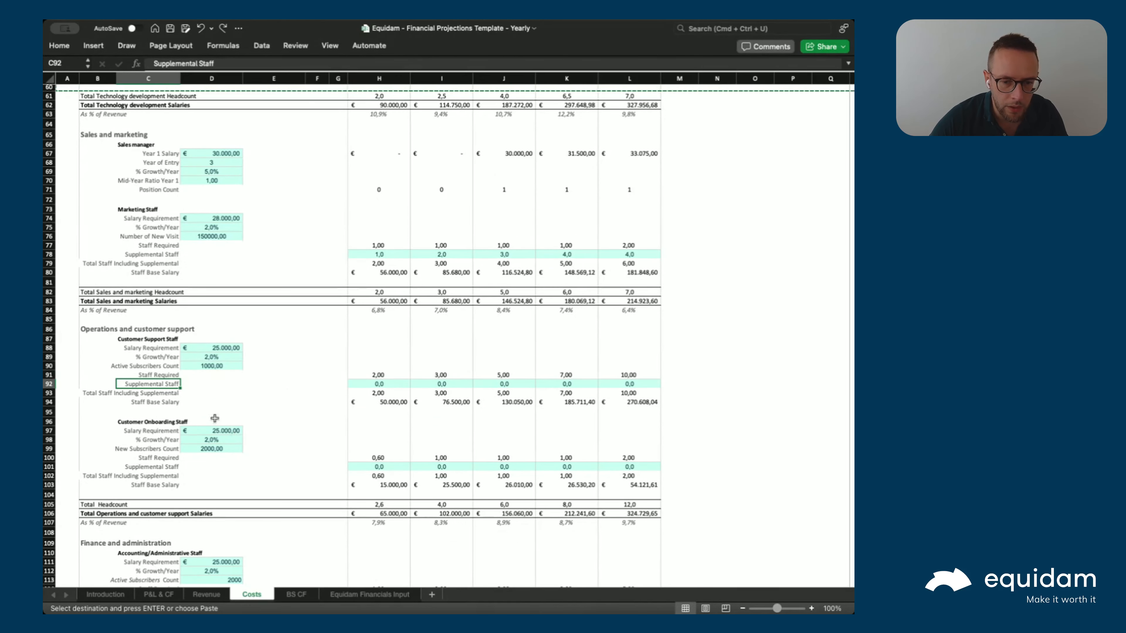
{"action": "scroll", "coordinate": [240, 412], "scroll_direction": "down", "scroll_amount": 1}
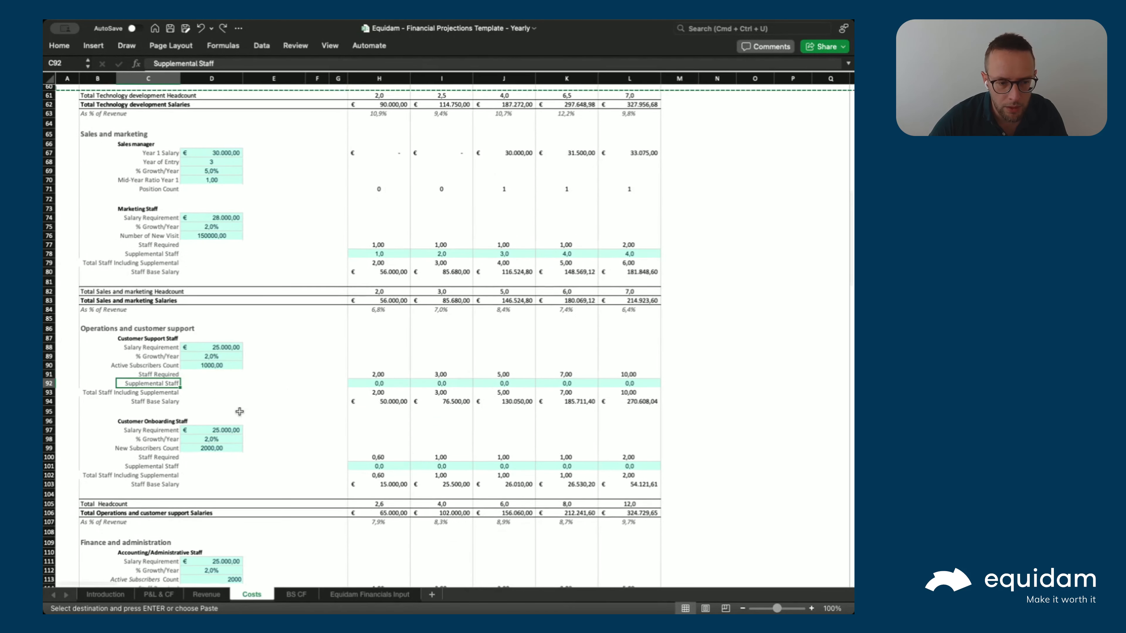
{"action": "left_click", "coordinate": [158, 417]}
{"action": "scroll", "coordinate": [223, 459], "scroll_direction": "down", "scroll_amount": 3}
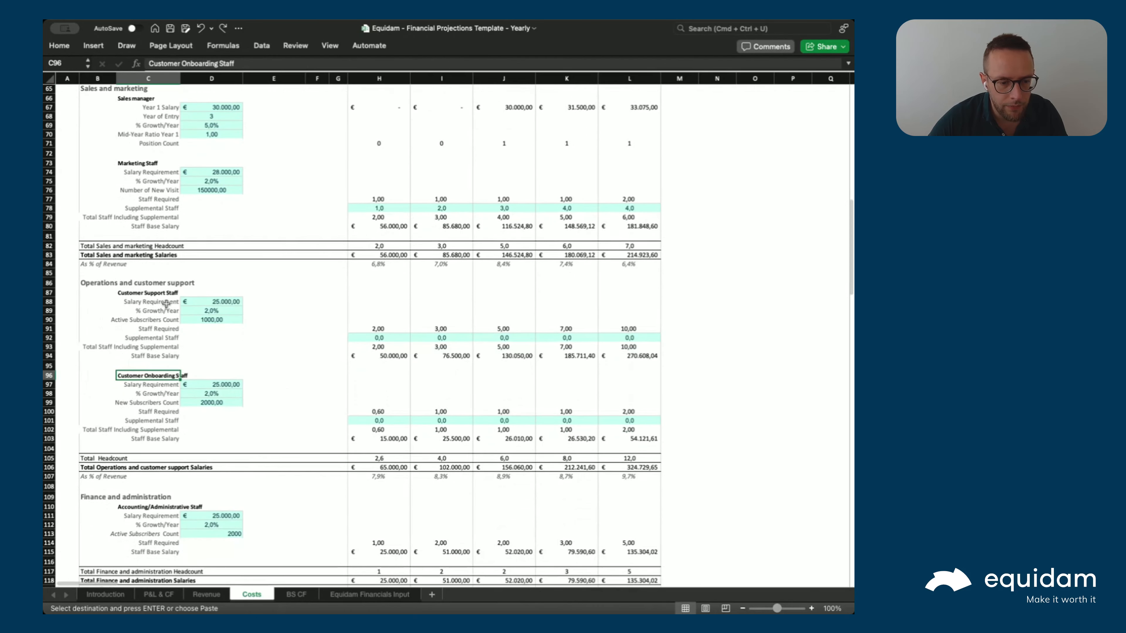
{"action": "scroll", "coordinate": [258, 420], "scroll_direction": "down", "scroll_amount": 8}
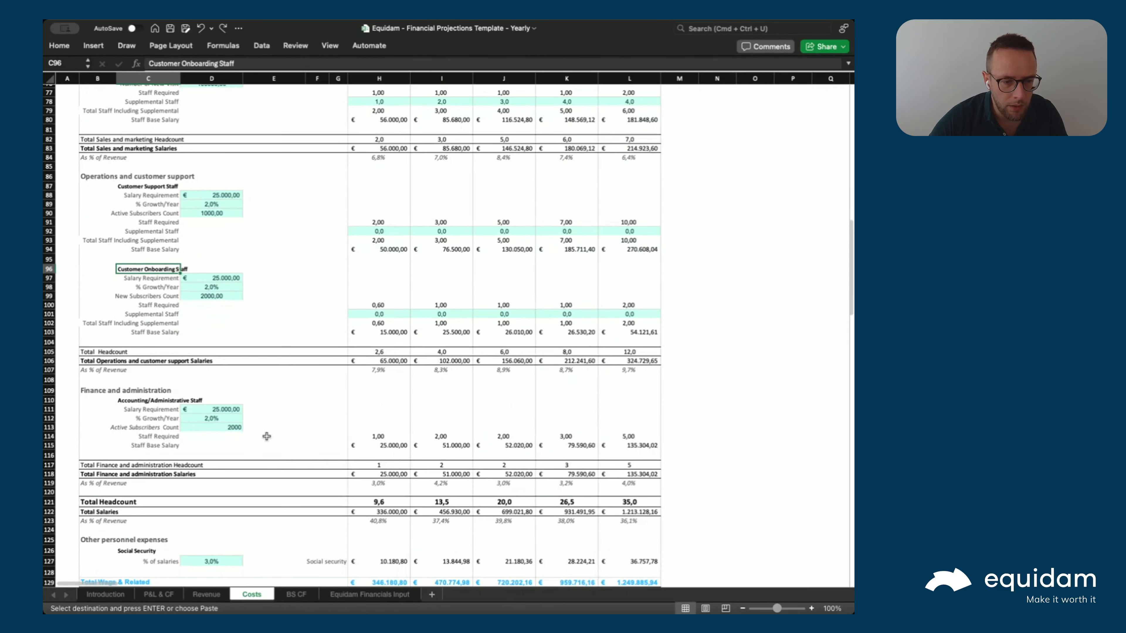
{"action": "scroll", "coordinate": [269, 434], "scroll_direction": "down", "scroll_amount": 2}
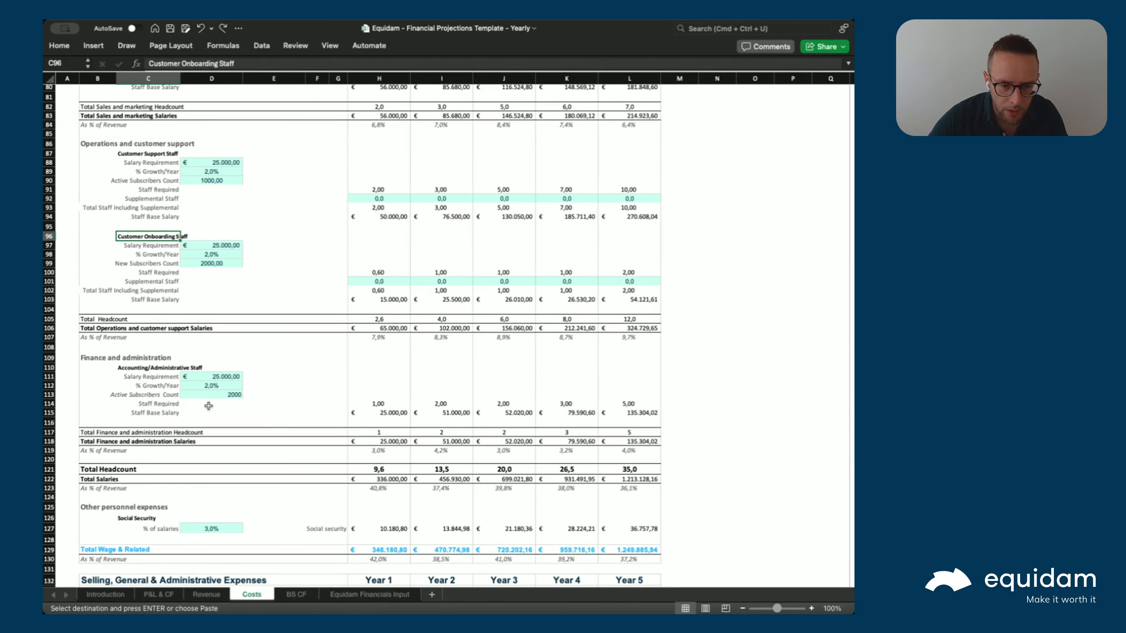
{"action": "scroll", "coordinate": [233, 436], "scroll_direction": "down", "scroll_amount": 2}
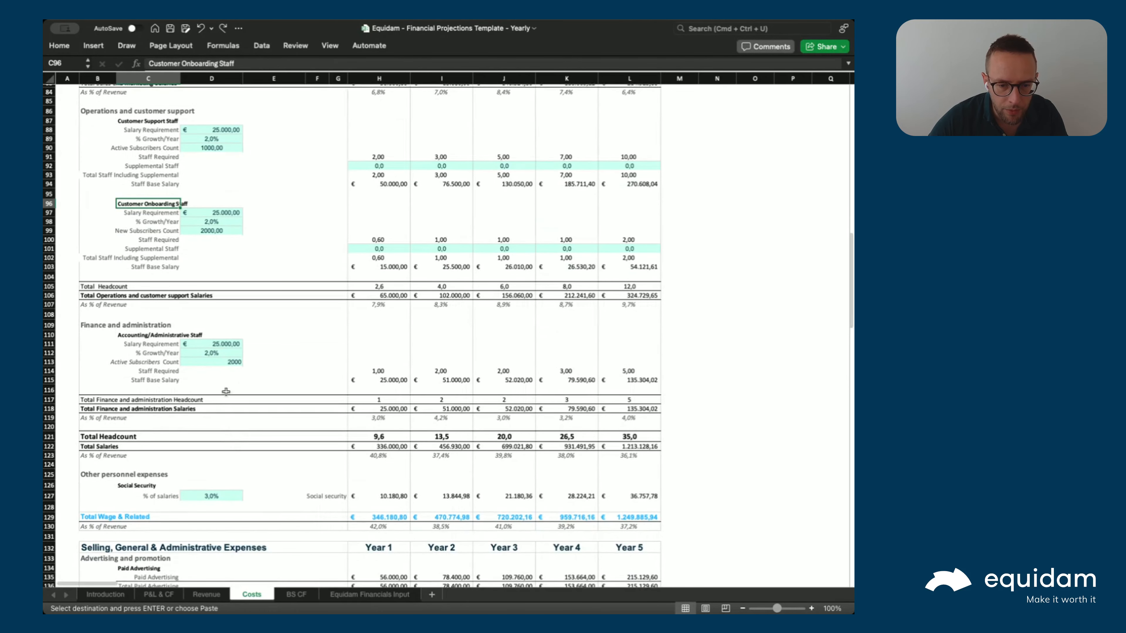
{"action": "scroll", "coordinate": [233, 417], "scroll_direction": "down", "scroll_amount": 3}
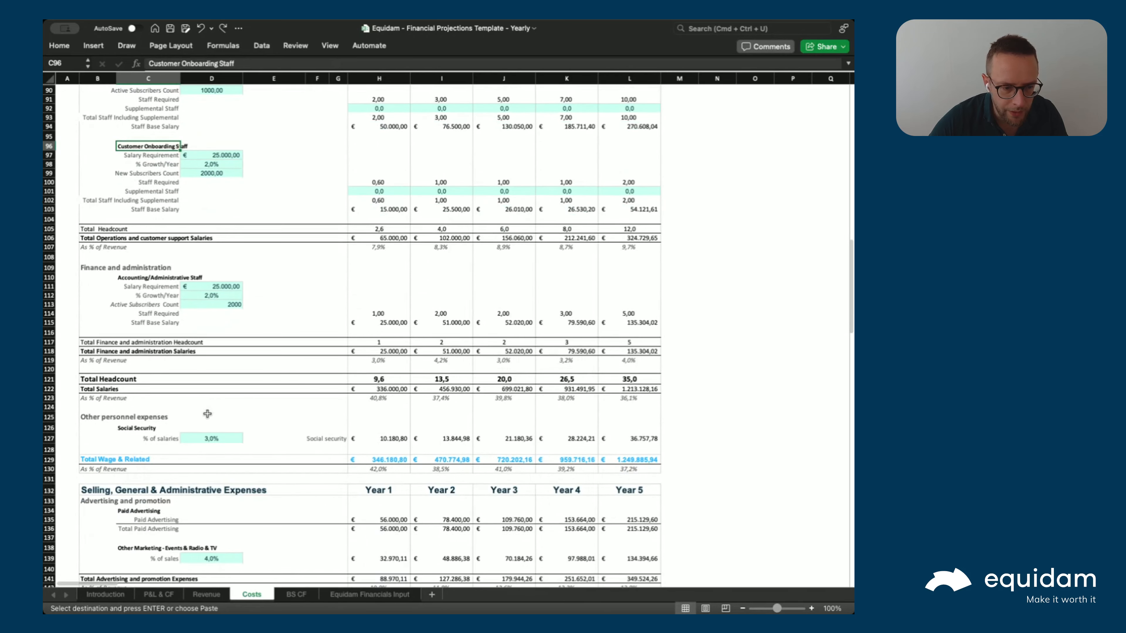
Examine the Social Security percentage of salaries under Other personnel expenses and the Total Wage & Related row.
{"action": "scroll", "coordinate": [281, 415], "scroll_direction": "down", "scroll_amount": 1}
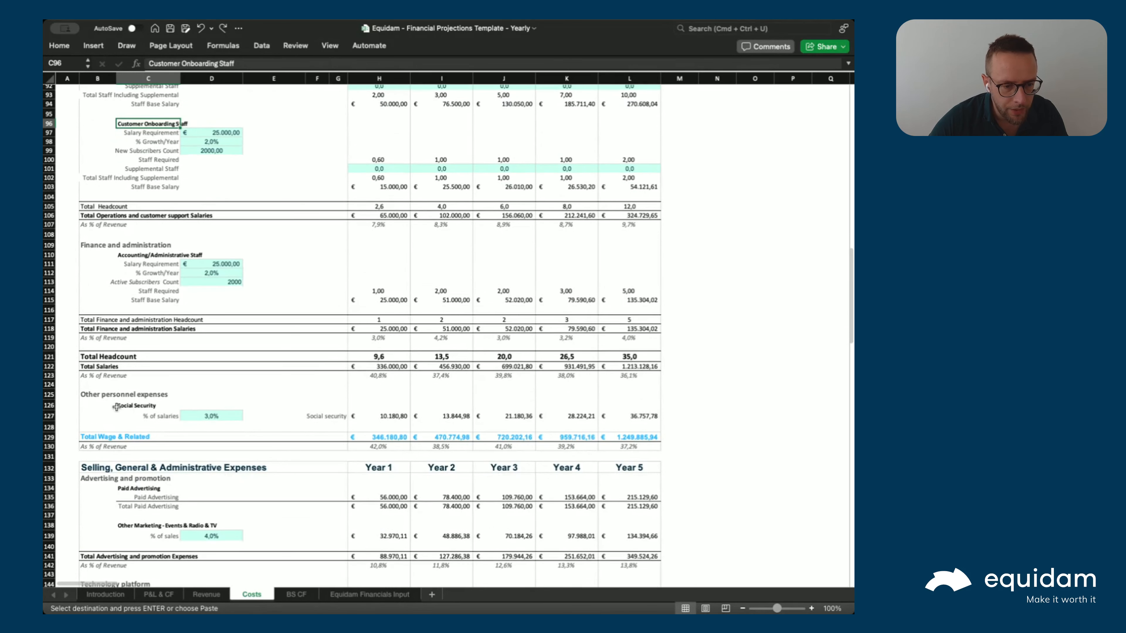
{"action": "left_click_drag", "start_coordinate": [130, 406], "coordinate": [256, 417]}
{"action": "left_click", "coordinate": [297, 429]}
{"action": "scroll", "coordinate": [247, 470], "scroll_direction": "down", "scroll_amount": 4}
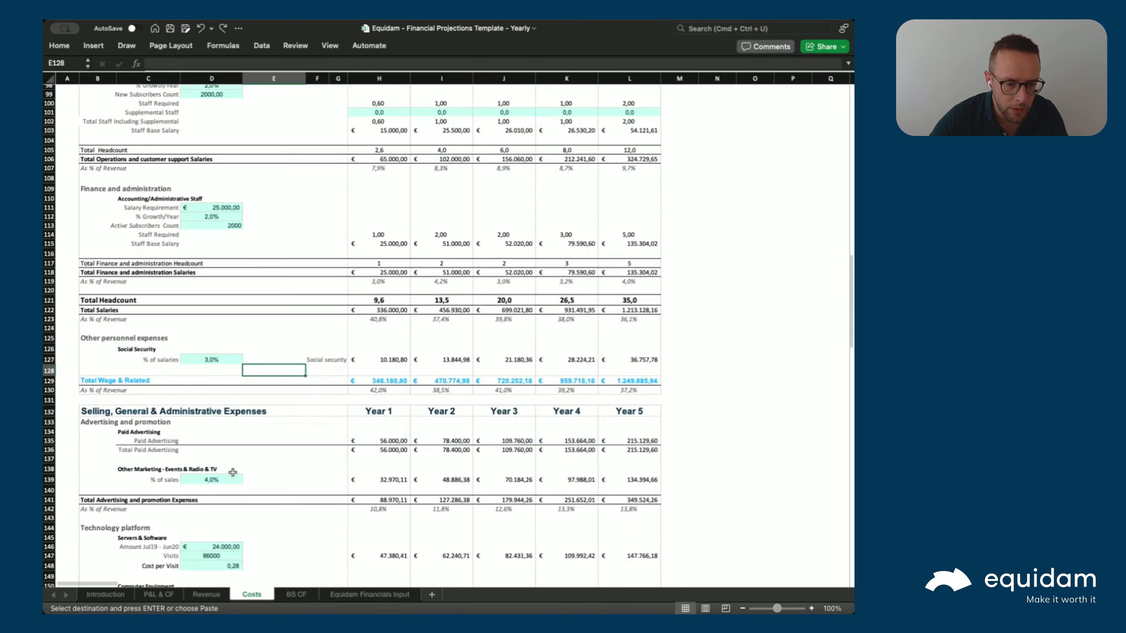
Examine the Advertising and promotion costs, including the Year 1 Paid Advertising formula and the Other Marketing % of sales input.
{"action": "scroll", "coordinate": [238, 485], "scroll_direction": "down", "scroll_amount": 1}
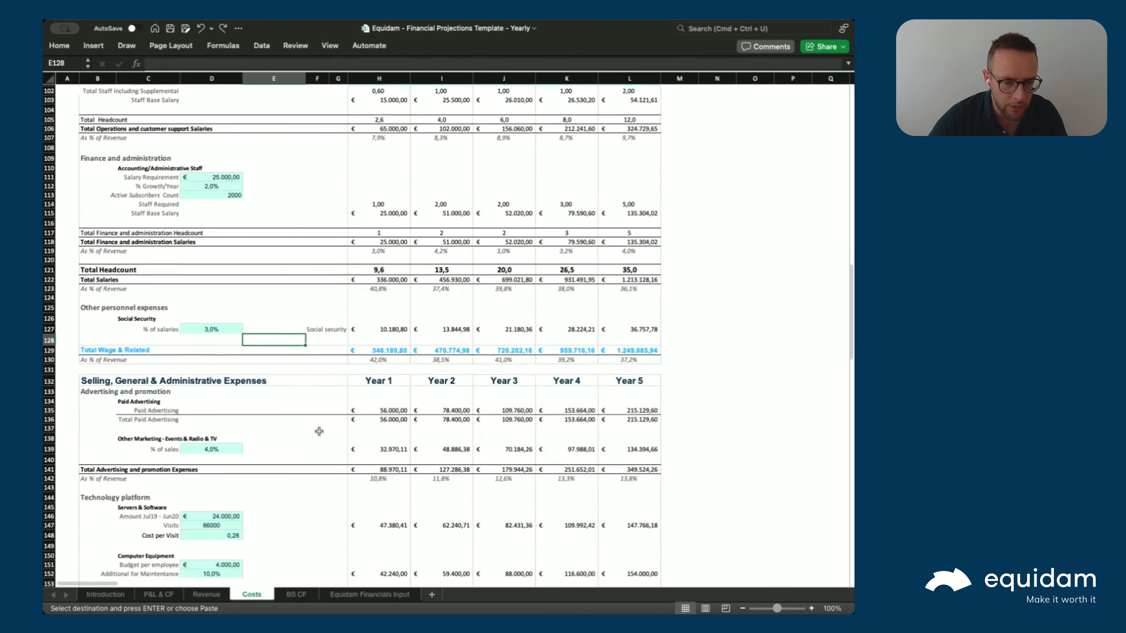
{"action": "scroll", "coordinate": [314, 432], "scroll_direction": "down", "scroll_amount": 1}
{"action": "scroll", "coordinate": [228, 398], "scroll_direction": "down", "scroll_amount": 1}
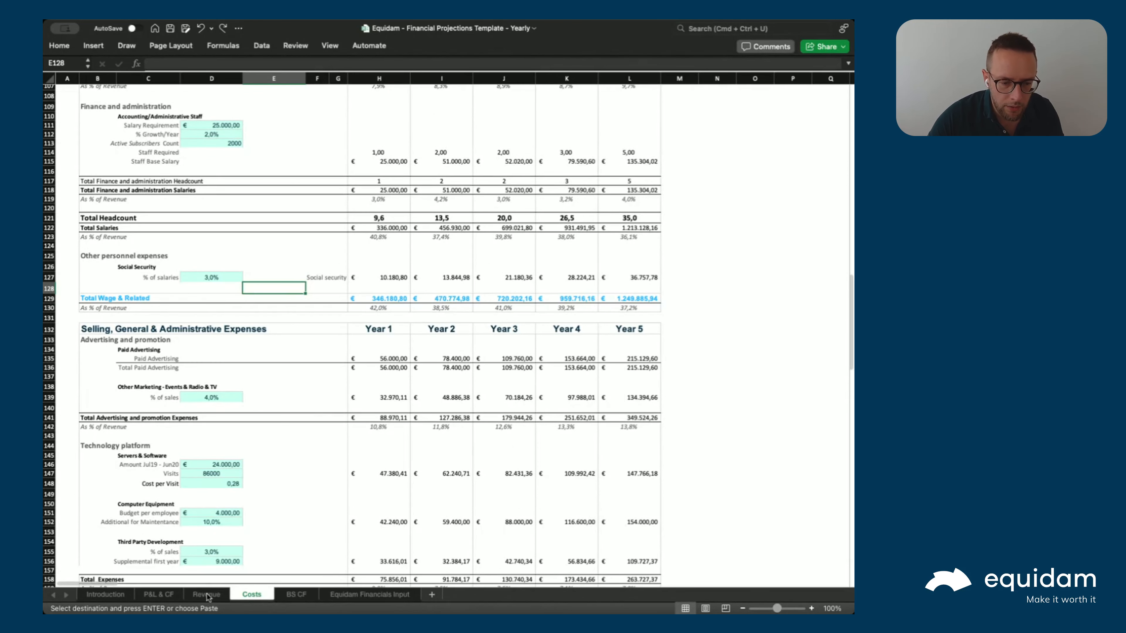
{"action": "left_click_drag", "start_coordinate": [382, 358], "coordinate": [383, 368]}
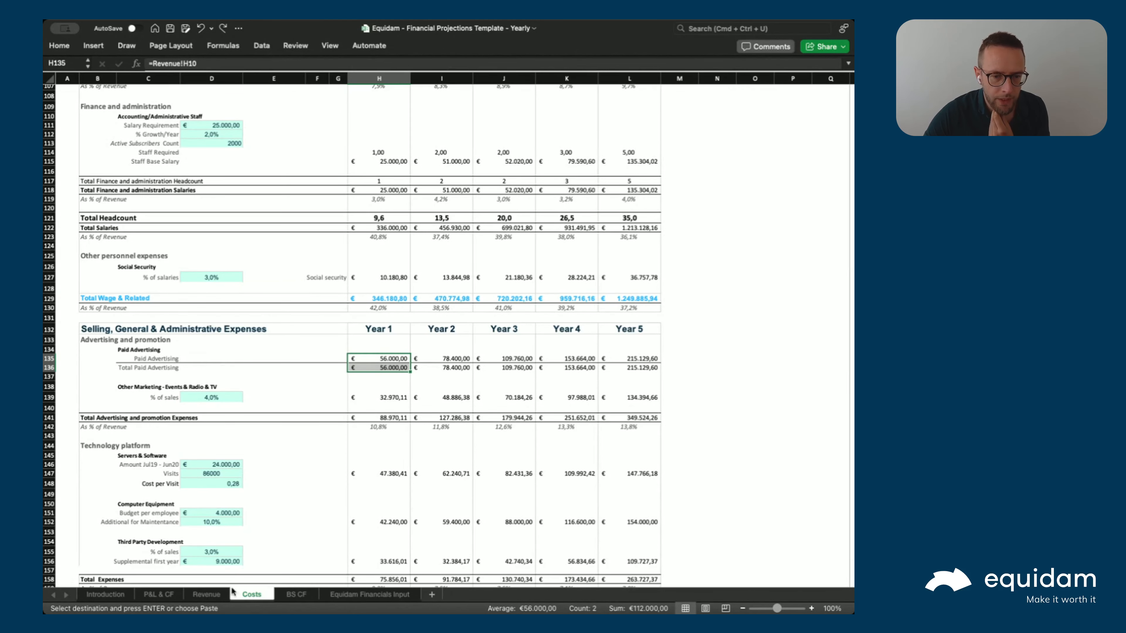
{"action": "left_click", "coordinate": [239, 376]}
{"action": "scroll", "coordinate": [270, 393], "scroll_direction": "down", "scroll_amount": 1}
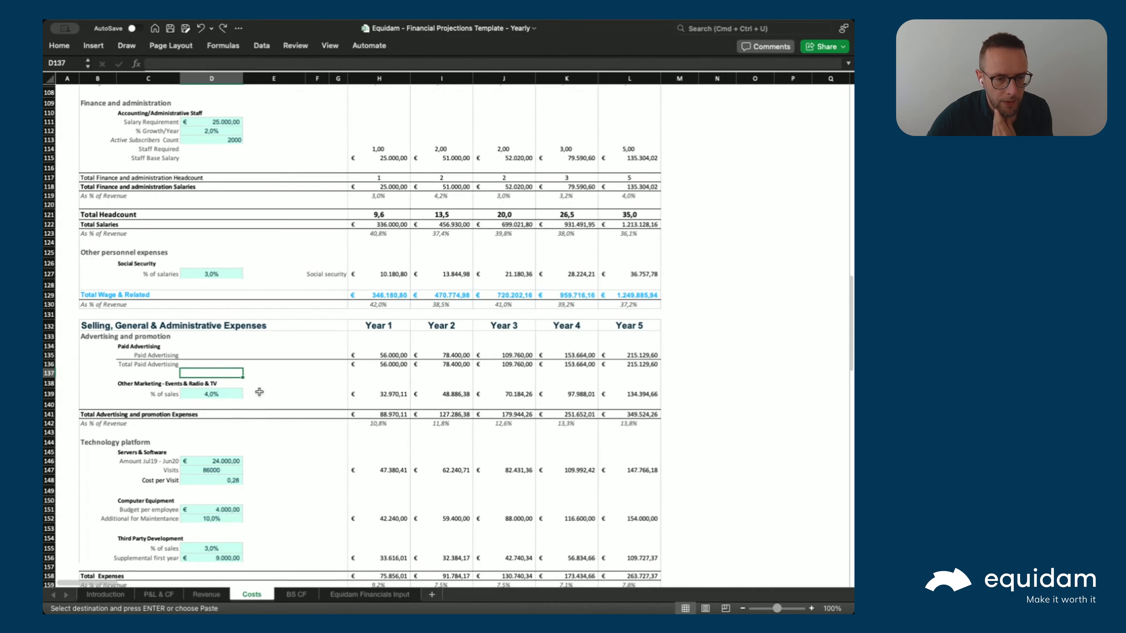
{"action": "left_click", "coordinate": [235, 393]}
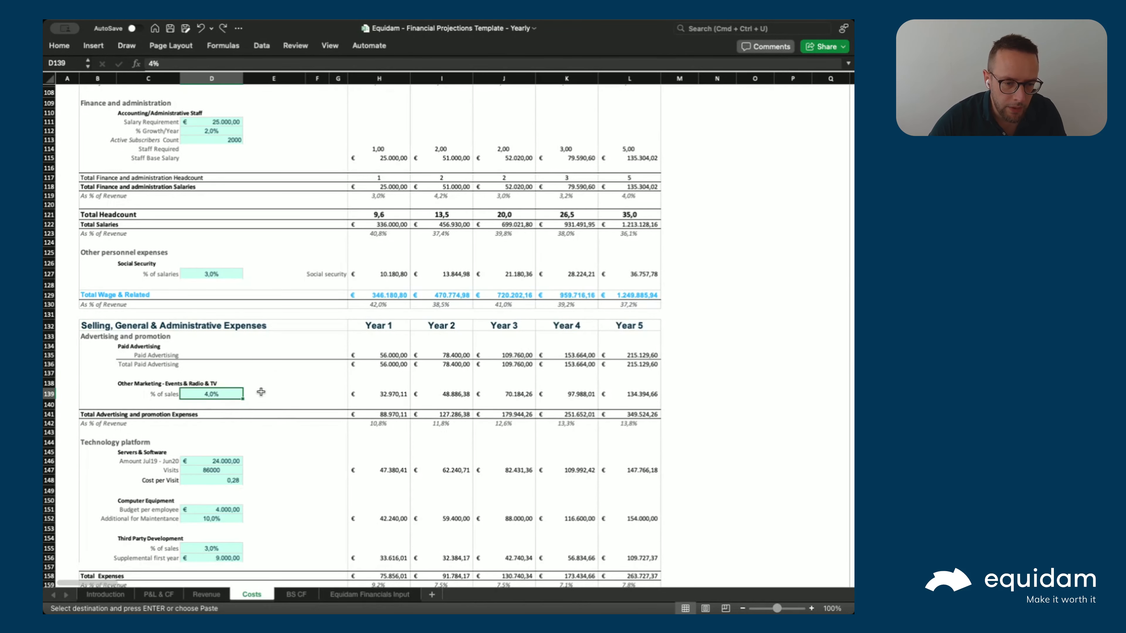
Review the Technology platform, Banking and insurance, and Professional services expense assumptions.
{"action": "scroll", "coordinate": [261, 392], "scroll_direction": "down", "scroll_amount": 5}
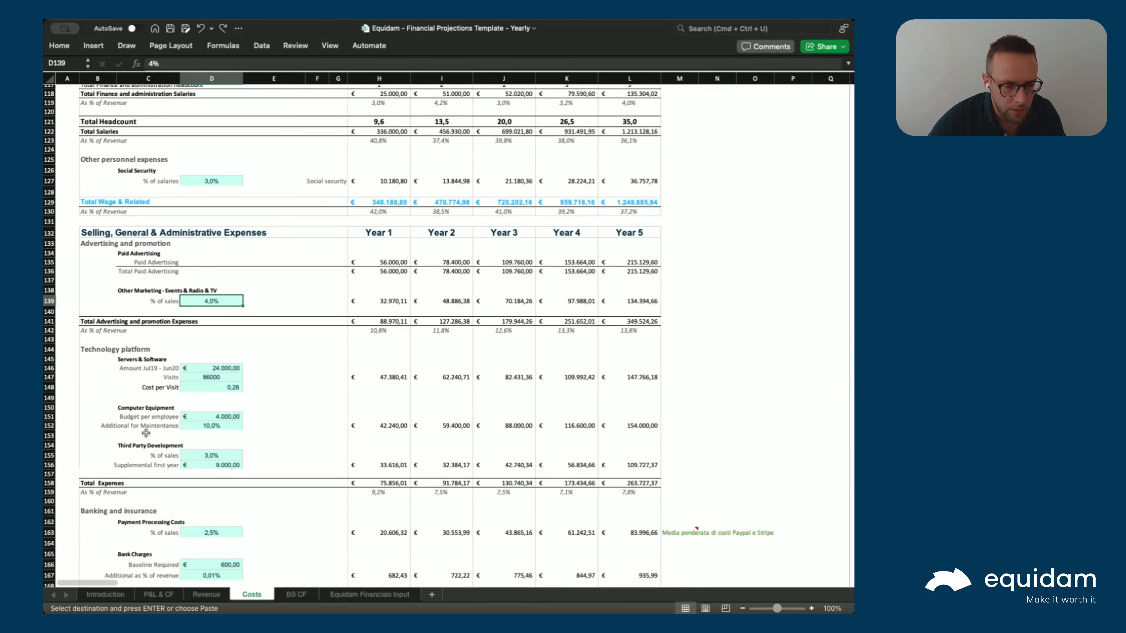
{"action": "scroll", "coordinate": [110, 444], "scroll_direction": "down", "scroll_amount": 4}
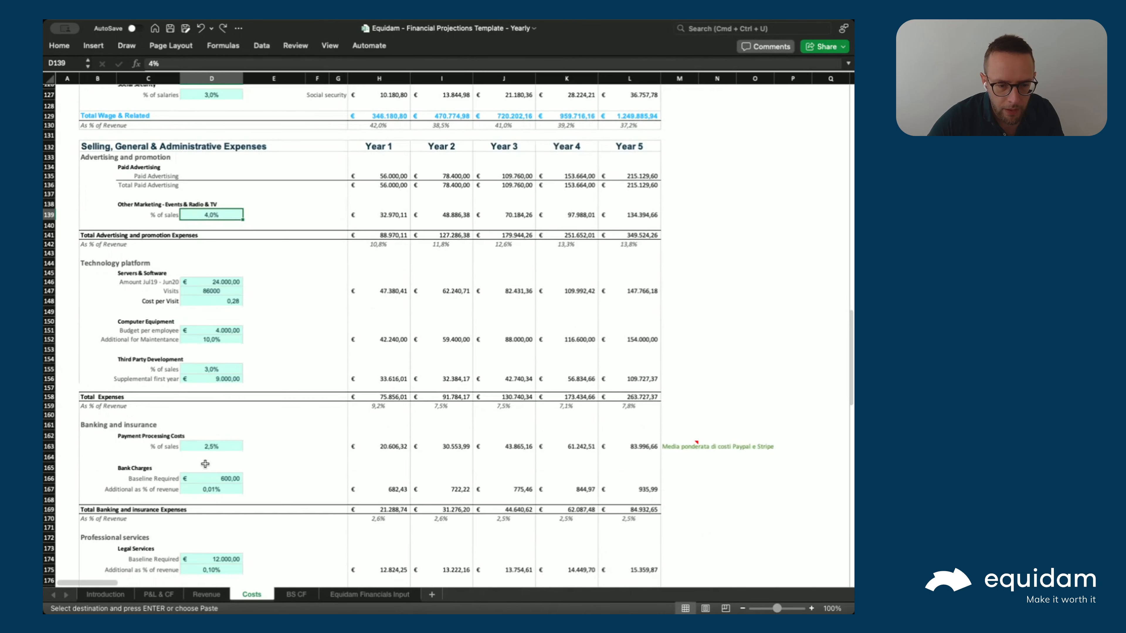
{"action": "scroll", "coordinate": [204, 463], "scroll_direction": "down", "scroll_amount": 3}
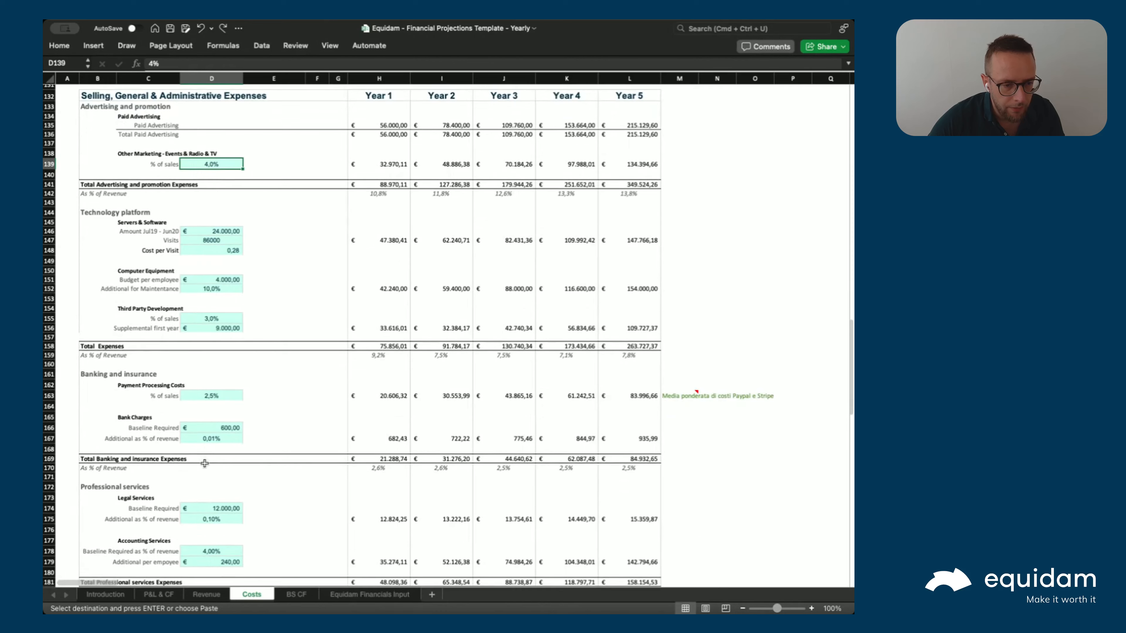
{"action": "scroll", "coordinate": [141, 414], "scroll_direction": "down", "scroll_amount": 4}
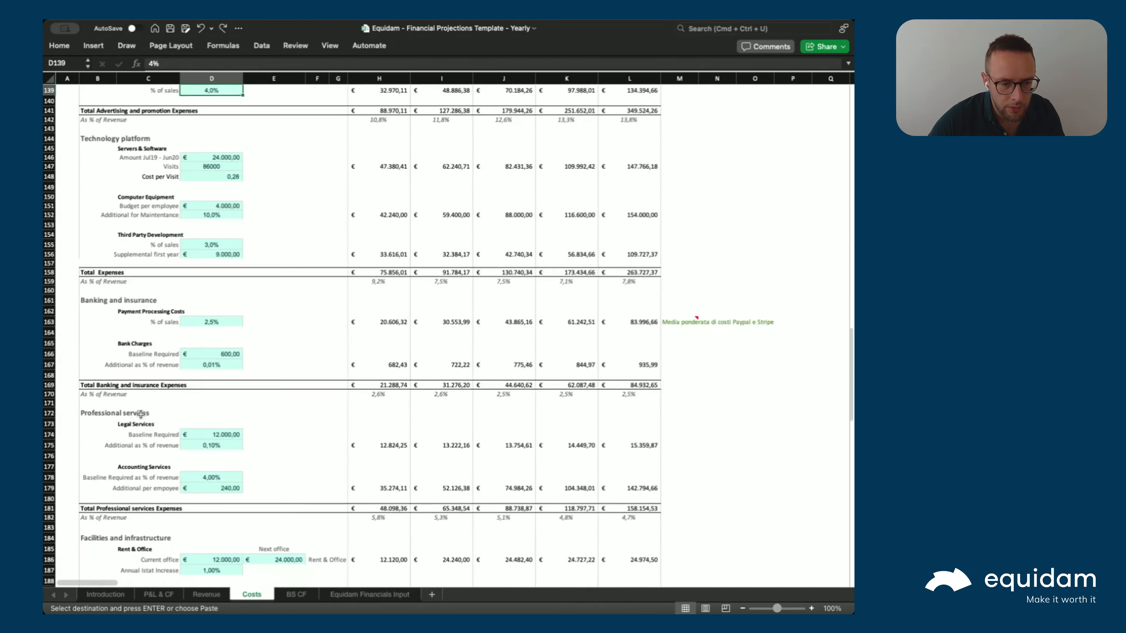
{"action": "scroll", "coordinate": [141, 414], "scroll_direction": "down", "scroll_amount": 3}
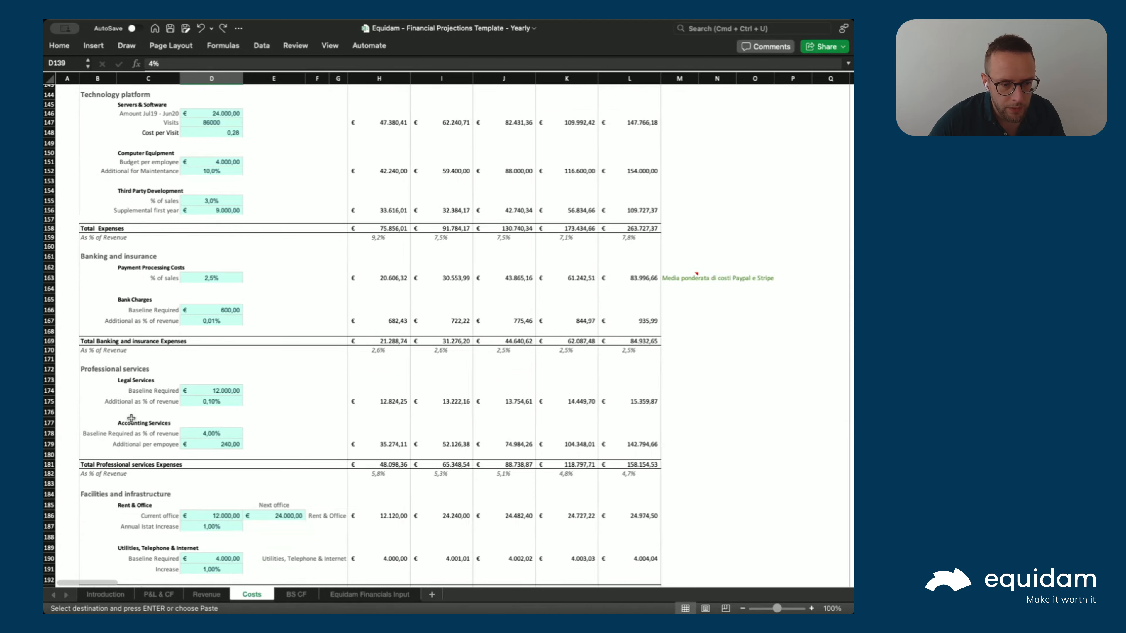
{"action": "scroll", "coordinate": [131, 418], "scroll_direction": "down", "scroll_amount": 5}
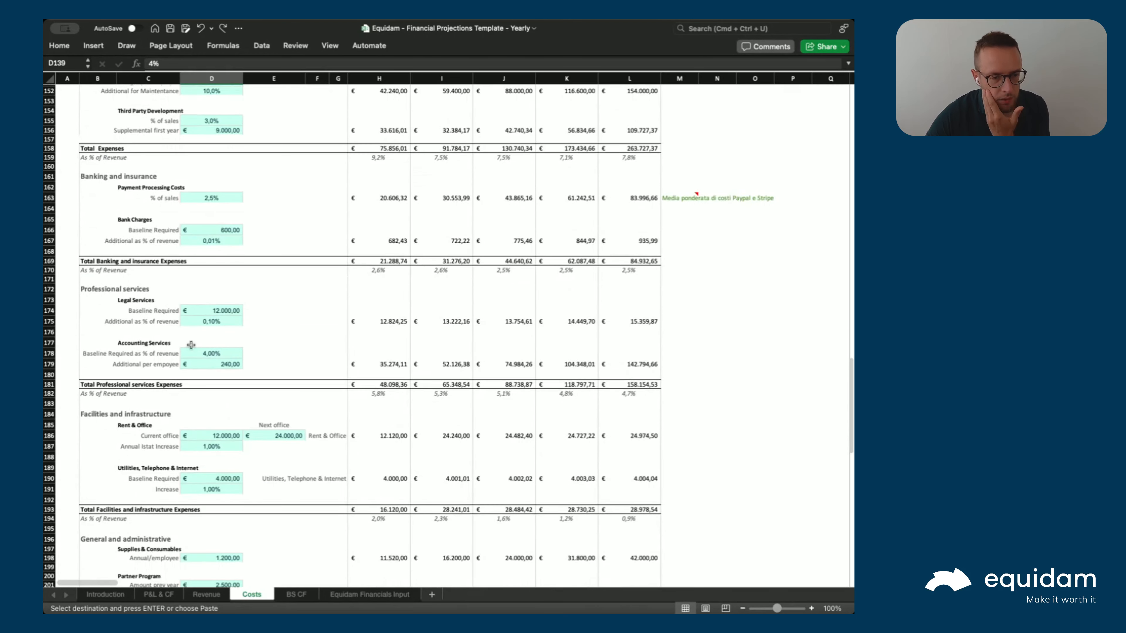
{"action": "scroll", "coordinate": [84, 421], "scroll_direction": "down", "scroll_amount": 4}
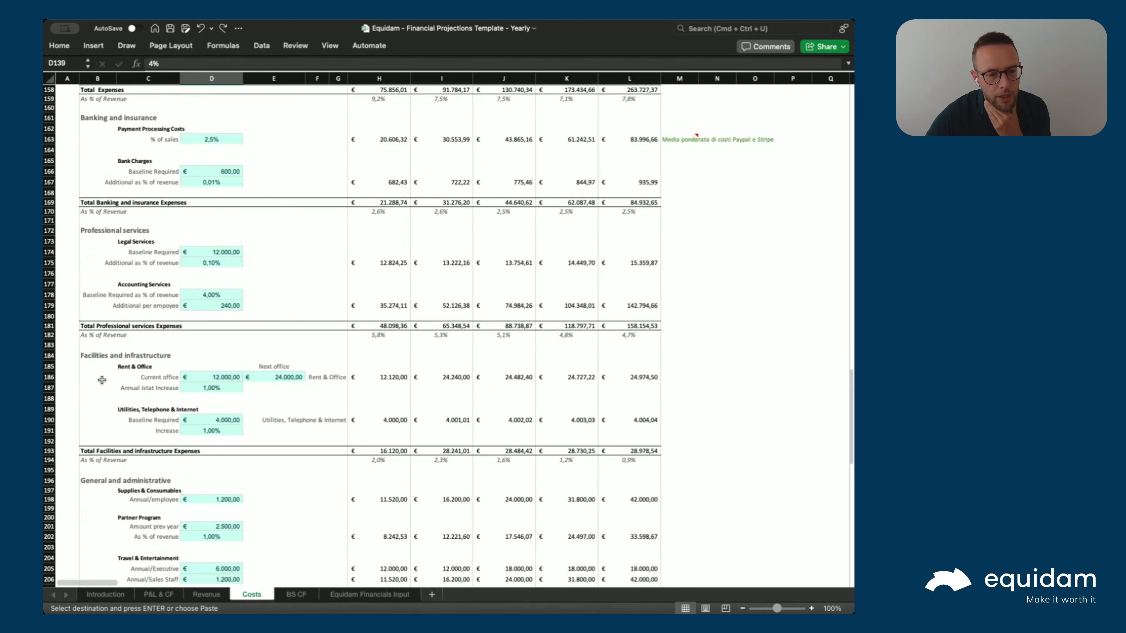
Examine the Rent & Office and Utilities inputs and the General and administrative items from Supplies & Consumables to Other G&A.
{"action": "left_click", "coordinate": [118, 366]}
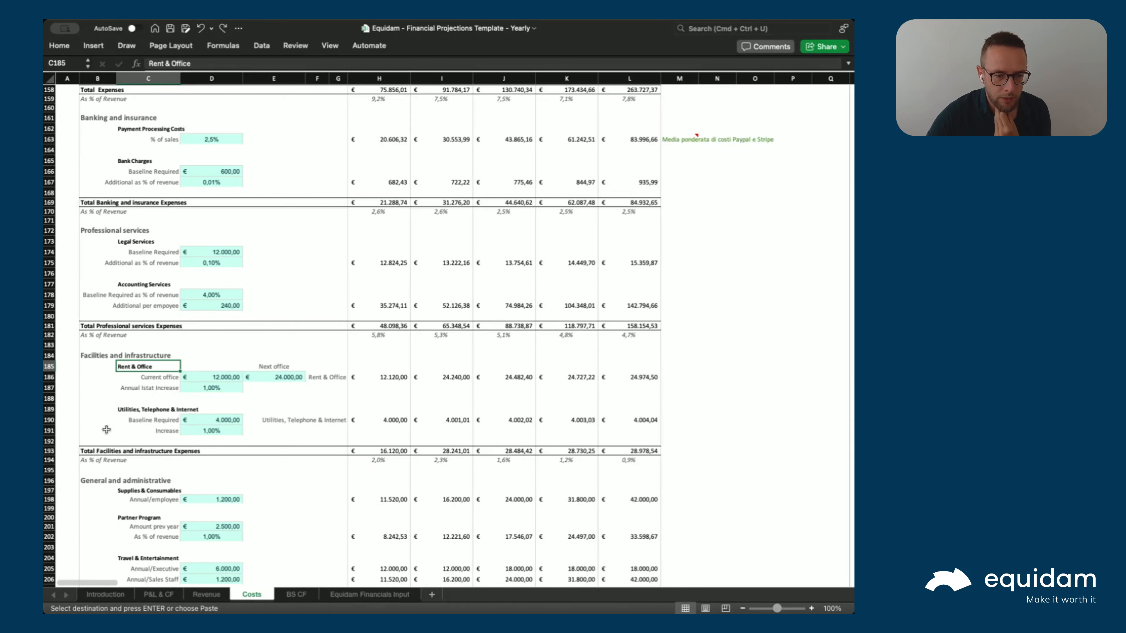
{"action": "left_click", "coordinate": [134, 410]}
{"action": "scroll", "coordinate": [84, 424], "scroll_direction": "down", "scroll_amount": 5}
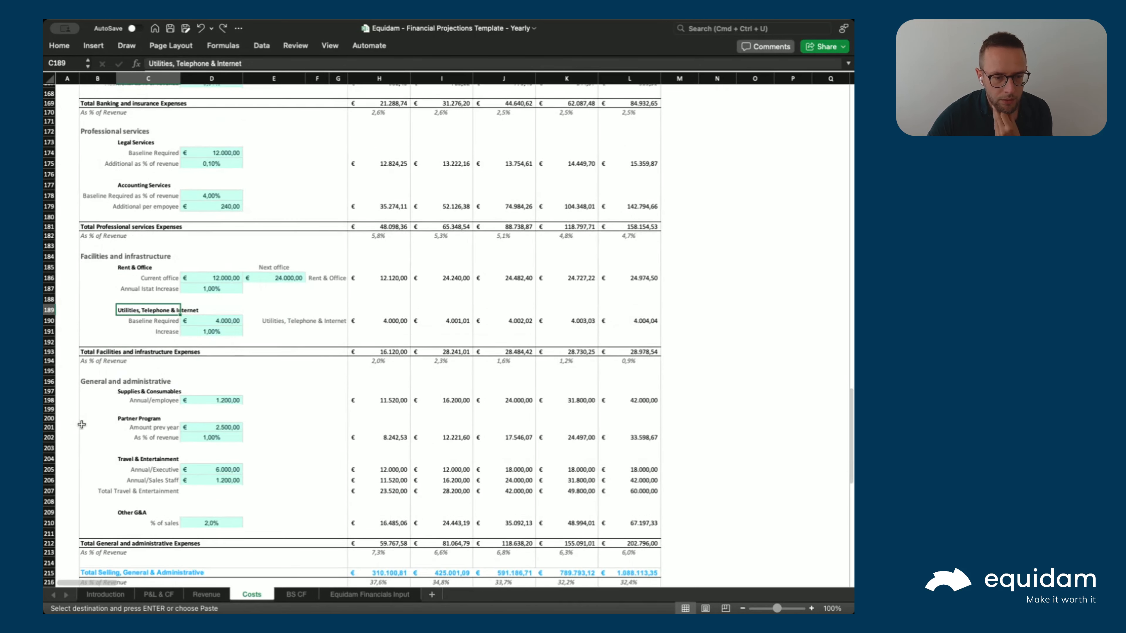
{"action": "scroll", "coordinate": [82, 425], "scroll_direction": "down", "scroll_amount": 2}
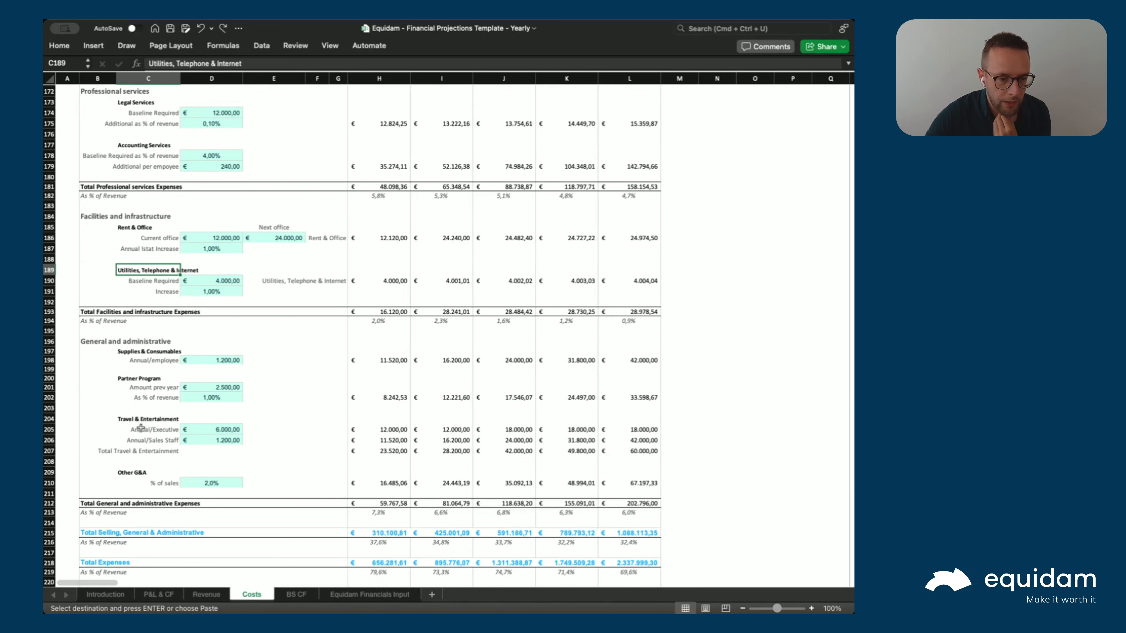
{"action": "left_click", "coordinate": [131, 379]}
{"action": "left_click", "coordinate": [126, 353]}
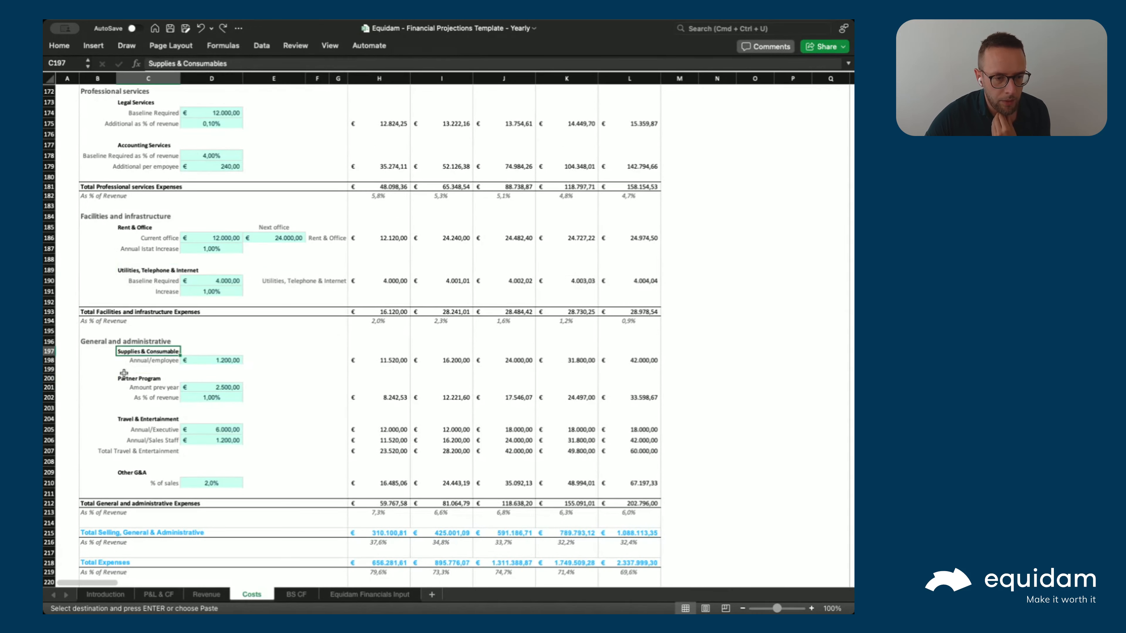
{"action": "left_click", "coordinate": [129, 474]}
{"action": "scroll", "coordinate": [102, 439], "scroll_direction": "down", "scroll_amount": 2}
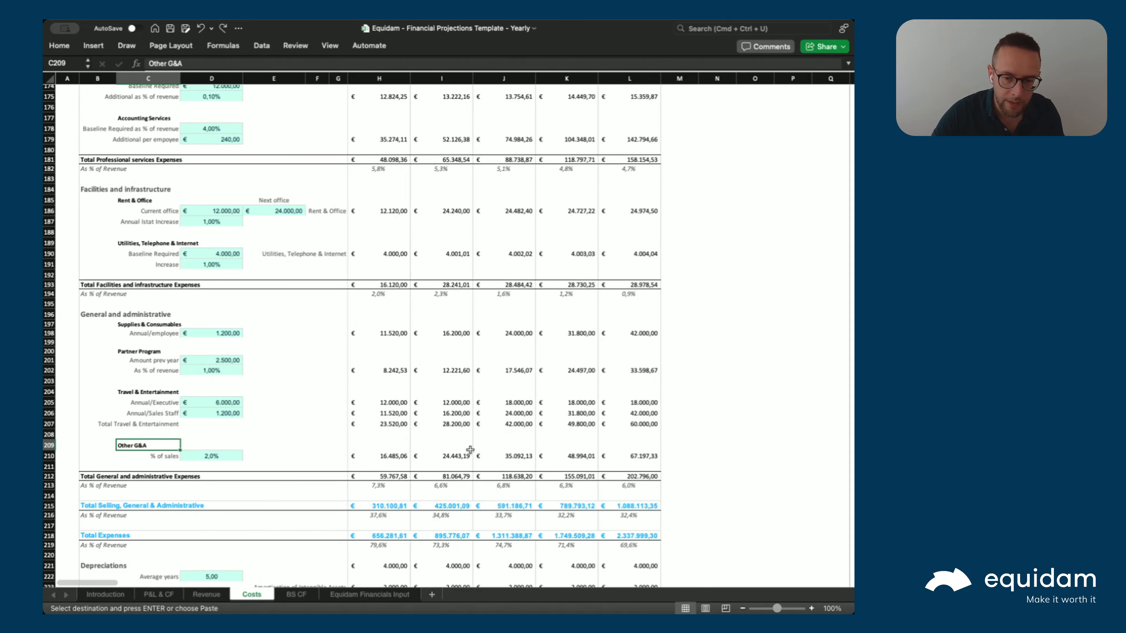
Try 4% as the Other G&A percentage of sales.
{"action": "left_click", "coordinate": [239, 456]}
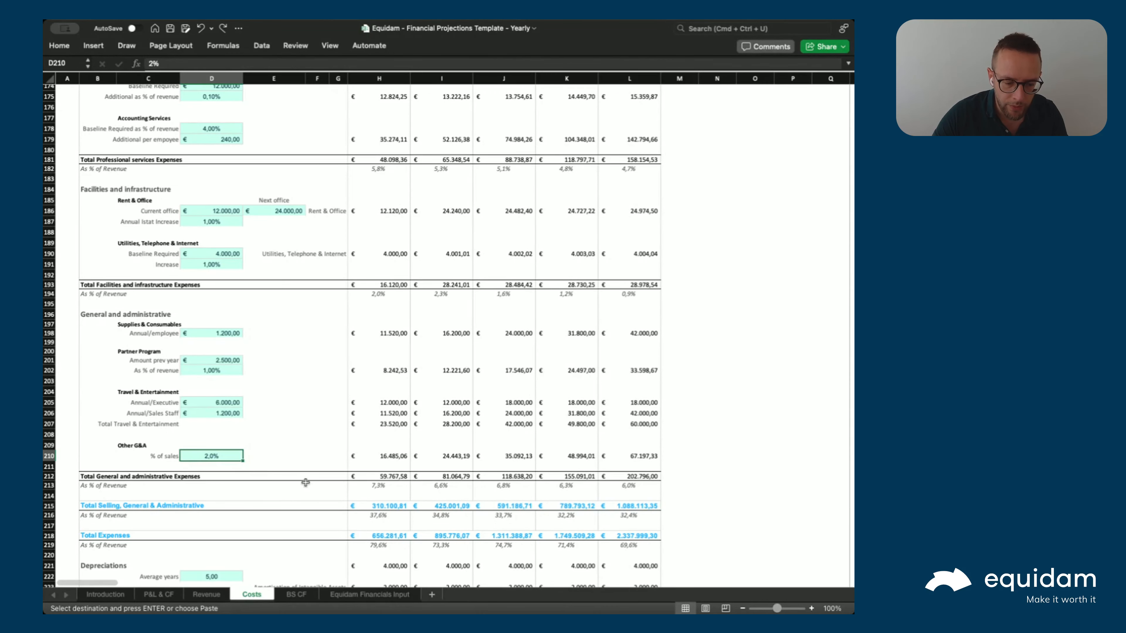
{"action": "type", "text": "4"}
{"action": "key", "text": "Tab"}
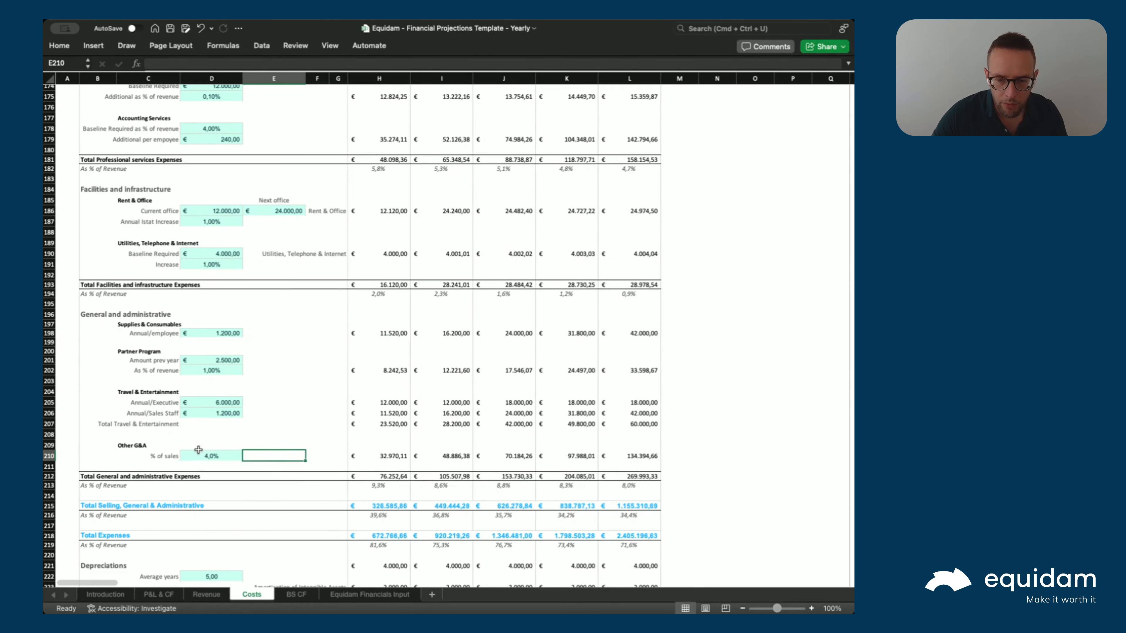
Set the Other G&A percentage of sales to 1%.
{"action": "key", "text": "shift+Tab"}
{"action": "type", "text": "1"}
{"action": "key", "text": "Return"}
Review the total expenses, Depreciations, Interest and Income Tax inputs down to Net Income, and open the BS CF sheet.
{"action": "scroll", "coordinate": [282, 492], "scroll_direction": "down", "scroll_amount": 5}
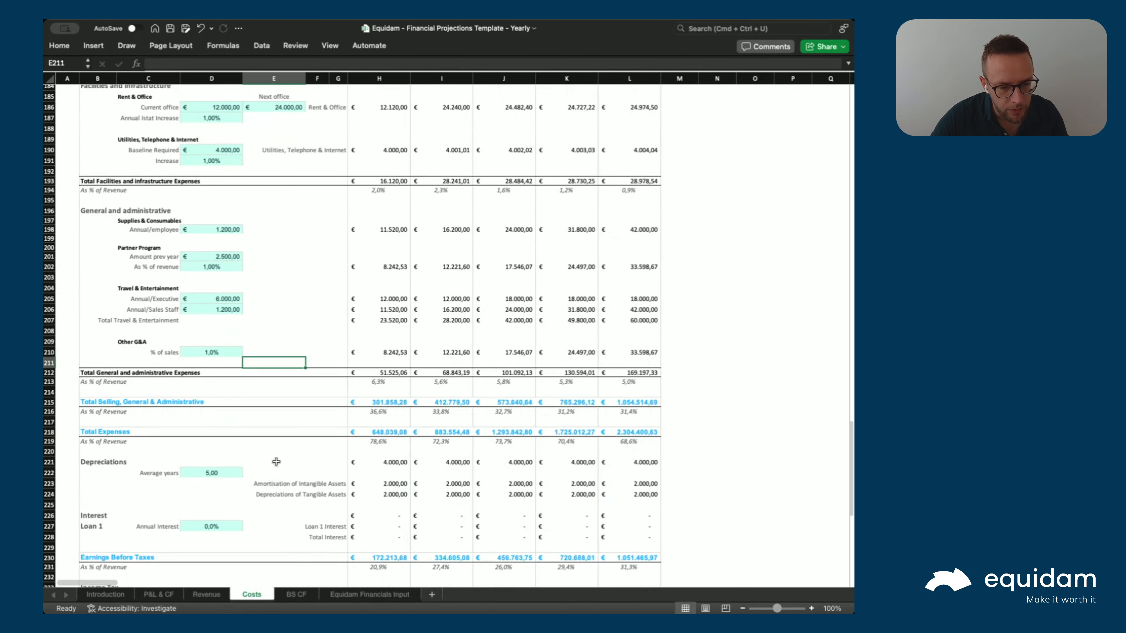
{"action": "scroll", "coordinate": [278, 455], "scroll_direction": "down", "scroll_amount": 1}
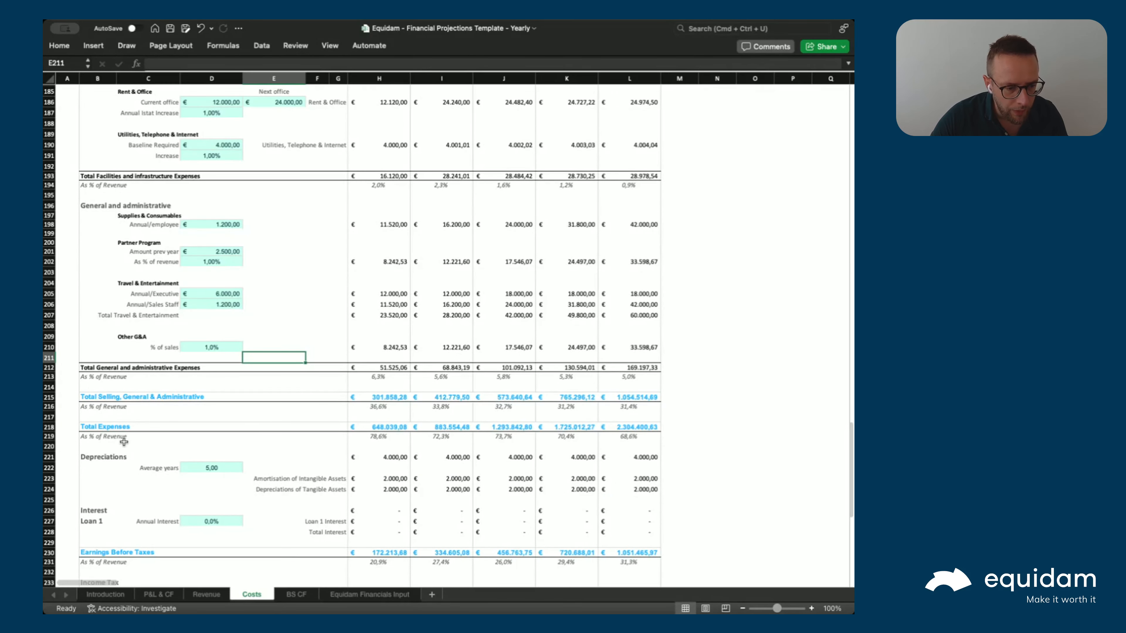
{"action": "scroll", "coordinate": [123, 441], "scroll_direction": "down", "scroll_amount": 1}
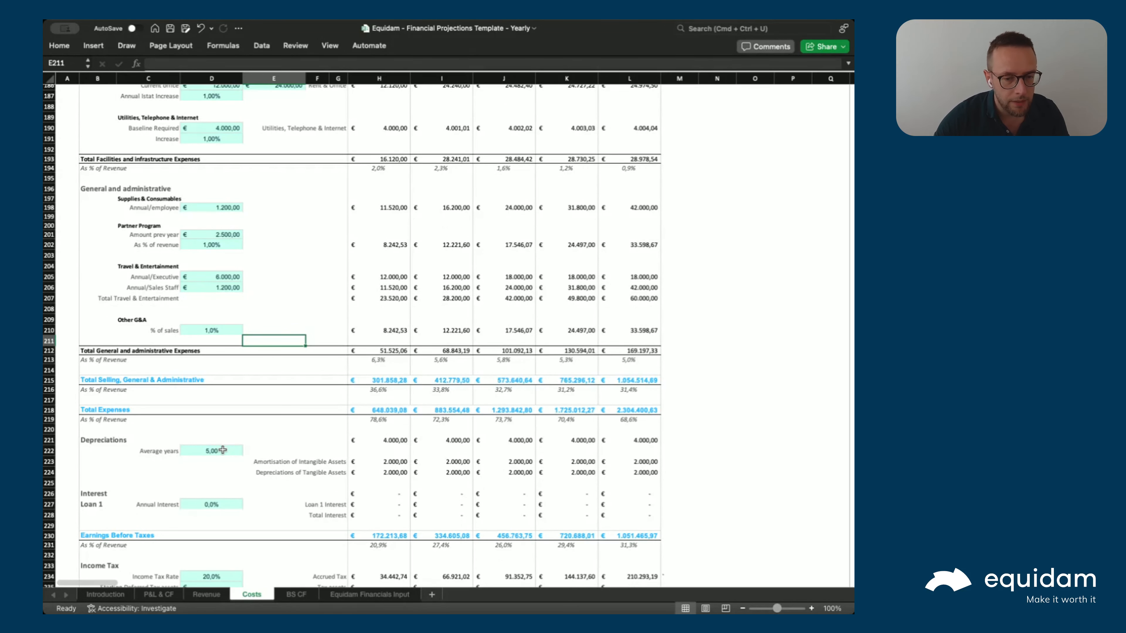
{"action": "scroll", "coordinate": [224, 453], "scroll_direction": "down", "scroll_amount": 2}
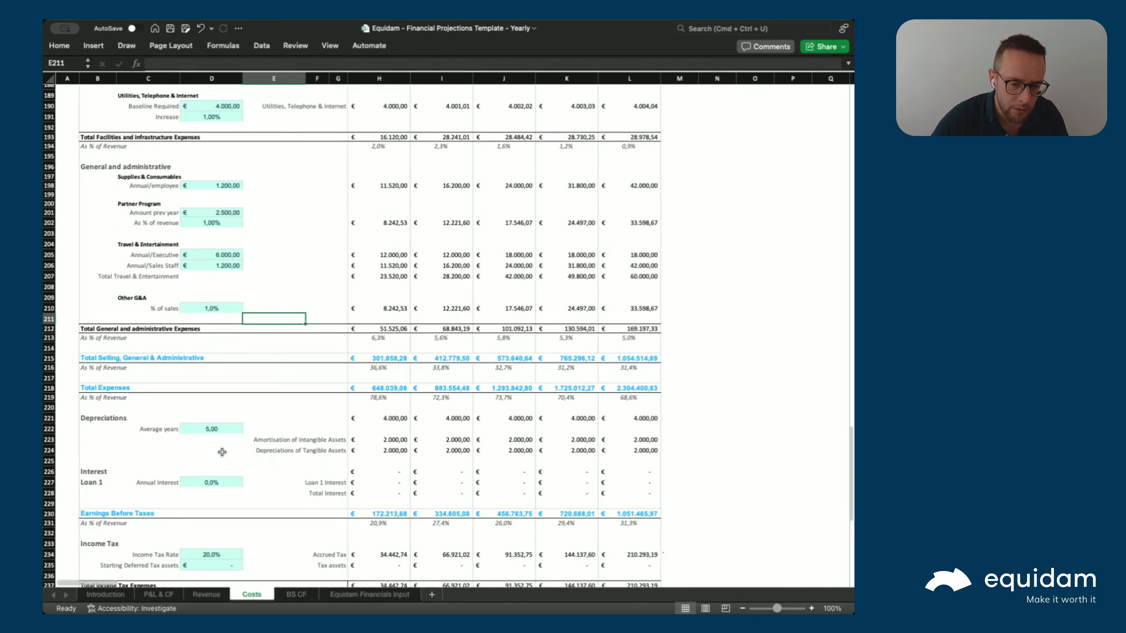
{"action": "scroll", "coordinate": [270, 480], "scroll_direction": "down", "scroll_amount": 3}
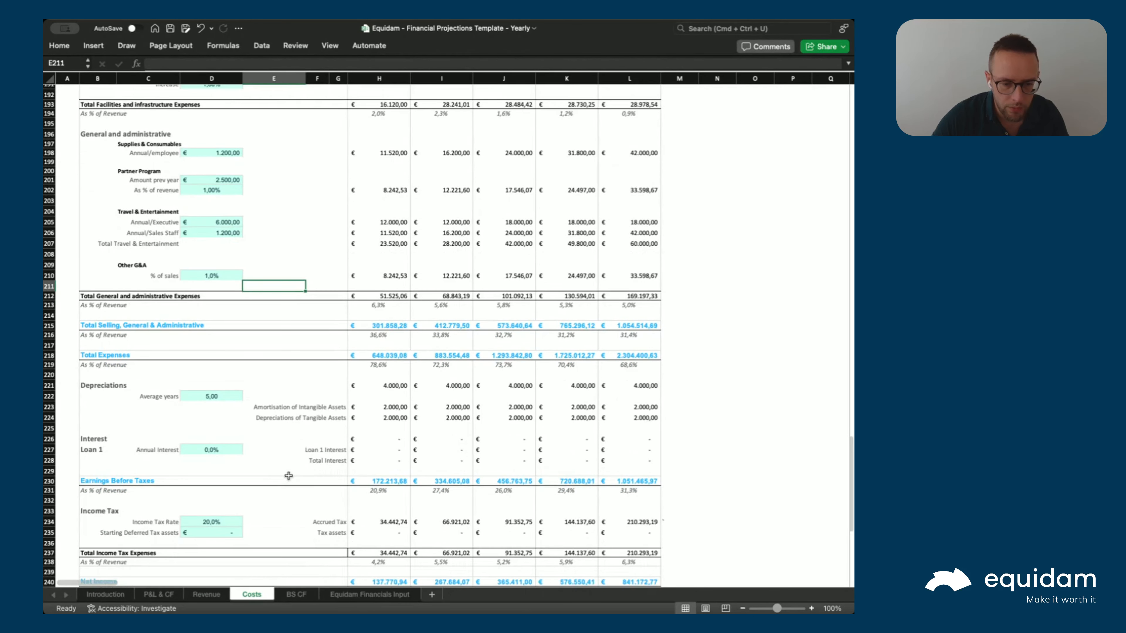
{"action": "scroll", "coordinate": [275, 518], "scroll_direction": "down", "scroll_amount": 1}
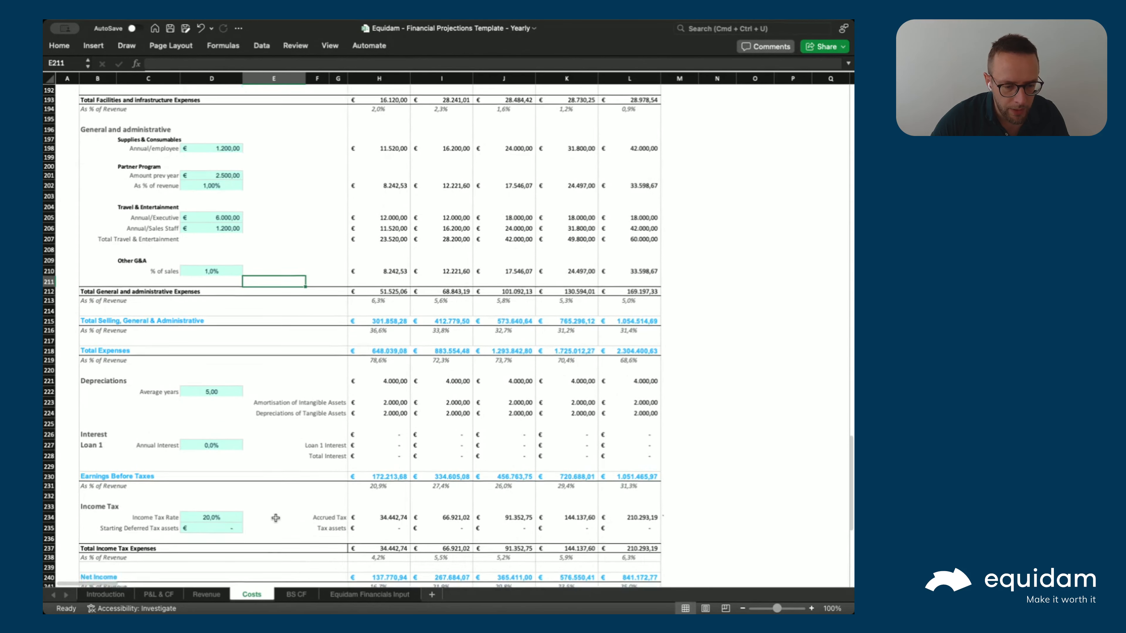
{"action": "scroll", "coordinate": [276, 518], "scroll_direction": "down", "scroll_amount": 3}
{"action": "scroll", "coordinate": [234, 488], "scroll_direction": "down", "scroll_amount": 1}
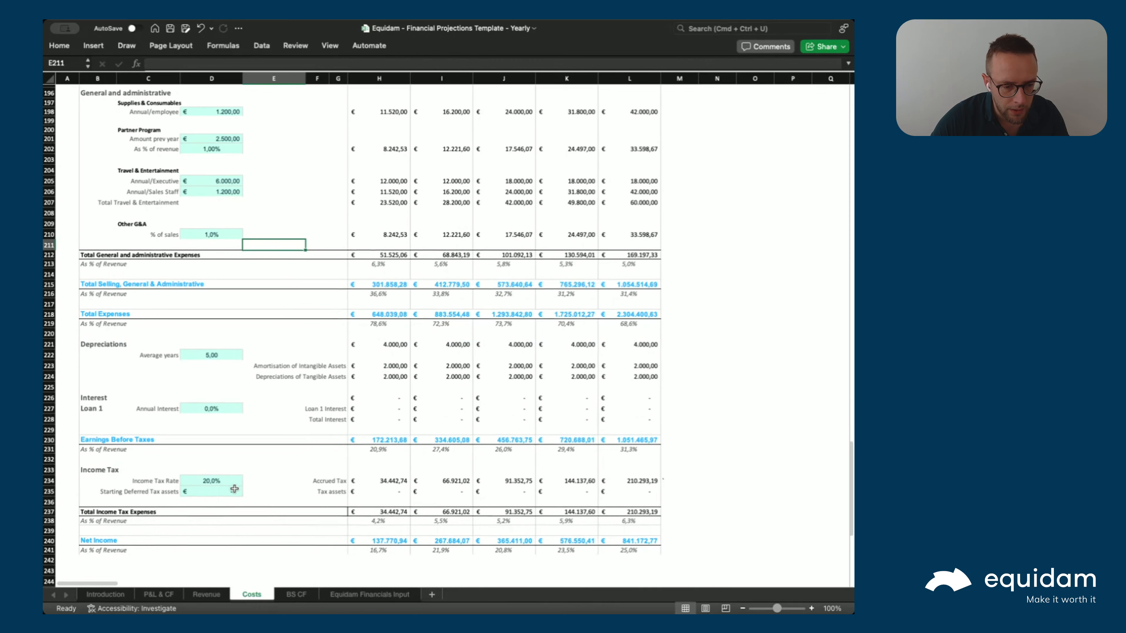
{"action": "left_click", "coordinate": [203, 482]}
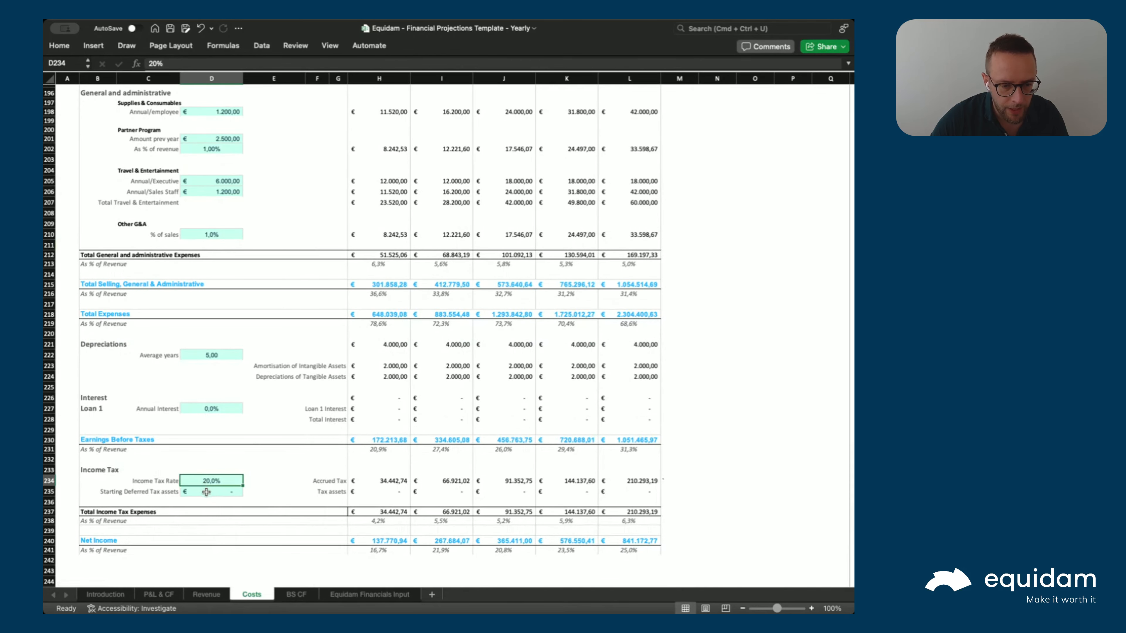
{"action": "left_click", "coordinate": [206, 491]}
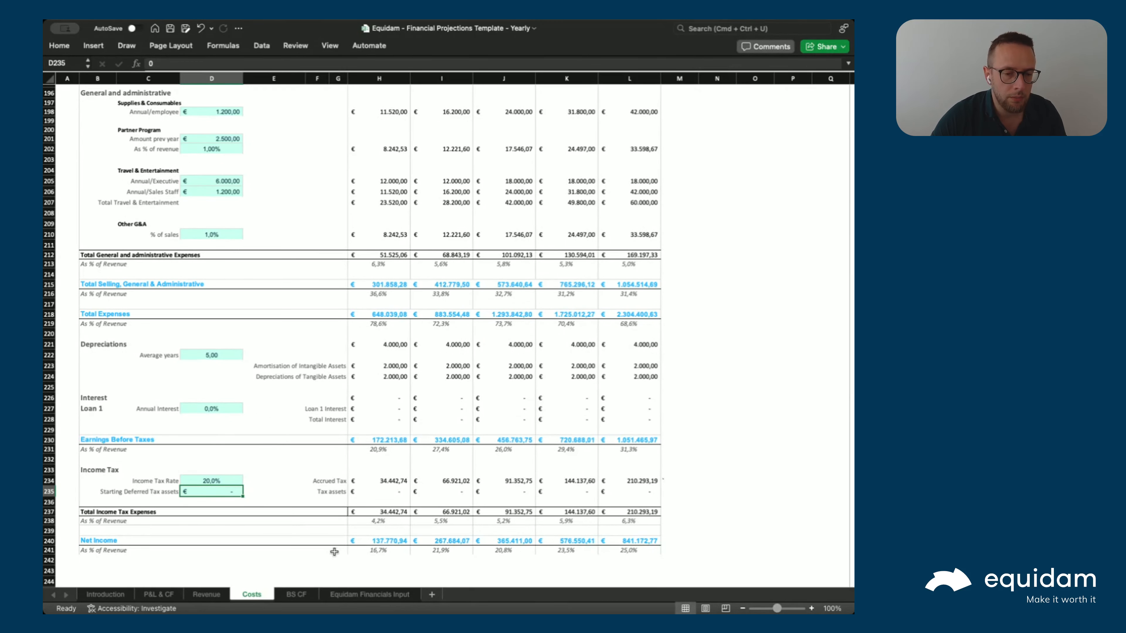
{"action": "left_click", "coordinate": [296, 595]}
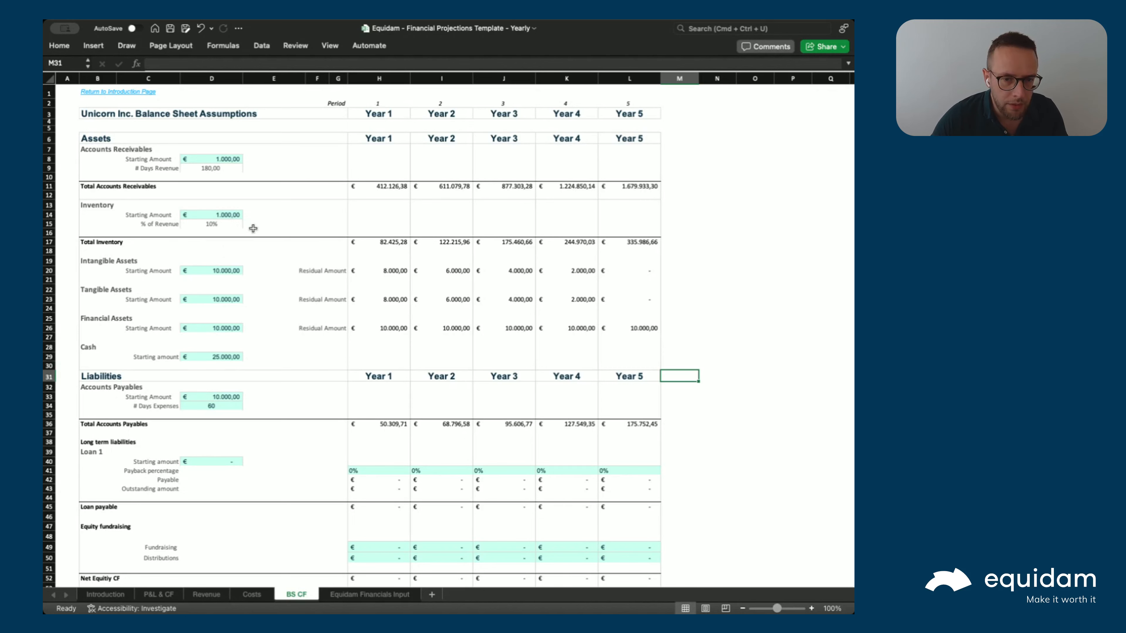
Try 0% as the Inventory % of Revenue in the balance sheet assumptions, and undo that change.
{"action": "left_click", "coordinate": [224, 224]}
{"action": "scroll", "coordinate": [186, 248], "scroll_direction": "down", "scroll_amount": 1}
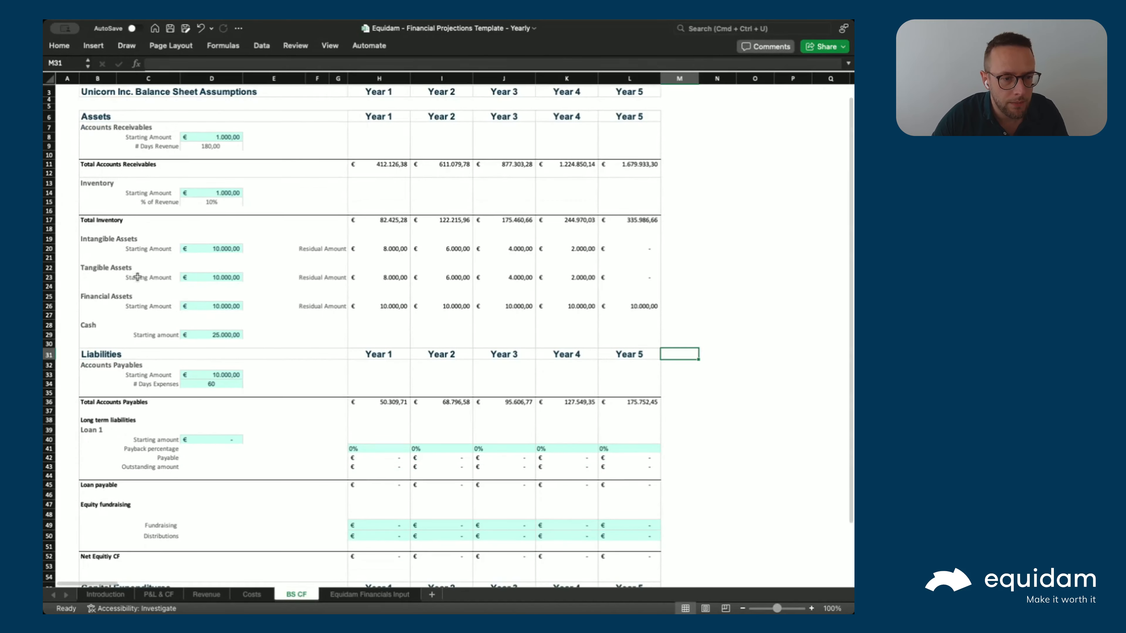
{"action": "type", "text": "0"}
{"action": "key", "text": "Return"}
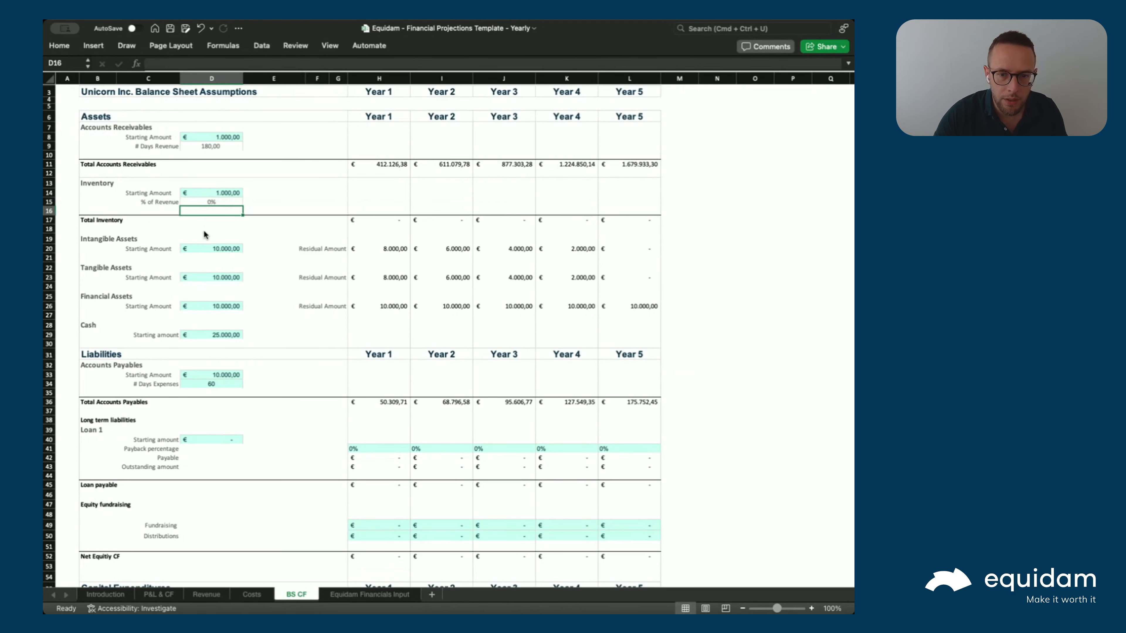
{"action": "key", "text": "super+z"}
Review the balance sheet assumptions from the assets through Accounts Payables, Loan 1 and Equity fundraising down to Capital Expenditures.
{"action": "scroll", "coordinate": [181, 278], "scroll_direction": "down", "scroll_amount": 1}
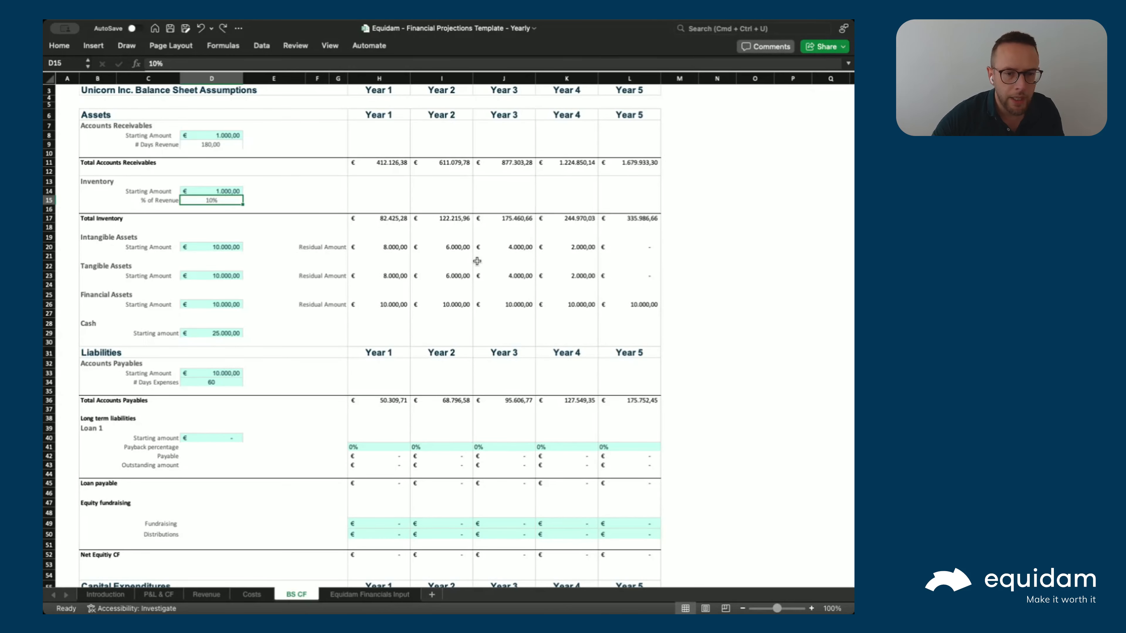
{"action": "scroll", "coordinate": [197, 328], "scroll_direction": "down", "scroll_amount": 2}
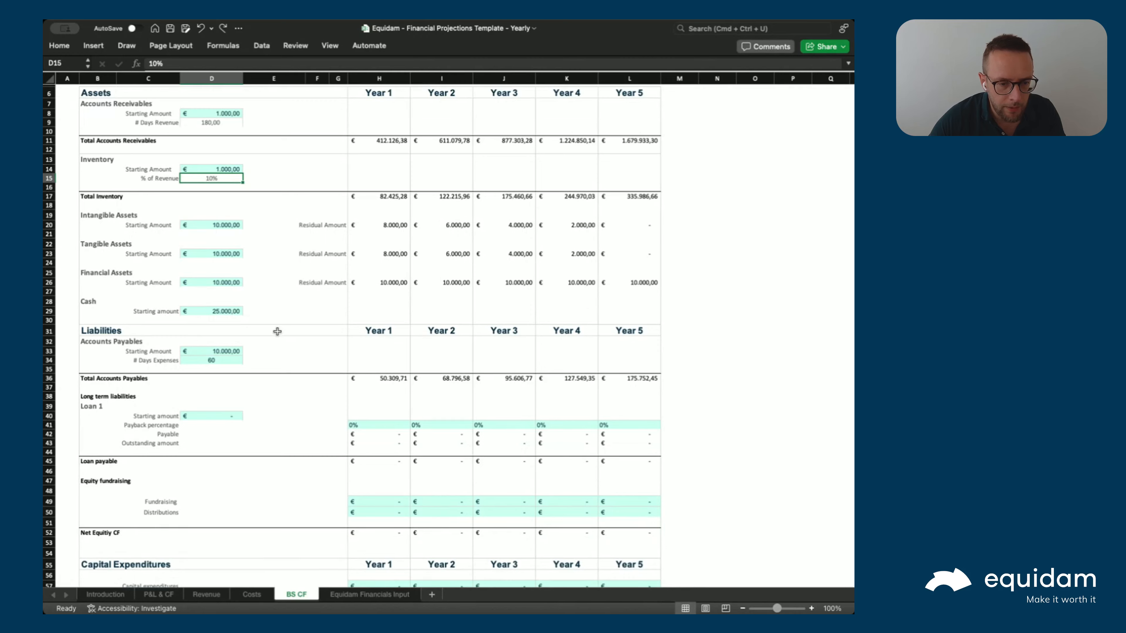
{"action": "scroll", "coordinate": [275, 331], "scroll_direction": "down", "scroll_amount": 3}
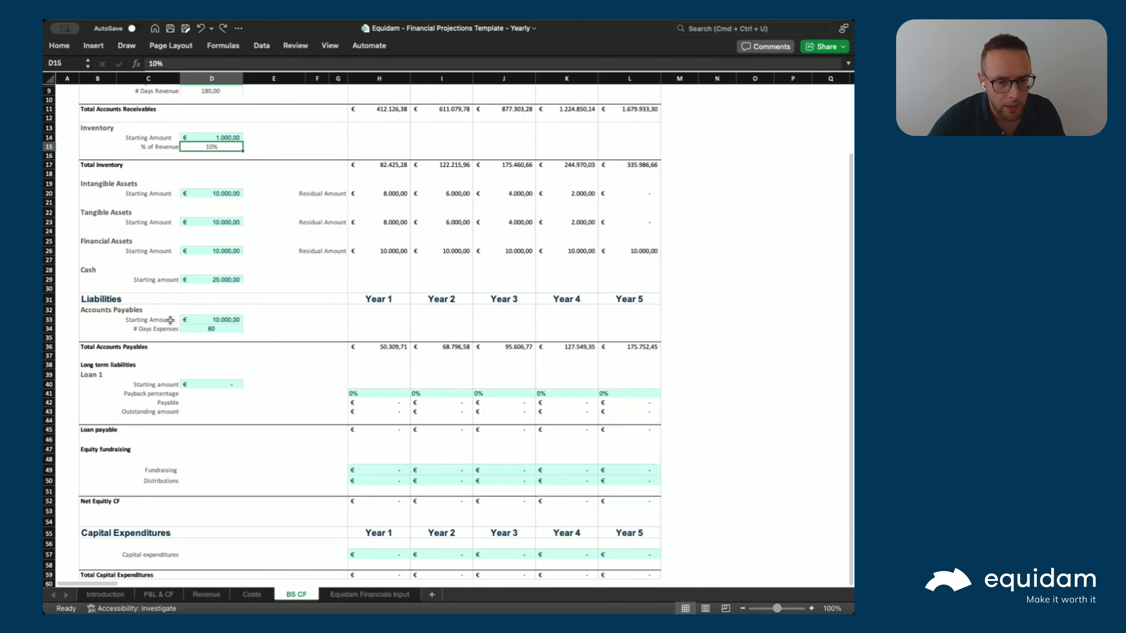
{"action": "scroll", "coordinate": [153, 340], "scroll_direction": "down", "scroll_amount": 2}
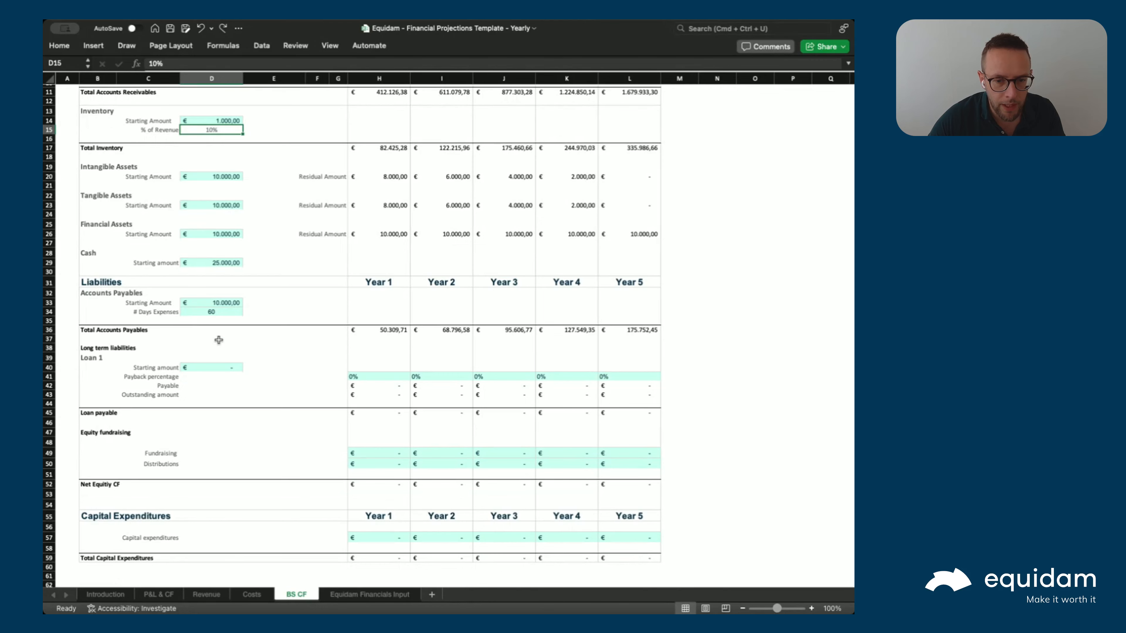
{"action": "scroll", "coordinate": [211, 330], "scroll_direction": "up", "scroll_amount": 3}
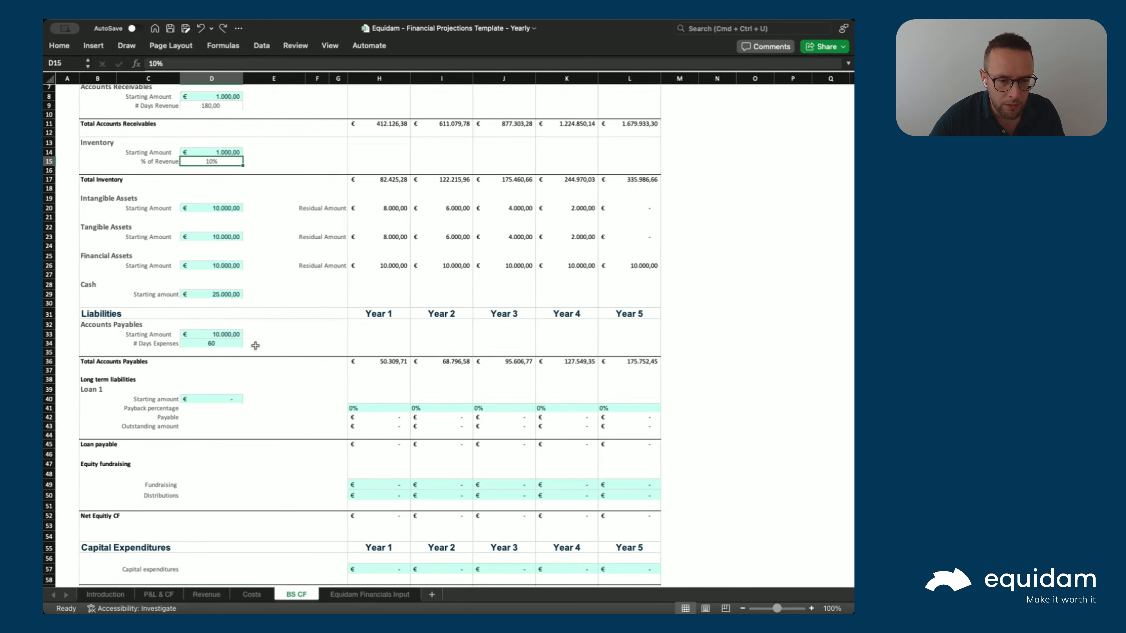
{"action": "scroll", "coordinate": [245, 350], "scroll_direction": "down", "scroll_amount": 3}
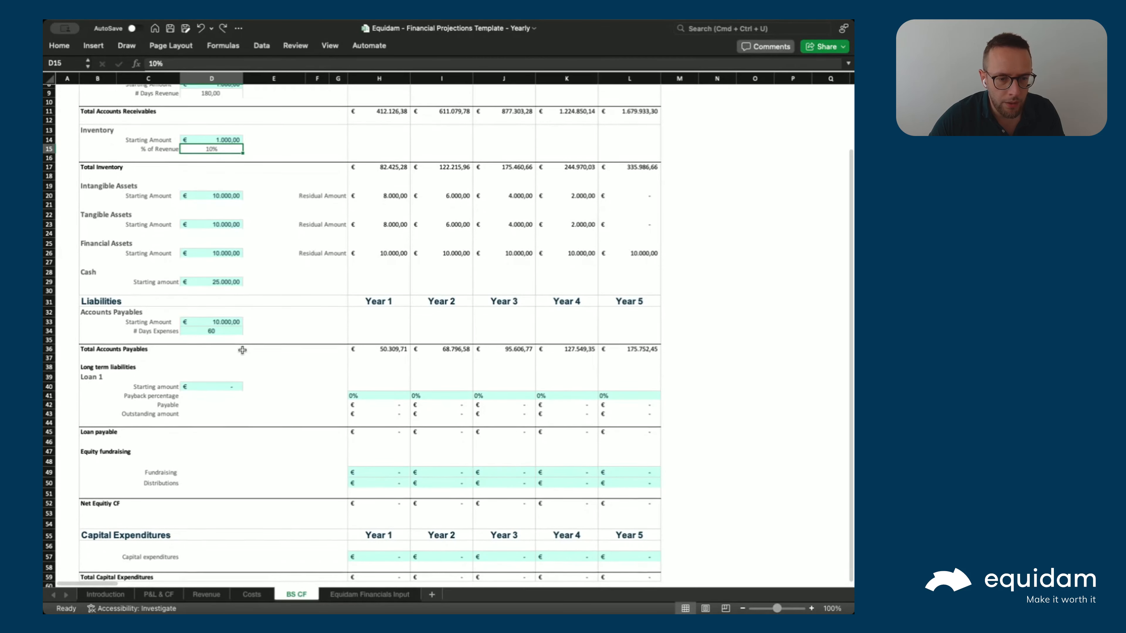
{"action": "scroll", "coordinate": [223, 370], "scroll_direction": "down", "scroll_amount": 6}
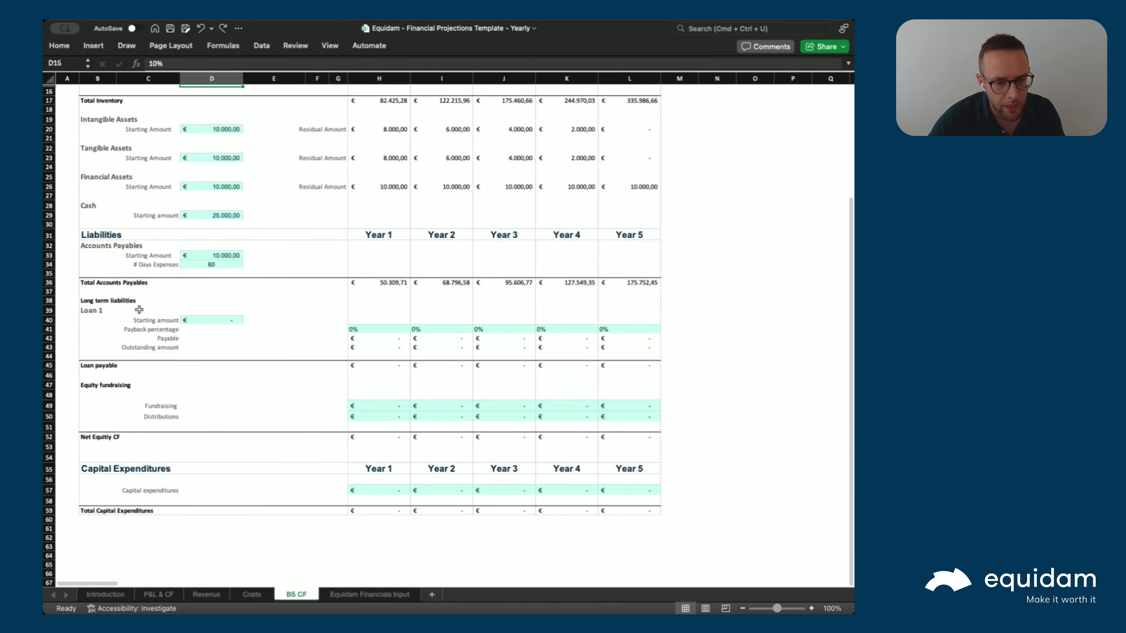
{"action": "left_click", "coordinate": [87, 312]}
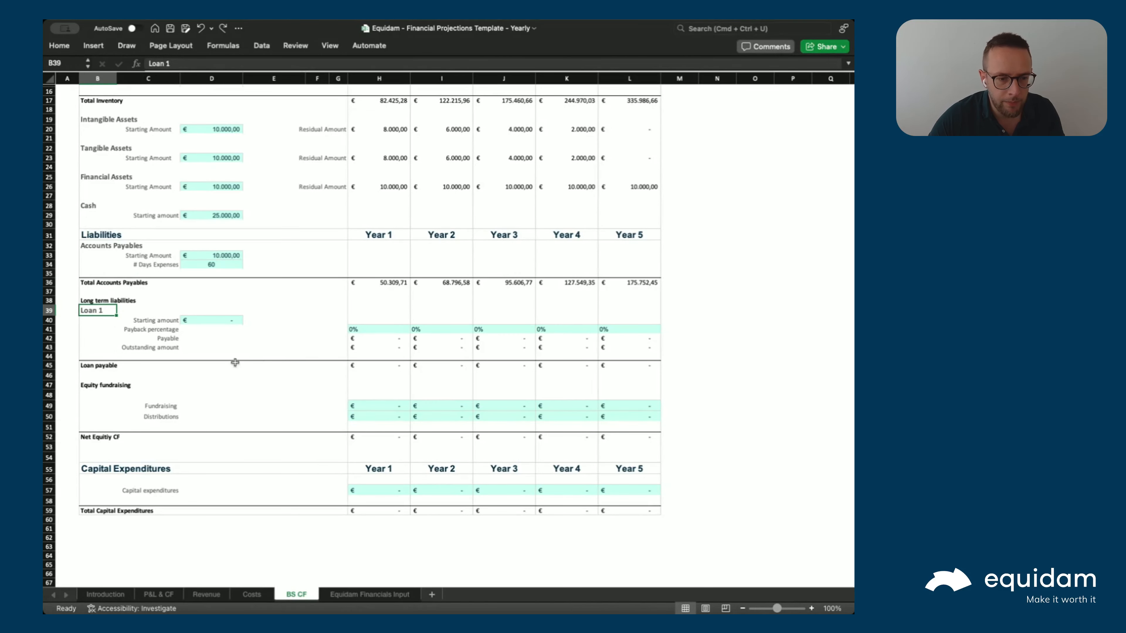
{"action": "scroll", "coordinate": [101, 506], "scroll_direction": "down", "scroll_amount": 2}
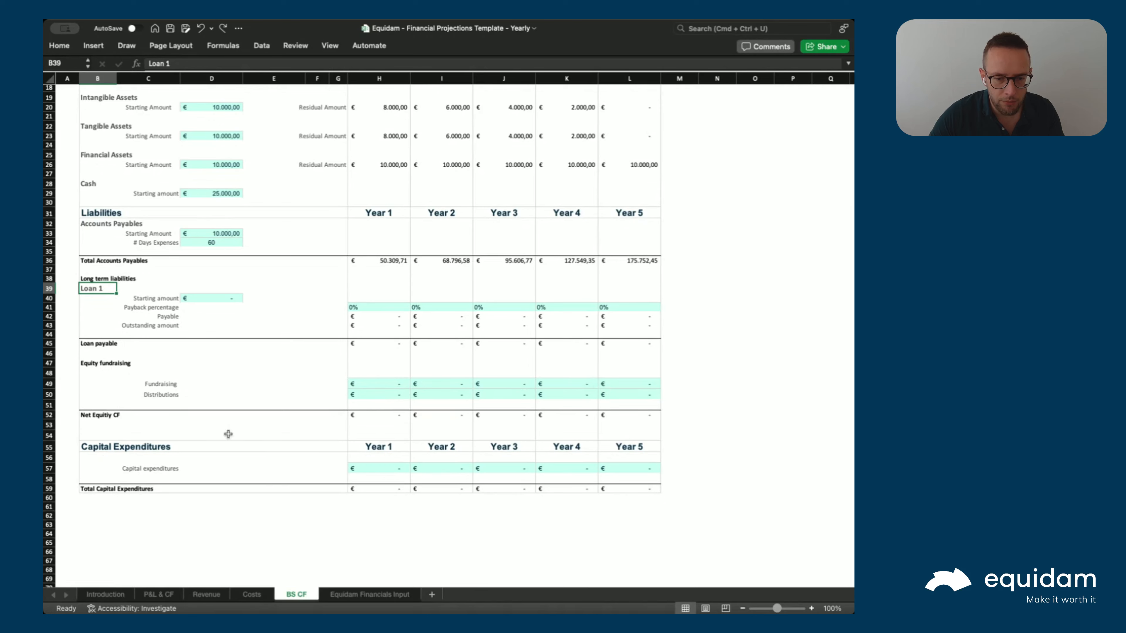
{"action": "scroll", "coordinate": [227, 435], "scroll_direction": "down", "scroll_amount": 3}
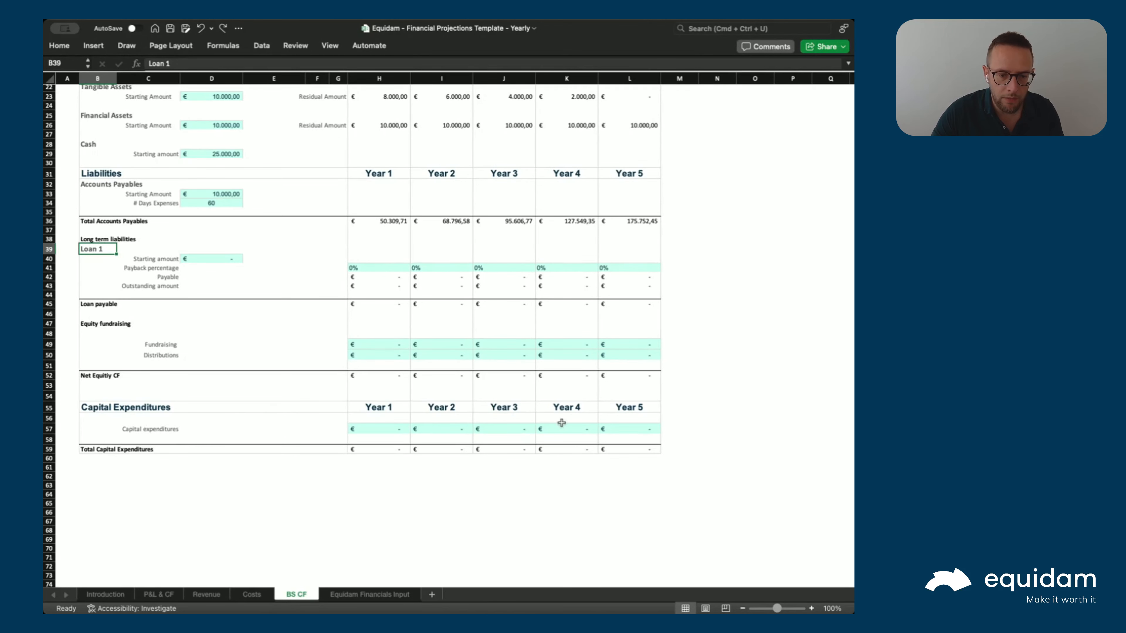
{"action": "scroll", "coordinate": [216, 380], "scroll_direction": "up", "scroll_amount": 2}
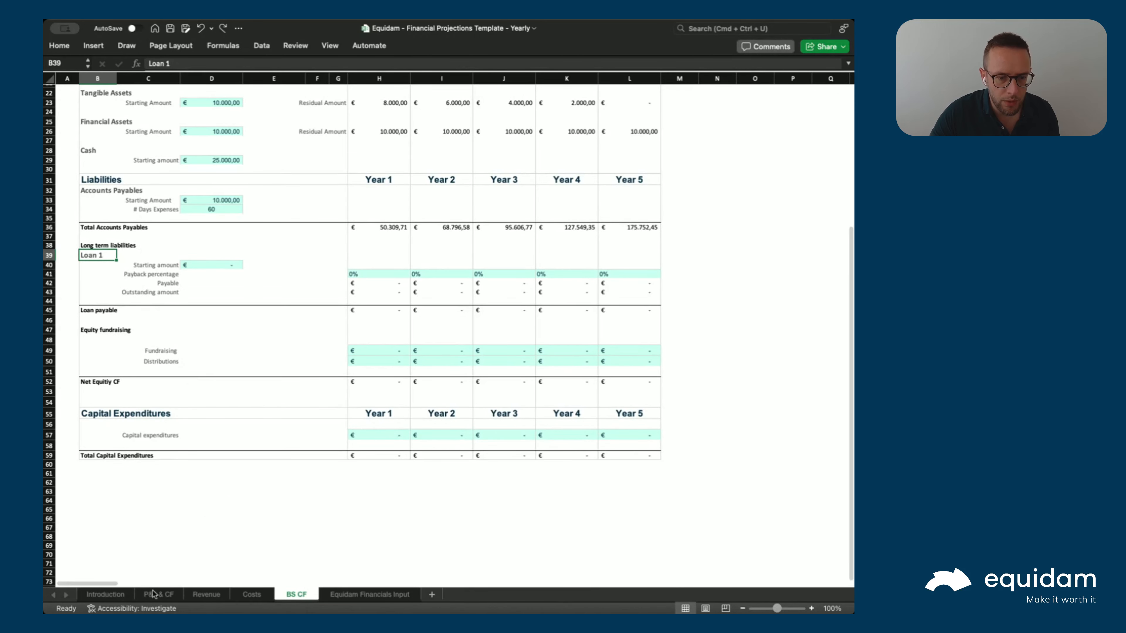
Open the P&L & CF sheet and compare its Past Year inputs with the Year 1 projections, including the Executives wages.
{"action": "left_click", "coordinate": [176, 596]}
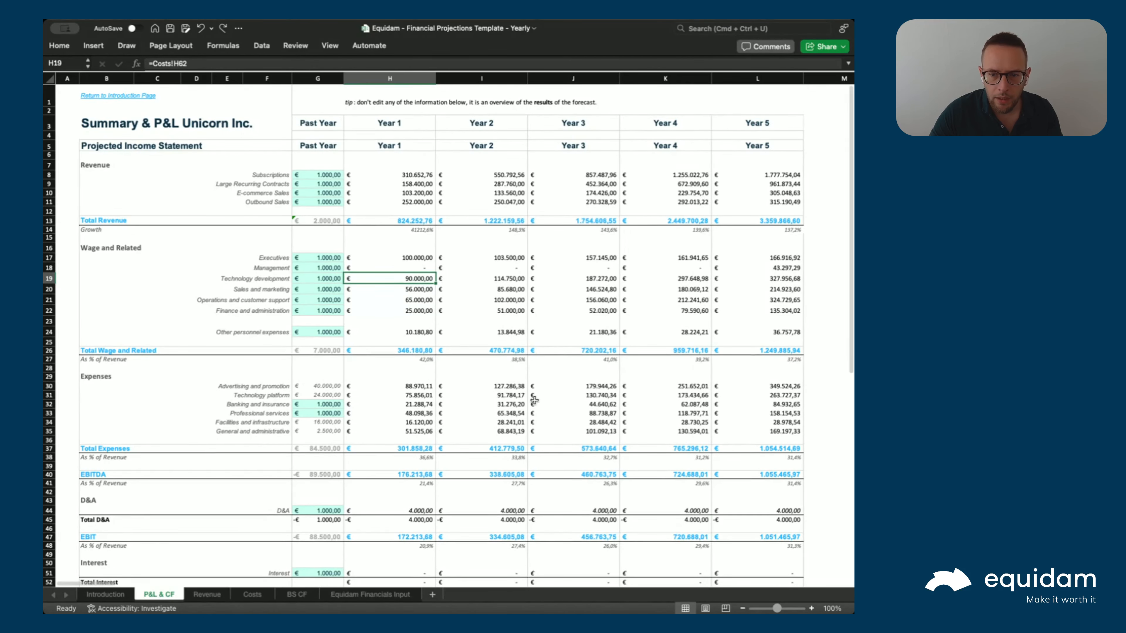
{"action": "left_click_drag", "start_coordinate": [297, 166], "coordinate": [296, 549]}
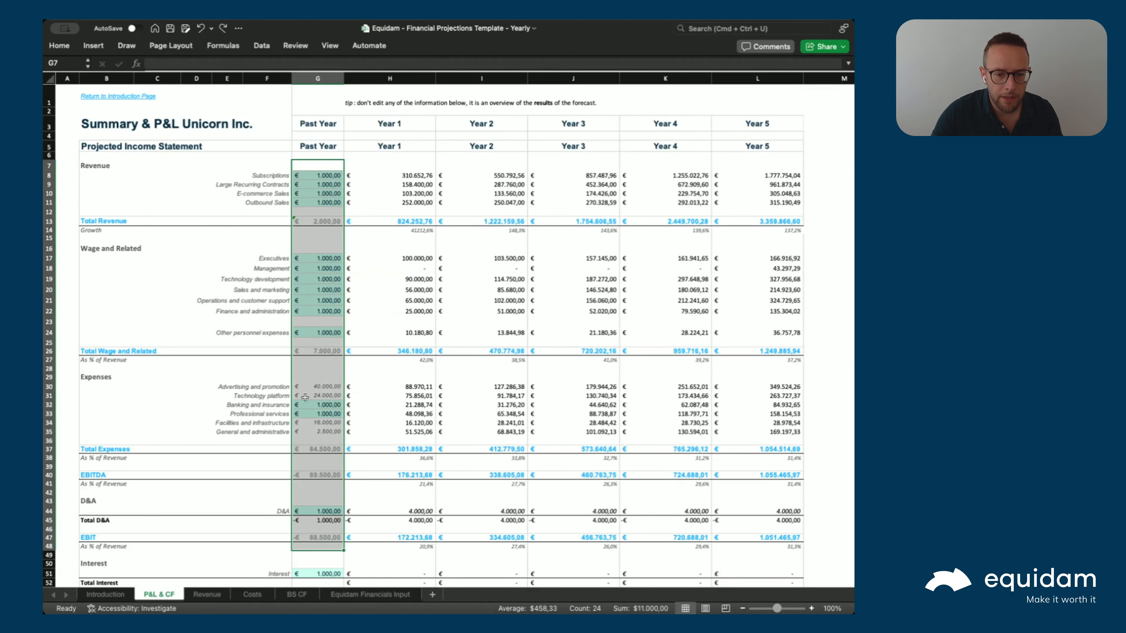
{"action": "left_click", "coordinate": [359, 249]}
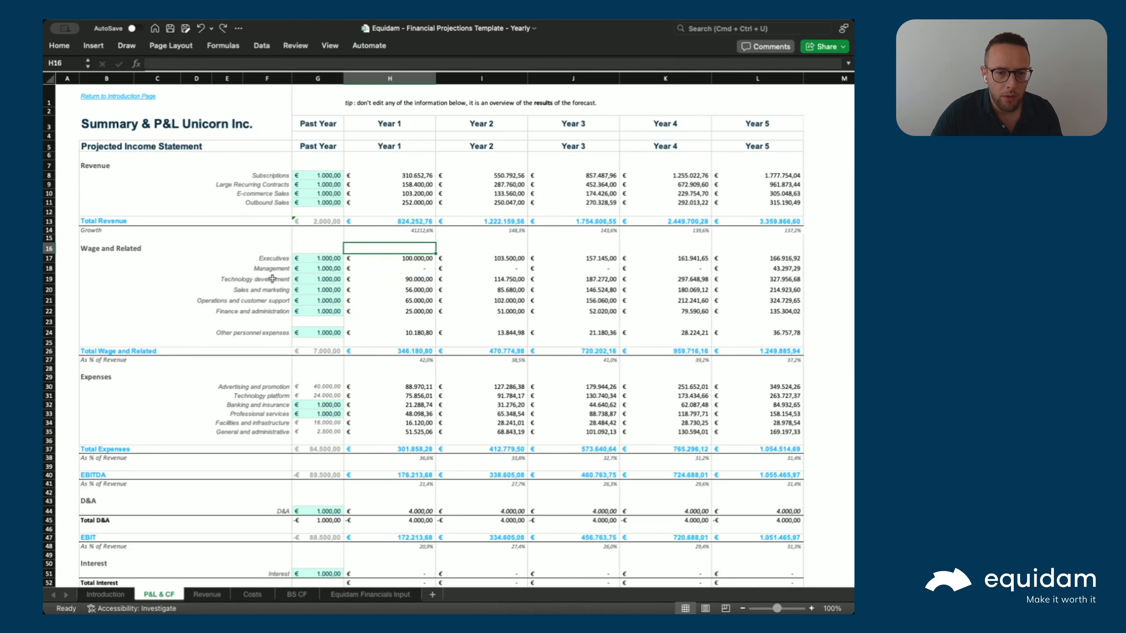
{"action": "left_click", "coordinate": [318, 262]}
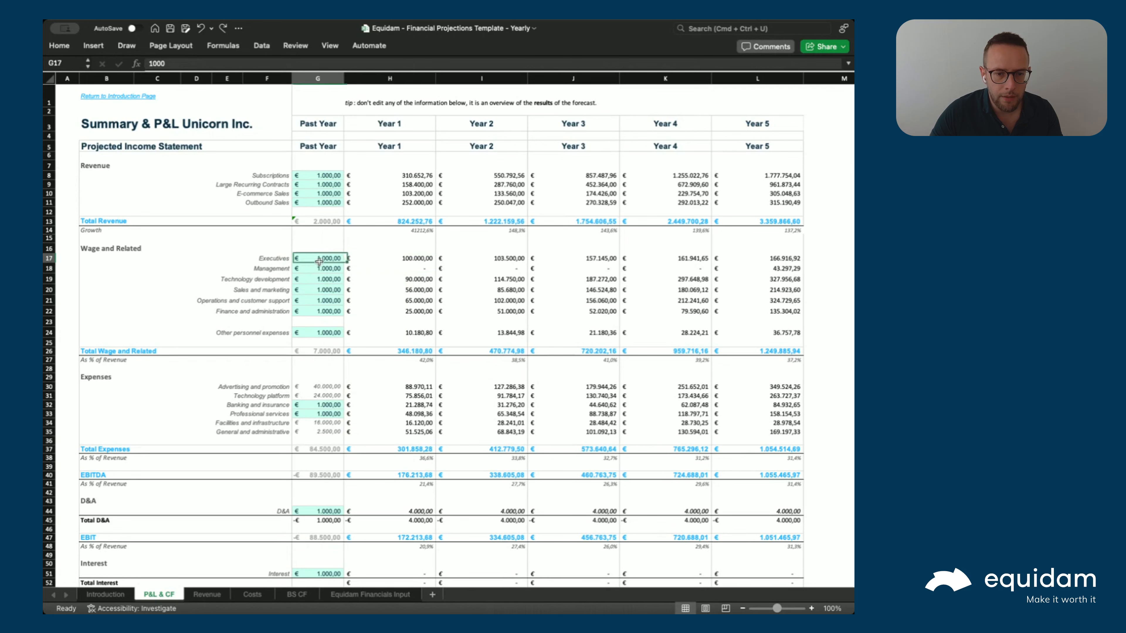
{"action": "left_click", "coordinate": [381, 269]}
{"action": "key", "text": "Up"}
{"action": "key", "text": "Left"}
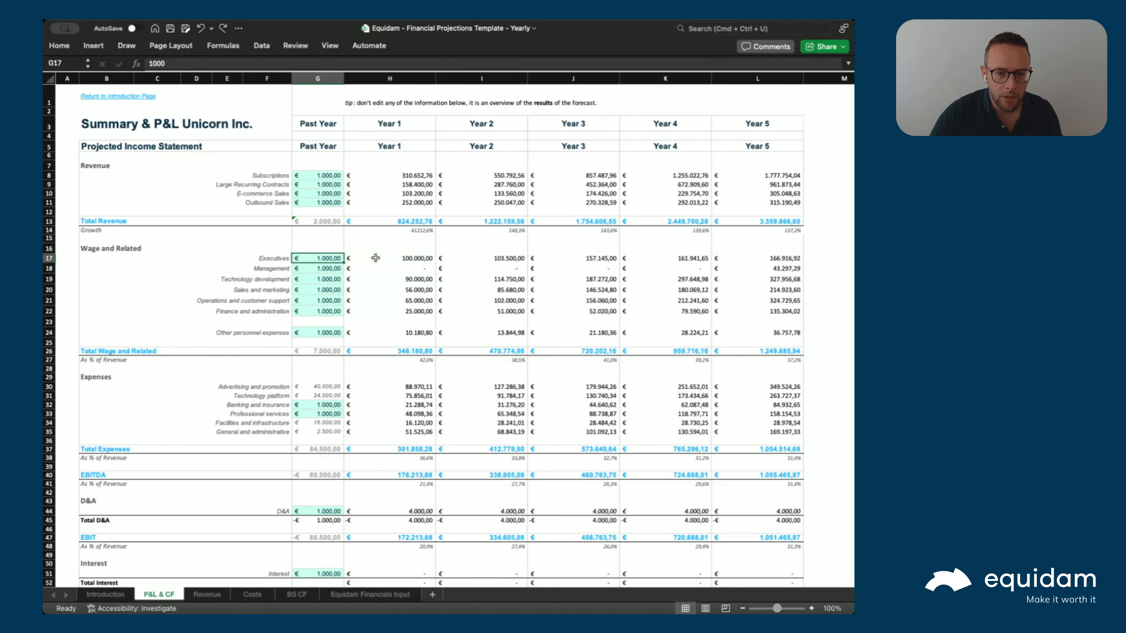
{"action": "left_click", "coordinate": [375, 257]}
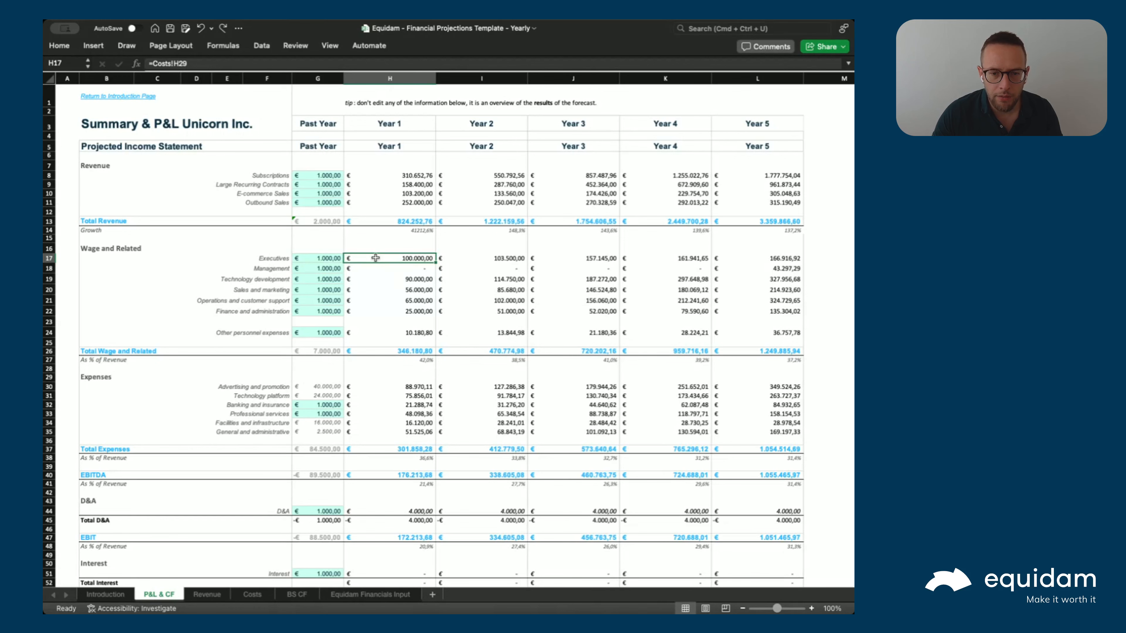
{"action": "key", "text": "Left"}
{"action": "key", "text": "Right"}
{"action": "key", "text": "Left"}
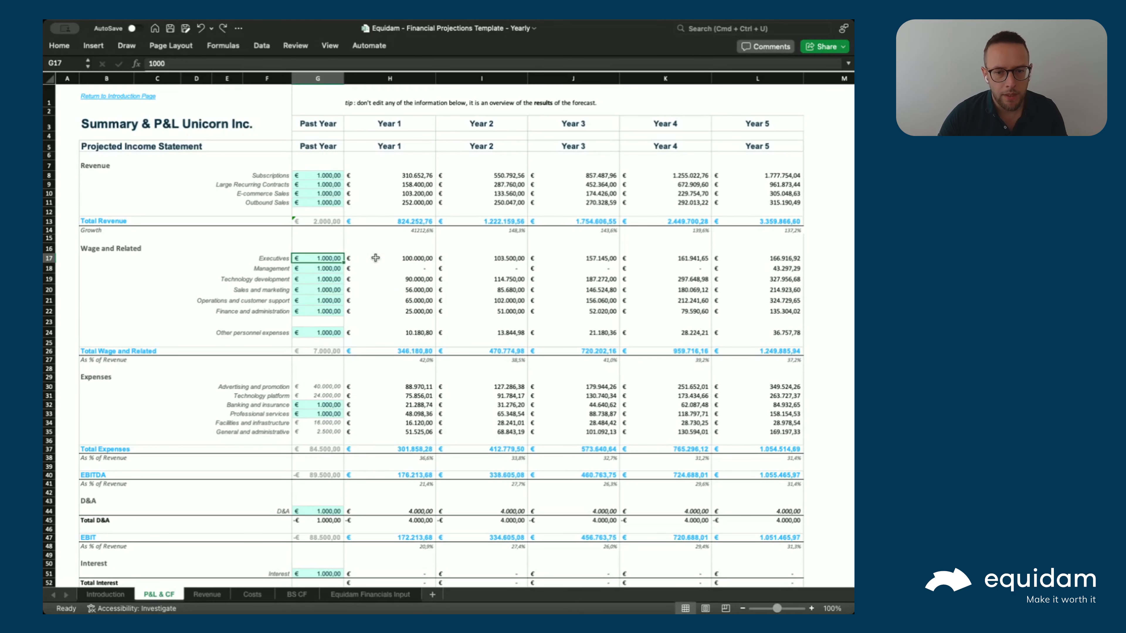
Try 250000 as the Past Year Subscriptions revenue, and restore that input to 1000.
{"action": "key", "text": "Up"}
{"action": "key", "text": "Up"}
{"action": "key", "text": "Up"}
{"action": "key", "text": "Up"}
{"action": "key", "text": "Up"}
{"action": "key", "text": "Up"}
{"action": "key", "text": "Up"}
{"action": "key", "text": "Up"}
{"action": "key", "text": "Up"}
{"action": "key", "text": "Right"}
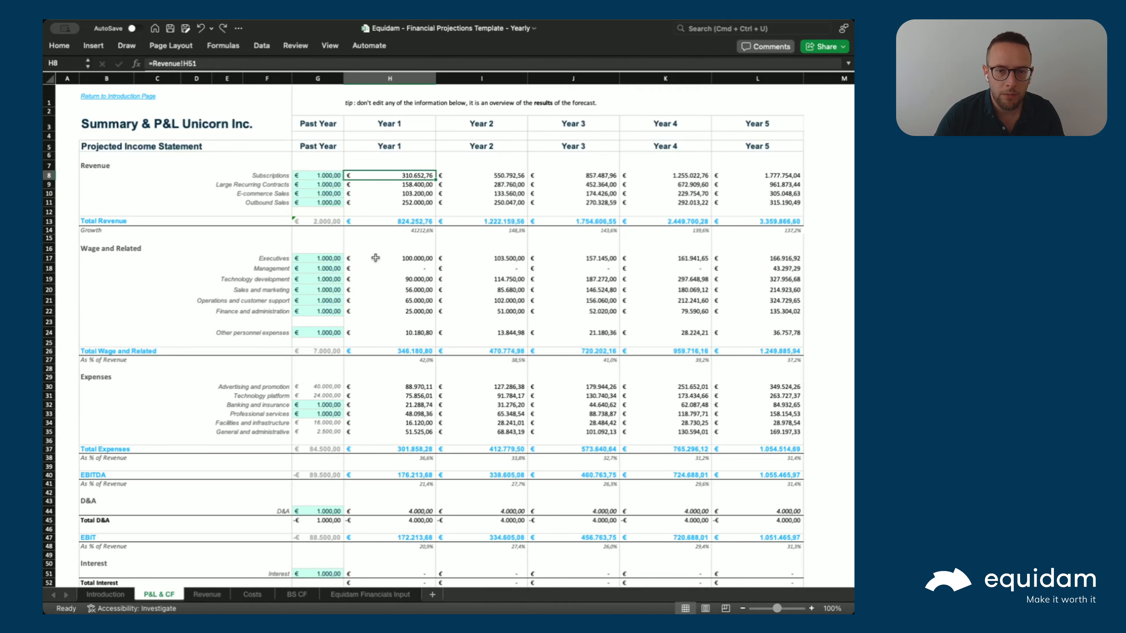
{"action": "key", "text": "Left"}
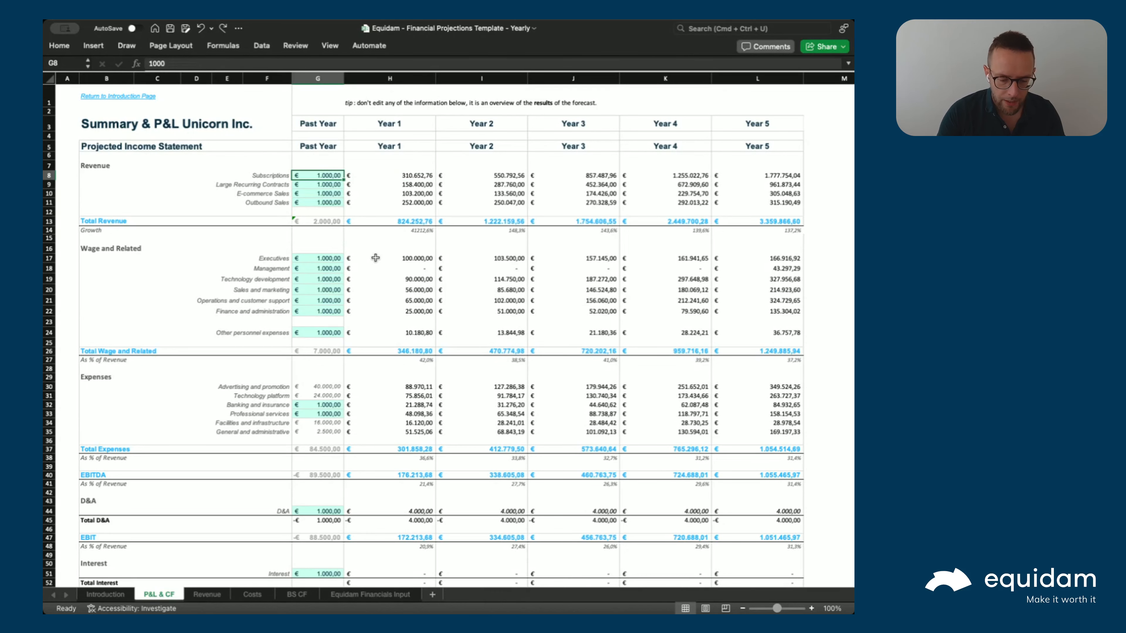
{"action": "type", "text": "250000"}
{"action": "key", "text": "Return"}
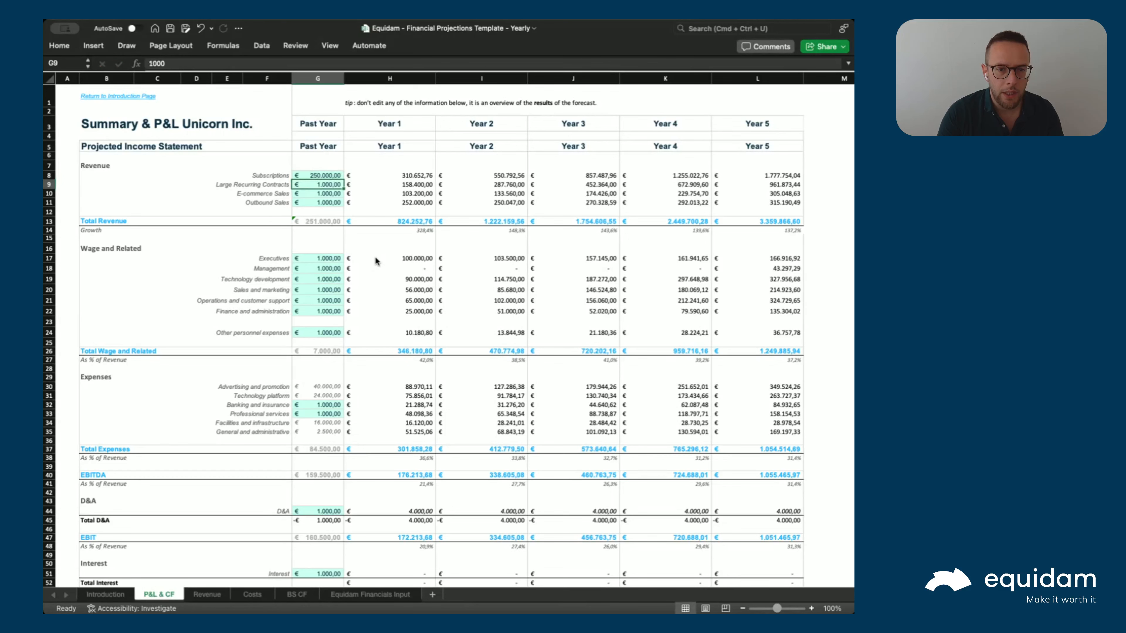
{"action": "key", "text": "Up"}
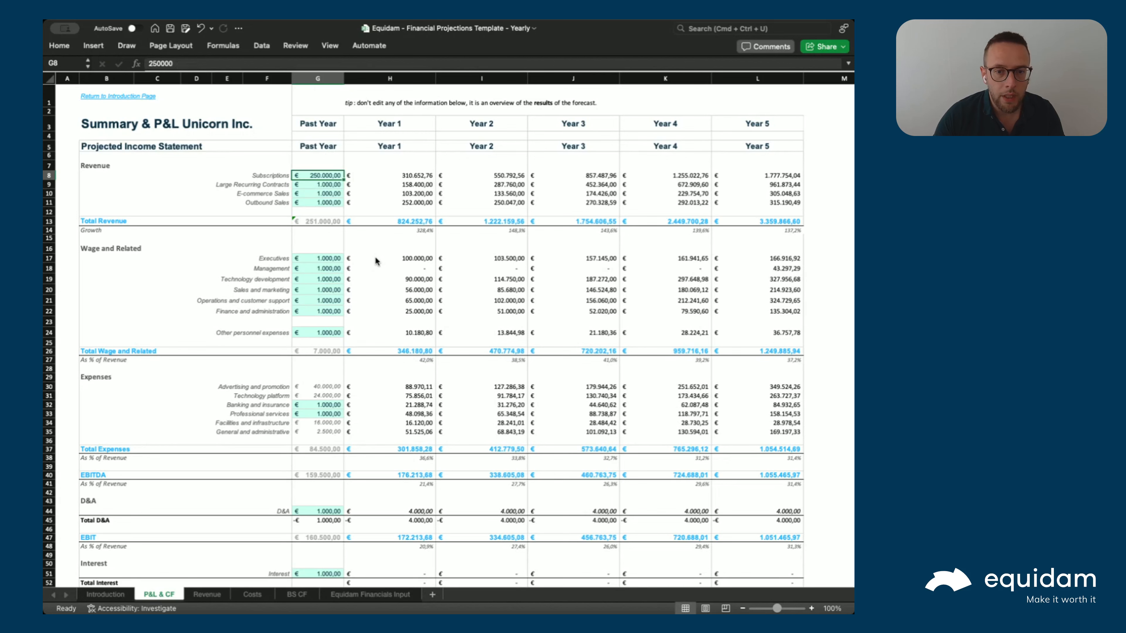
{"action": "type", "text": "1000"}
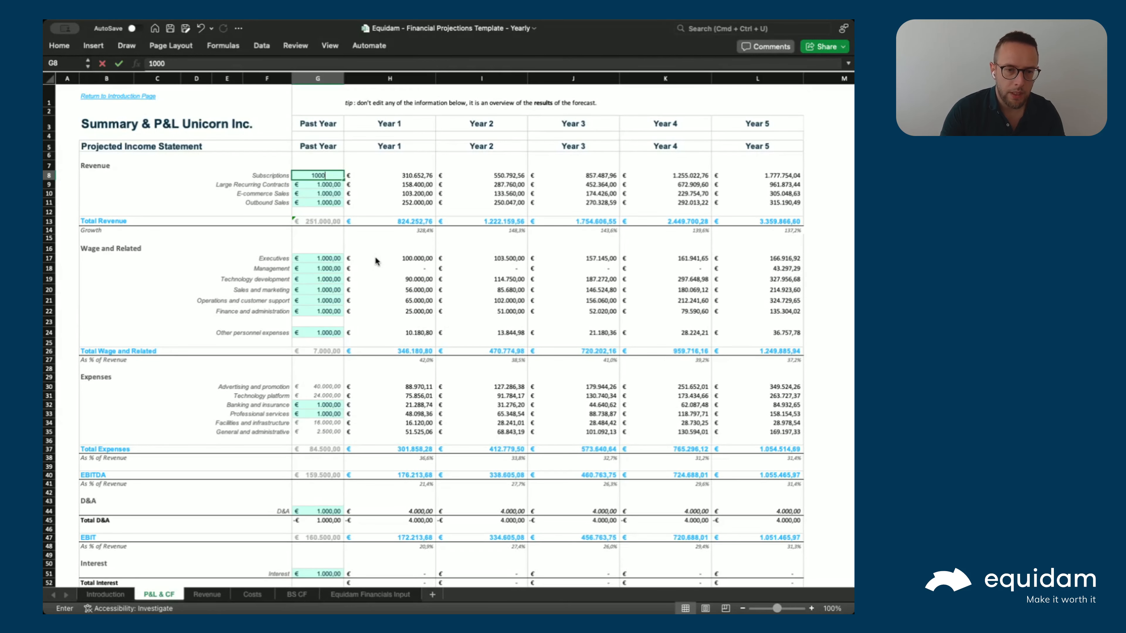
{"action": "key", "text": "Return"}
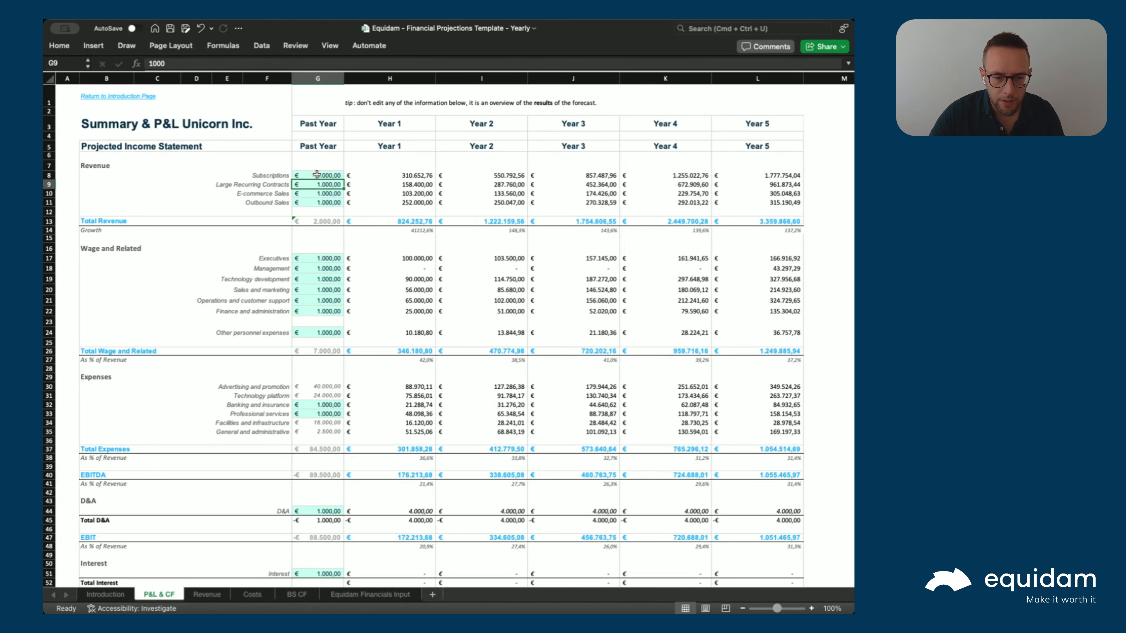
Review the rest of the income statement and the Cash Flow Statement down to Ending Cash.
{"action": "scroll", "coordinate": [310, 472], "scroll_direction": "down", "scroll_amount": 5}
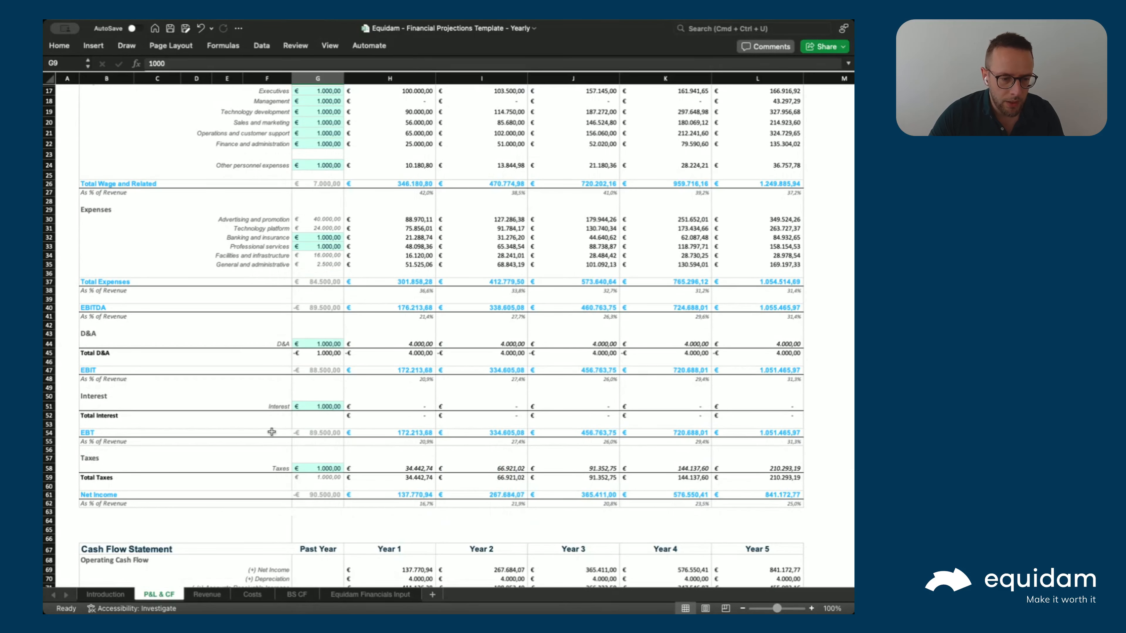
{"action": "scroll", "coordinate": [270, 514], "scroll_direction": "down", "scroll_amount": 2}
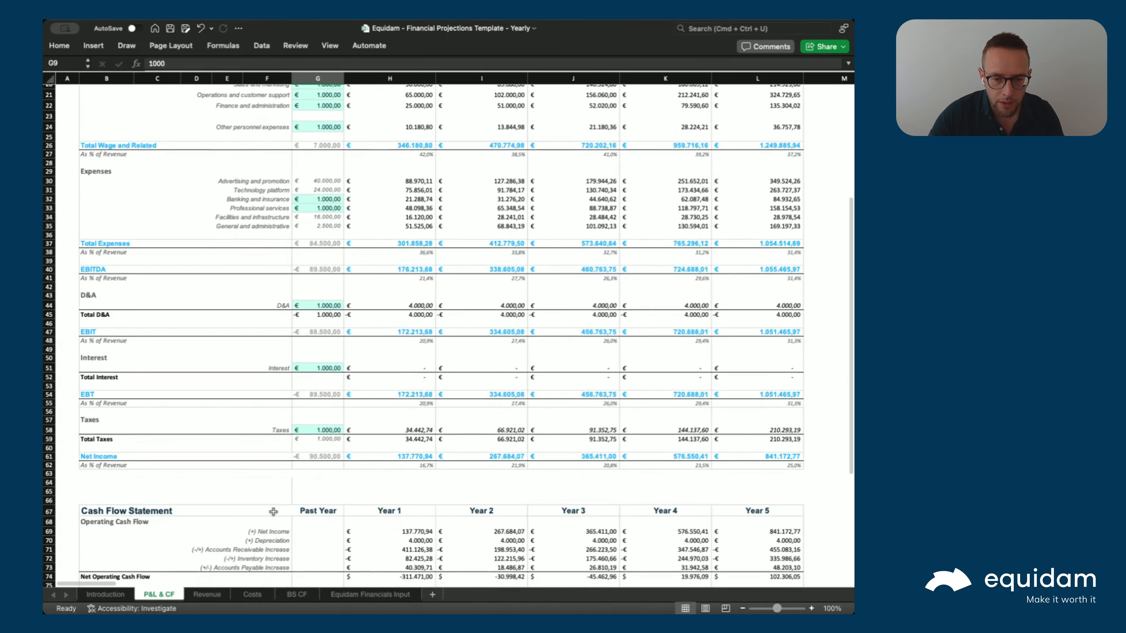
{"action": "scroll", "coordinate": [288, 488], "scroll_direction": "down", "scroll_amount": 5}
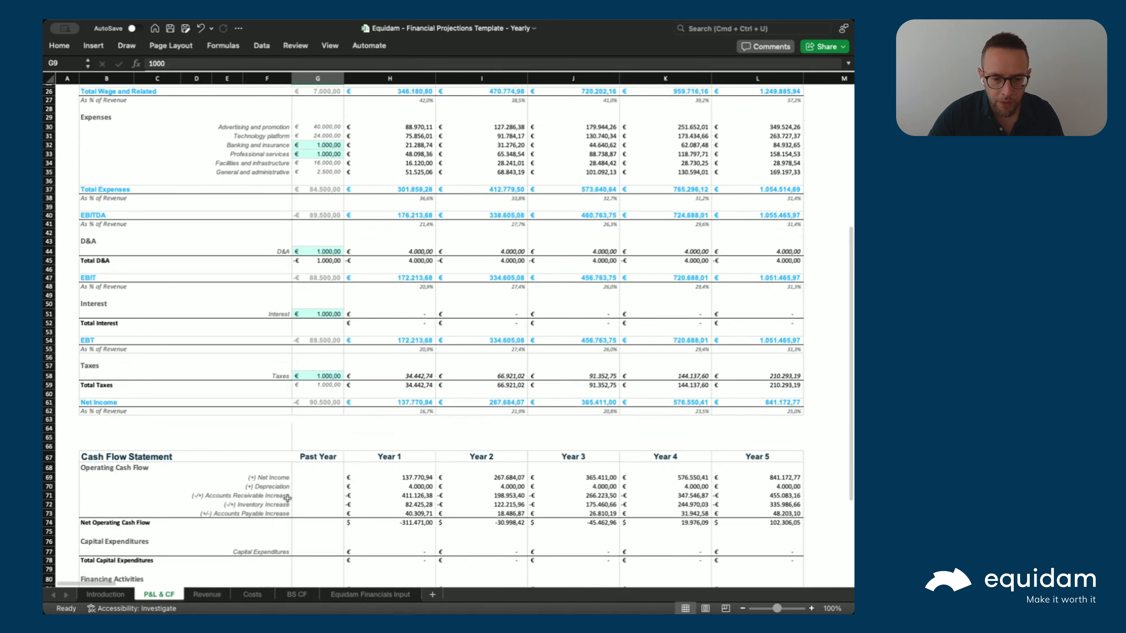
{"action": "scroll", "coordinate": [313, 399], "scroll_direction": "down", "scroll_amount": 3}
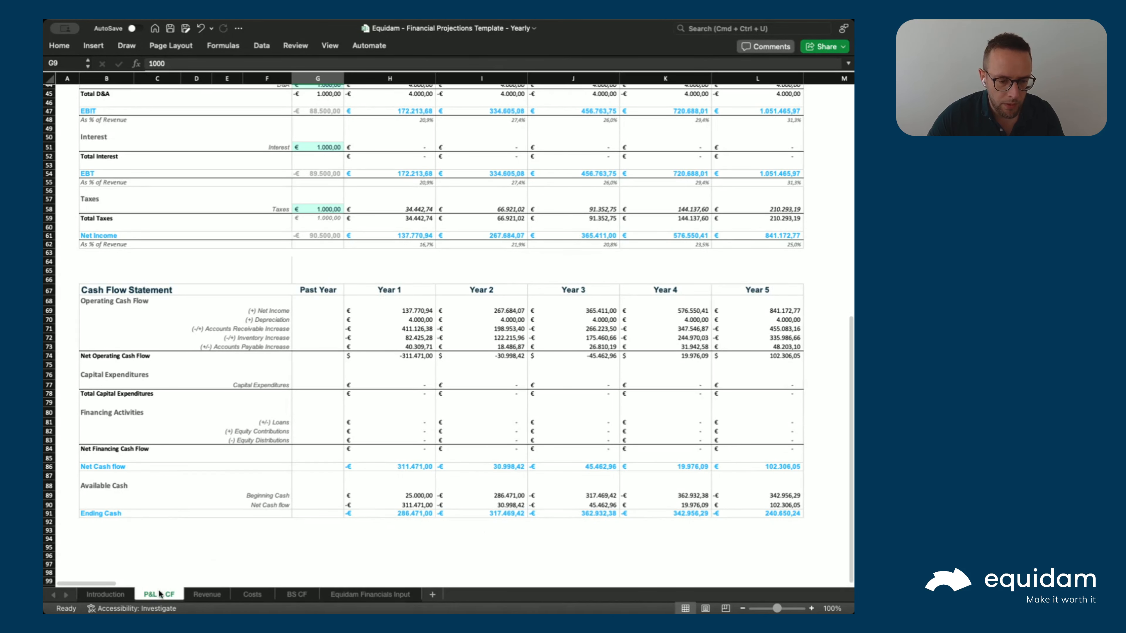
Open the Equidam Financials Input sheet and examine its aggregated figures, highlighting the Year 1 values from Revenue to Interest.
{"action": "left_click", "coordinate": [350, 594]}
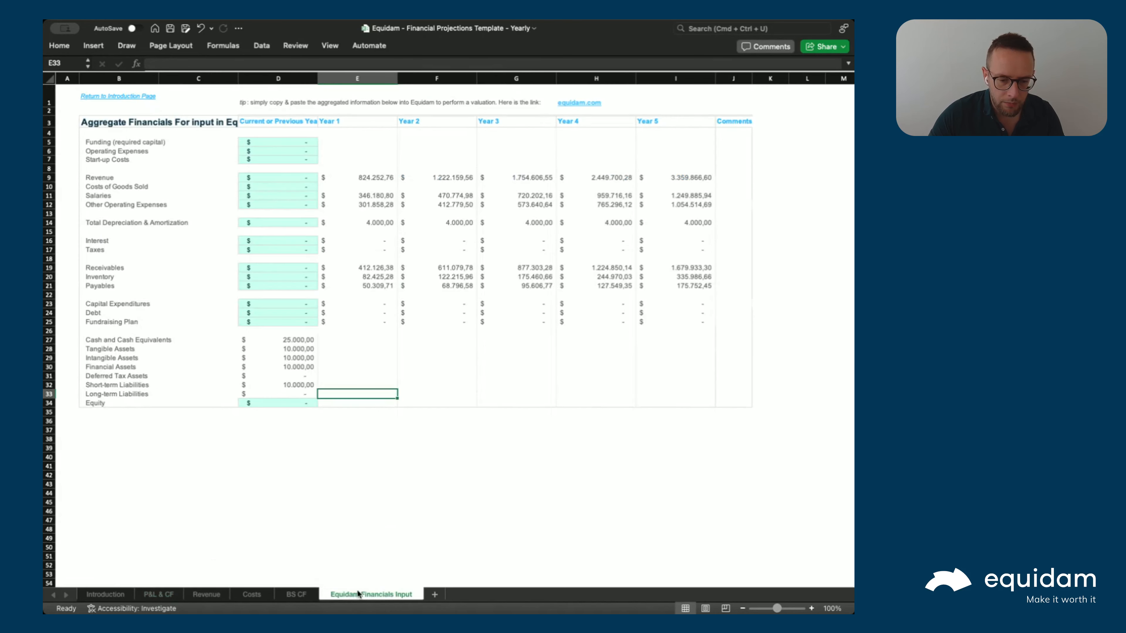
{"action": "left_click_drag", "start_coordinate": [374, 180], "coordinate": [380, 241]}
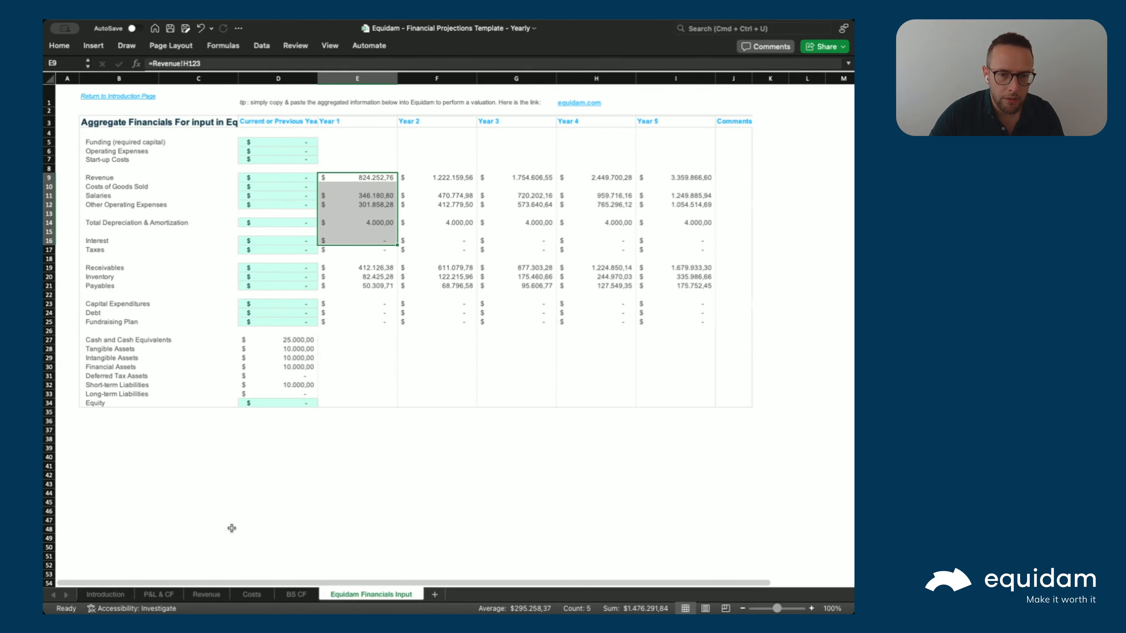
{"action": "left_click", "coordinate": [456, 376]}
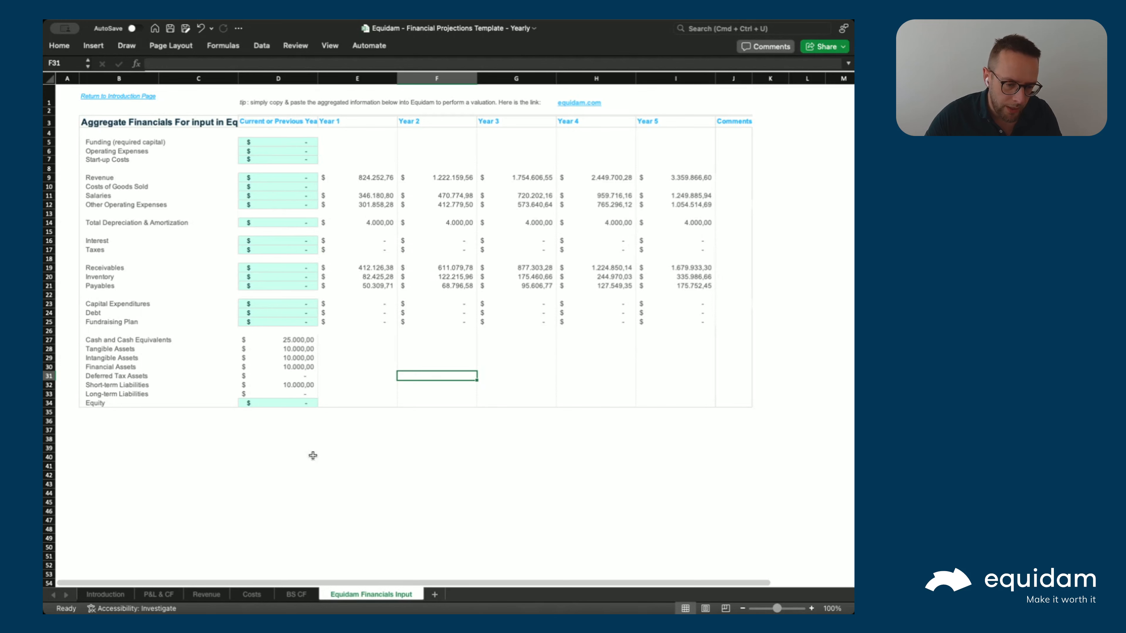
Revisit the Introduction sheet, and review the P&L & CF results from the cash flow up to the revenue totals.
{"action": "left_click", "coordinate": [114, 595]}
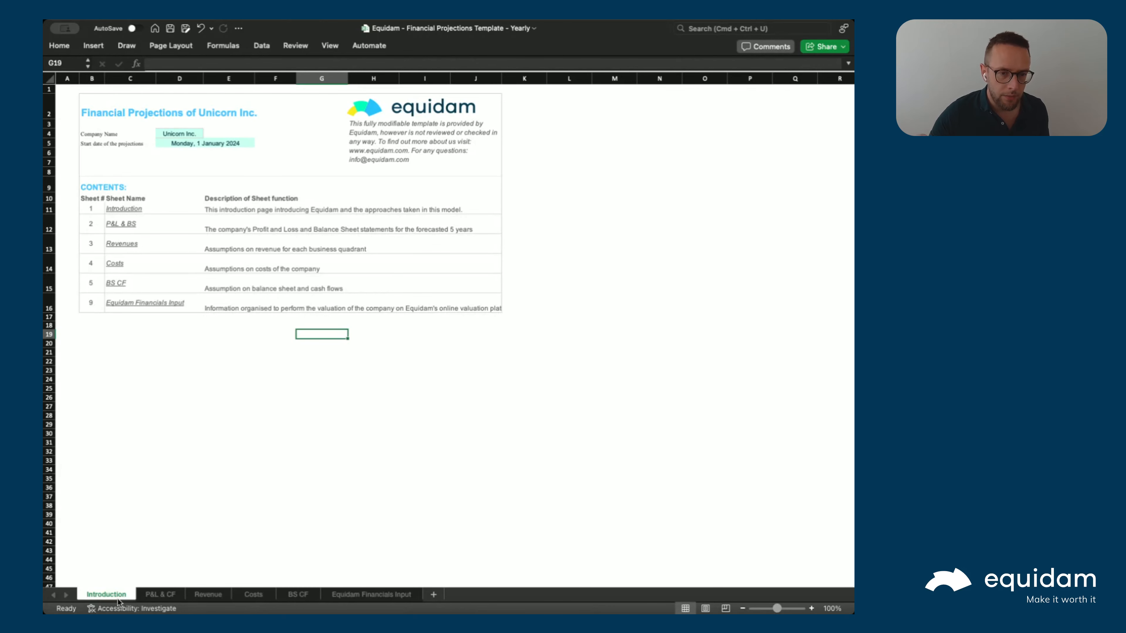
{"action": "left_click", "coordinate": [164, 595]}
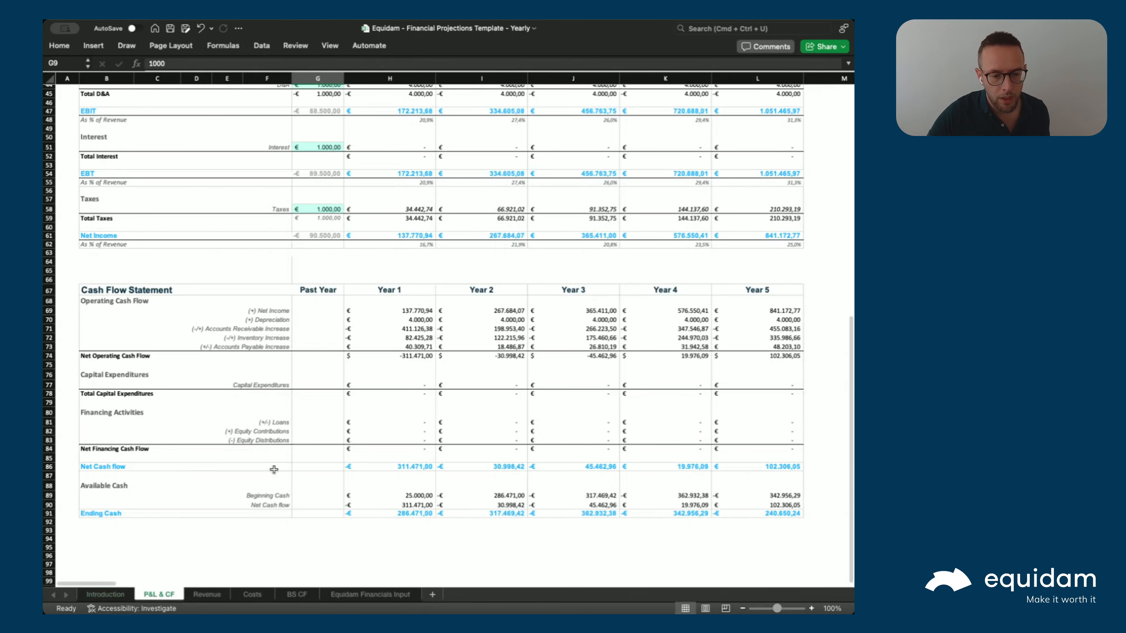
{"action": "scroll", "coordinate": [273, 465], "scroll_direction": "up", "scroll_amount": 7}
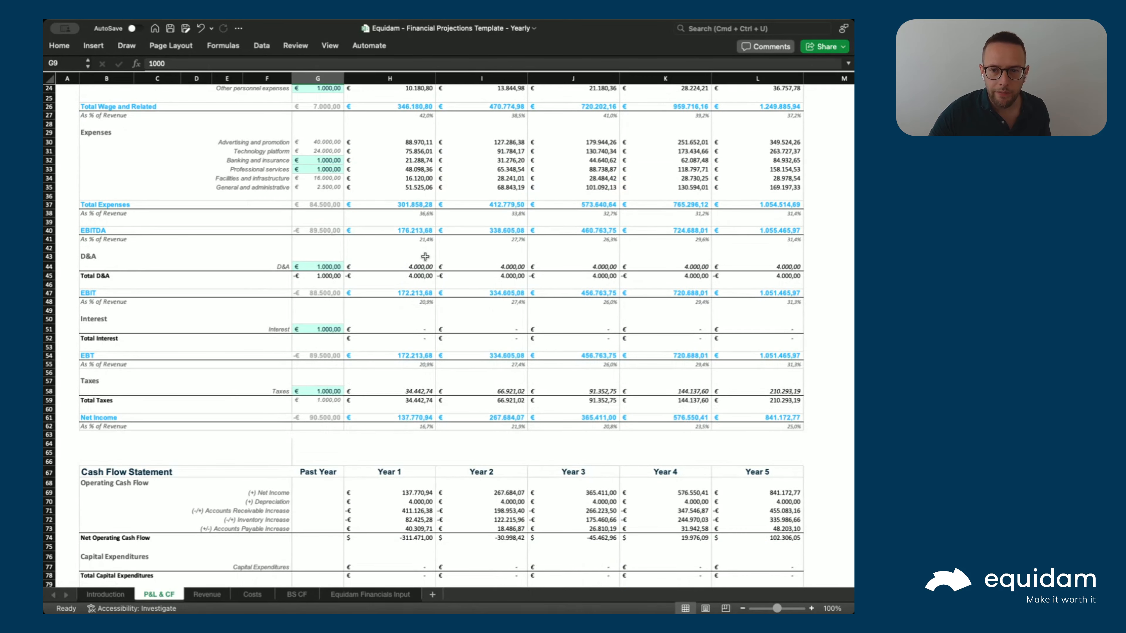
{"action": "scroll", "coordinate": [425, 256], "scroll_direction": "up", "scroll_amount": 5}
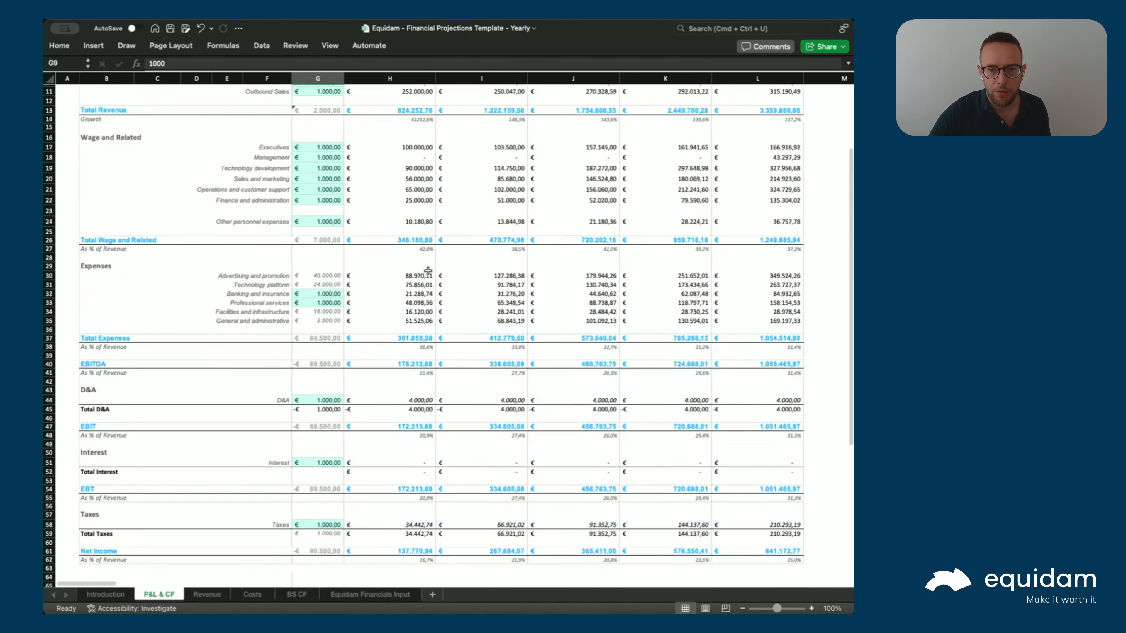
Review the five-year Projected Income Statement from the revenue lines through expenses to Net Income, including the start of the Cash Flow Statement.
{"action": "scroll", "coordinate": [428, 271], "scroll_direction": "up", "scroll_amount": 4}
{"action": "scroll", "coordinate": [421, 301], "scroll_direction": "down", "scroll_amount": 3}
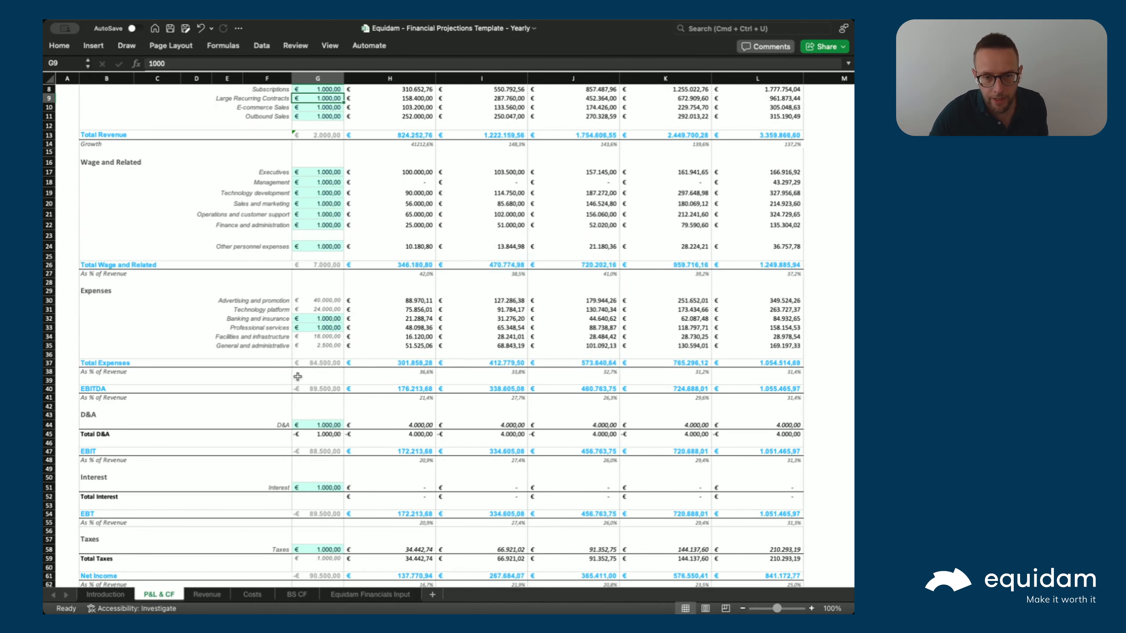
{"action": "scroll", "coordinate": [297, 386], "scroll_direction": "up", "scroll_amount": 5}
{"action": "scroll", "coordinate": [365, 429], "scroll_direction": "down", "scroll_amount": 3}
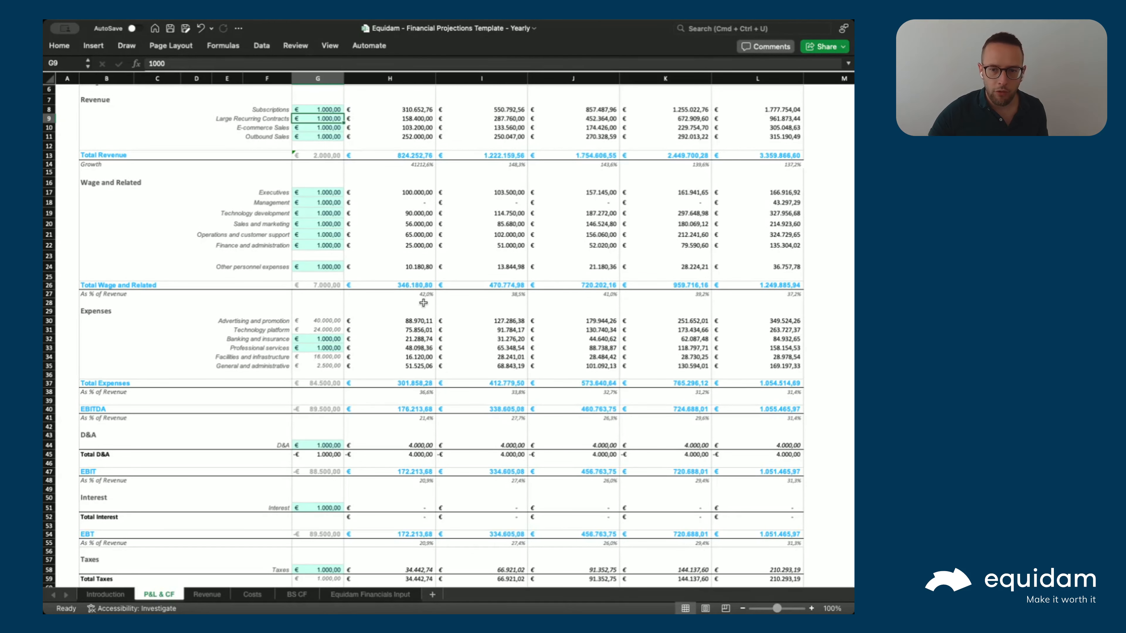
{"action": "scroll", "coordinate": [384, 275], "scroll_direction": "up", "scroll_amount": 3}
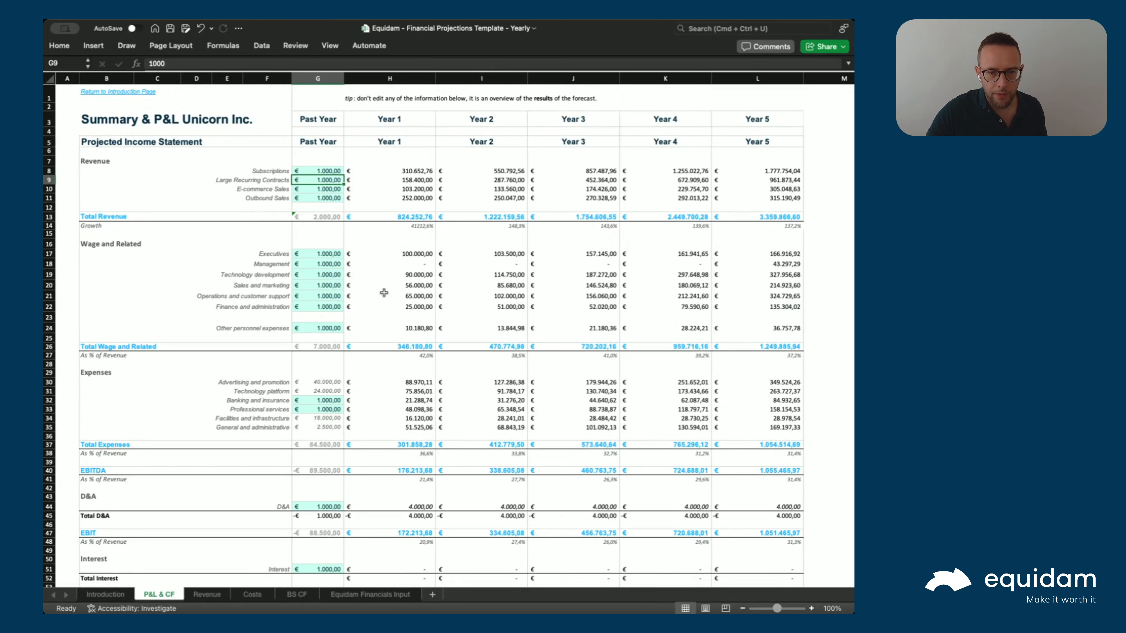
{"action": "scroll", "coordinate": [384, 293], "scroll_direction": "up", "scroll_amount": 2}
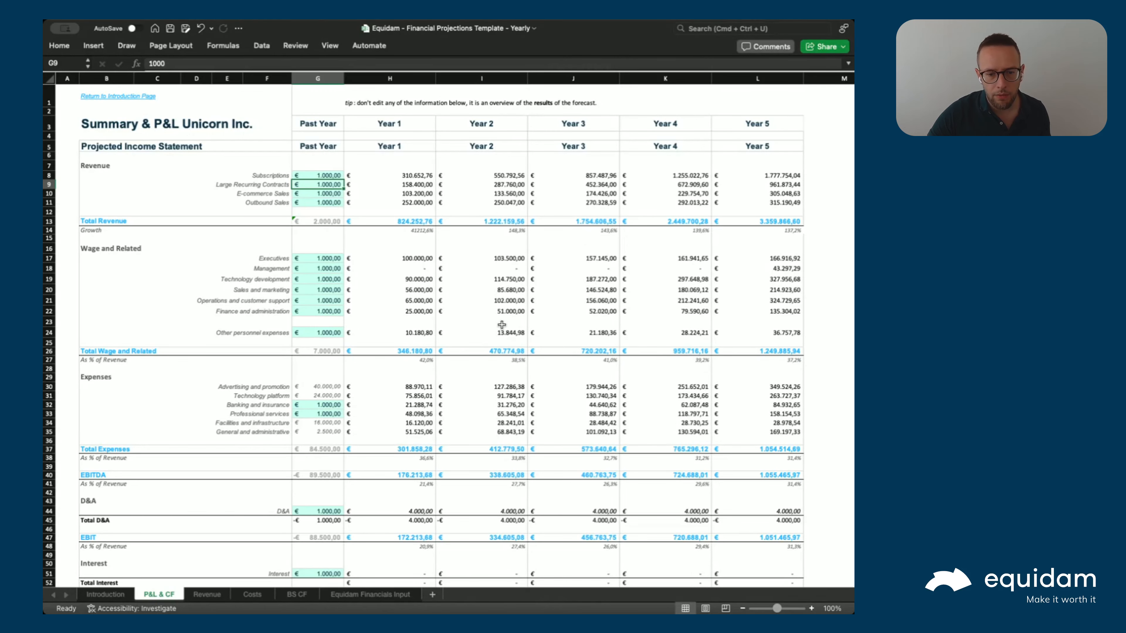
{"action": "scroll", "coordinate": [501, 325], "scroll_direction": "down", "scroll_amount": 5}
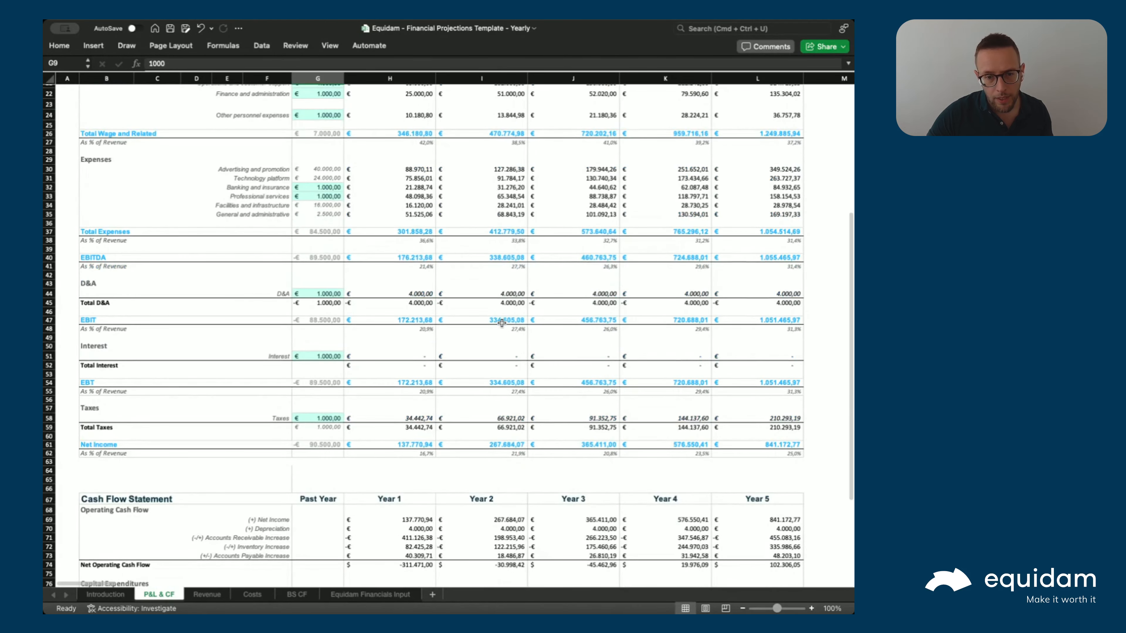
{"action": "scroll", "coordinate": [500, 322], "scroll_direction": "up", "scroll_amount": 5}
{"action": "scroll", "coordinate": [501, 323], "scroll_direction": "up", "scroll_amount": 1}
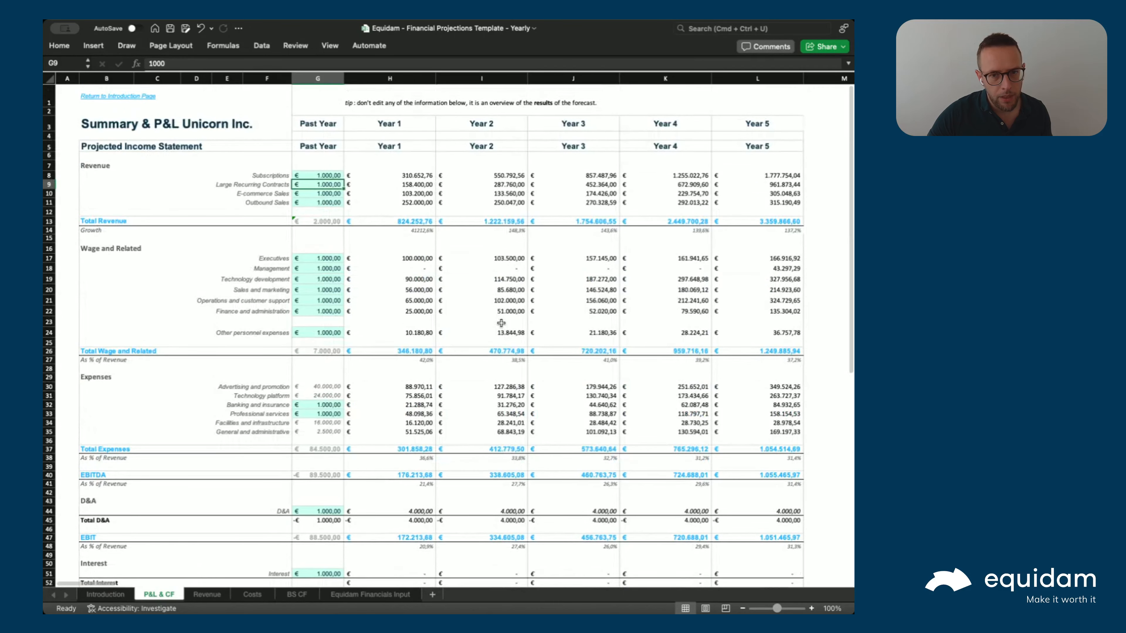